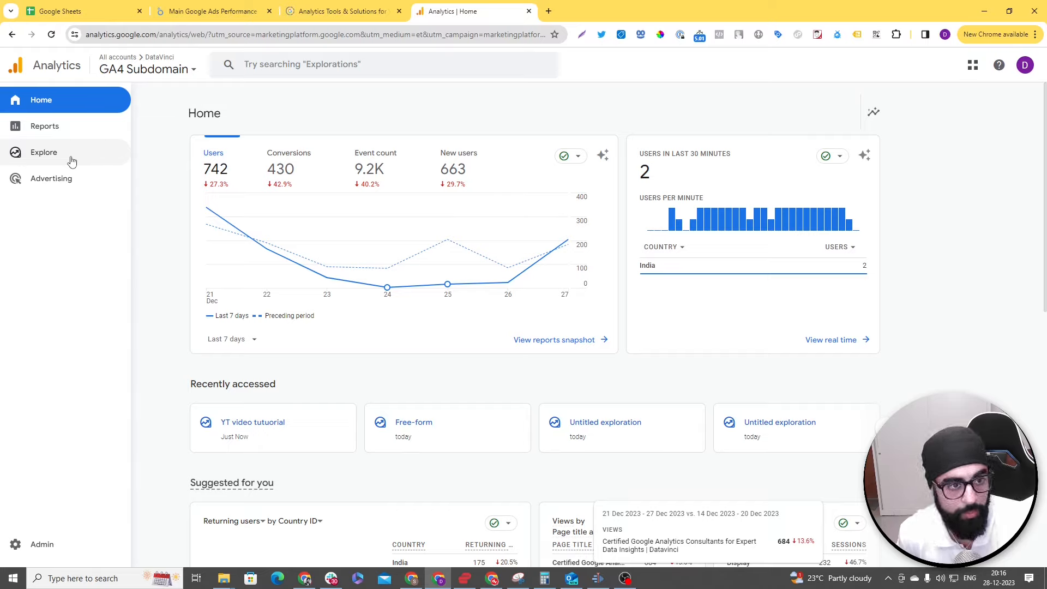
- Open the Explorations area, look through the available exploration templates, and create a new blank exploration
{"action": "left_click", "coordinate": [71, 161]}
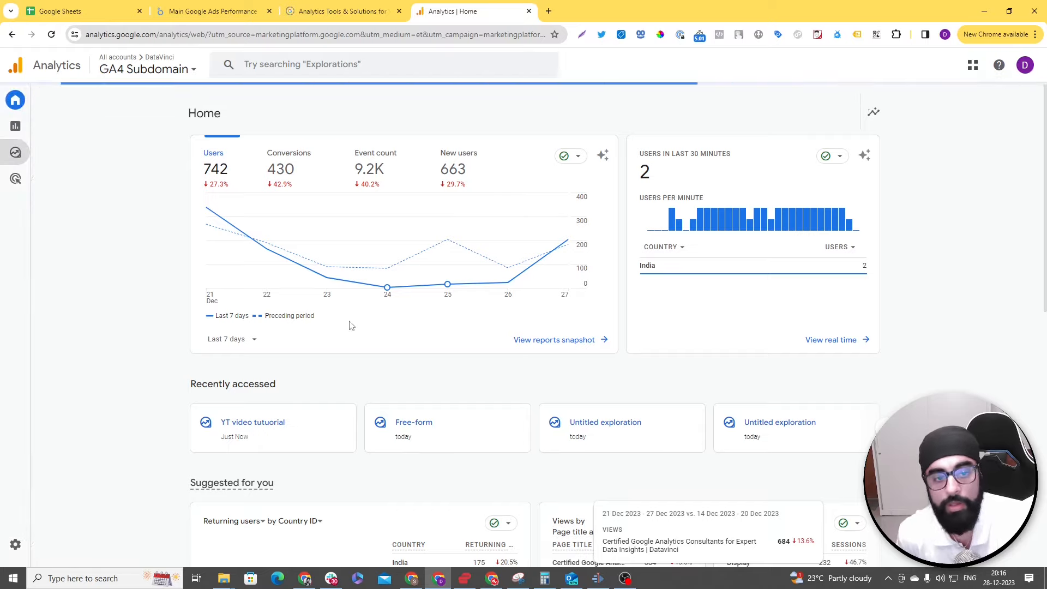
{"action": "mouse_move", "coordinate": [6, 221]}
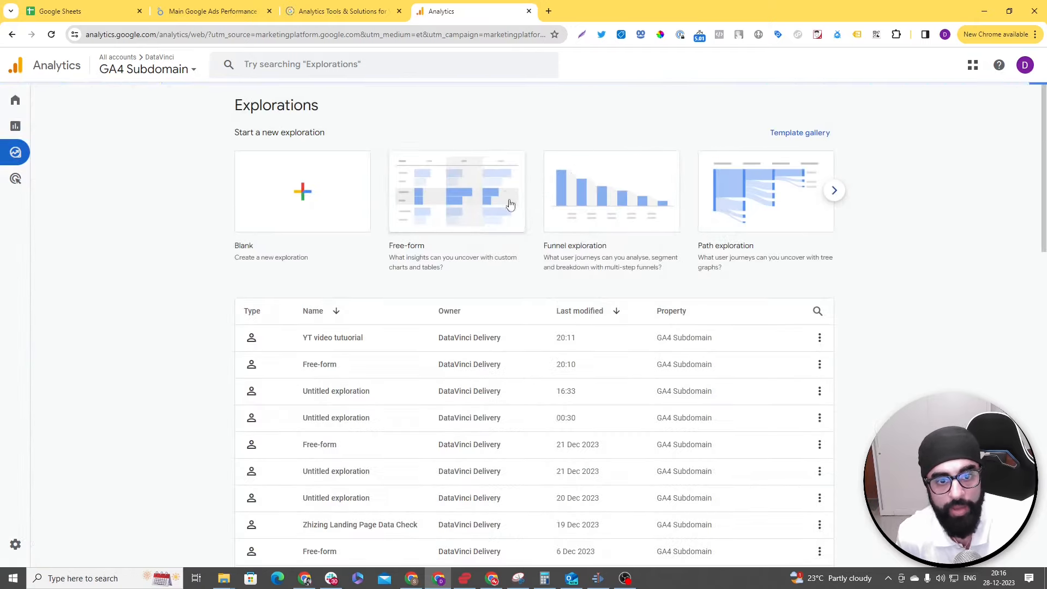
{"action": "left_click", "coordinate": [834, 191]}
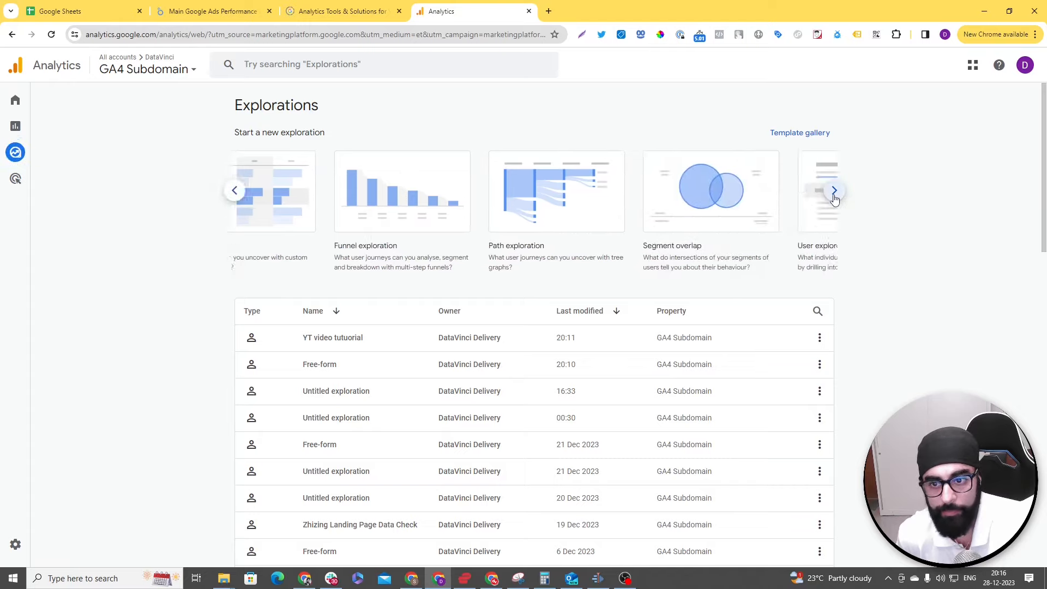
{"action": "left_click", "coordinate": [834, 192]}
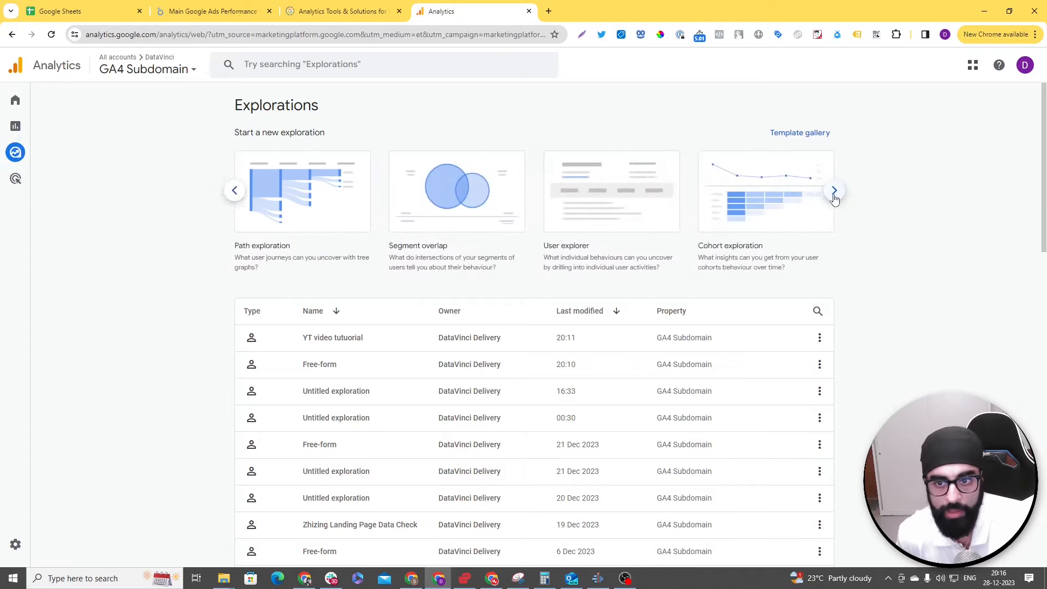
{"action": "left_click", "coordinate": [236, 192]}
{"action": "left_click", "coordinate": [235, 192]}
{"action": "left_click", "coordinate": [235, 192]}
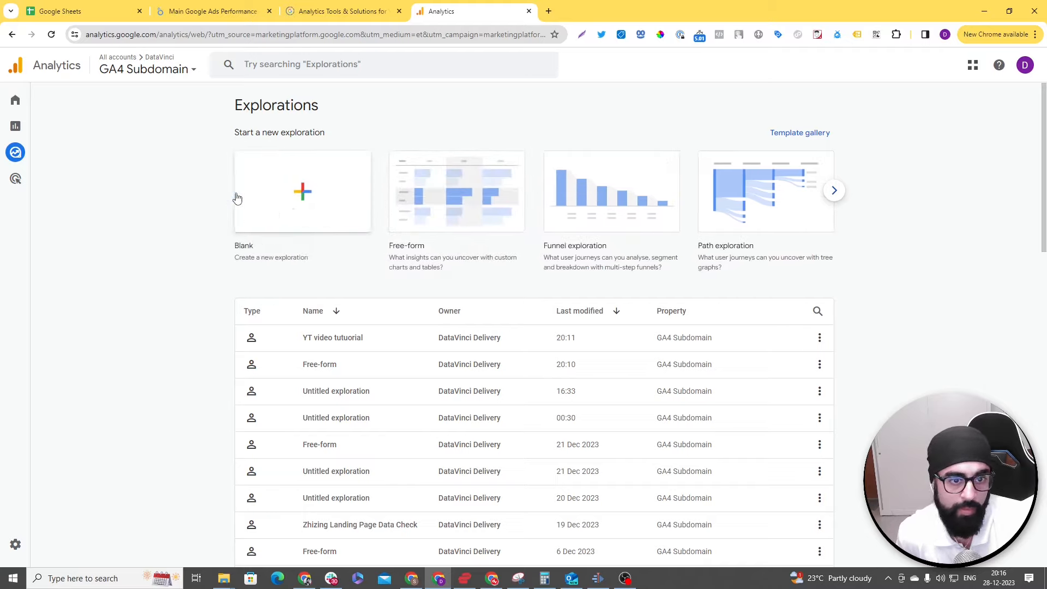
{"action": "left_click", "coordinate": [318, 213]}
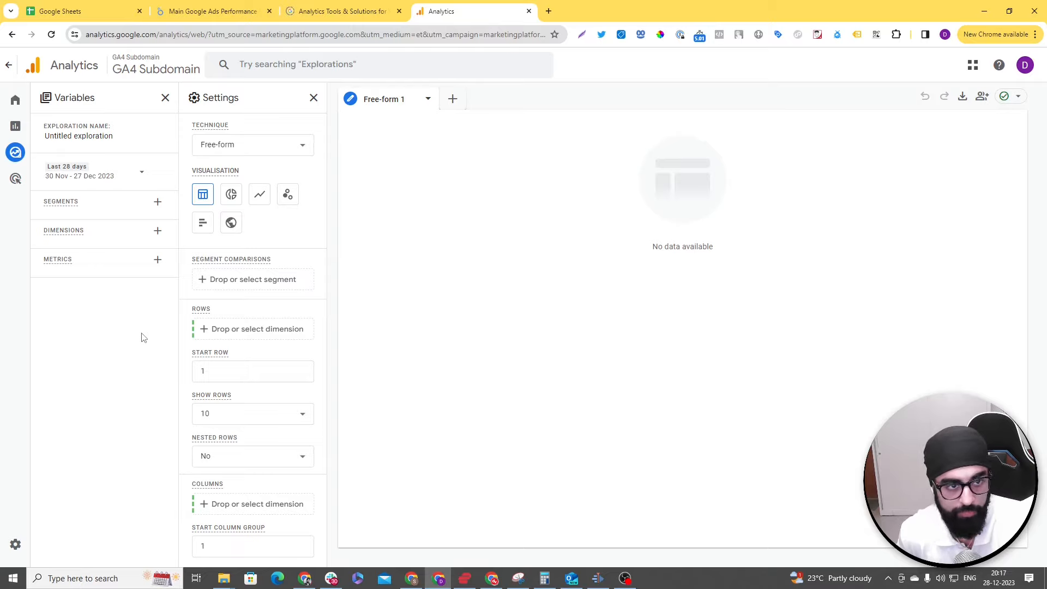
- Rename the untitled exploration as "YT tutuorial"
{"action": "left_click", "coordinate": [73, 136]}
{"action": "triple_click", "coordinate": [73, 135]}
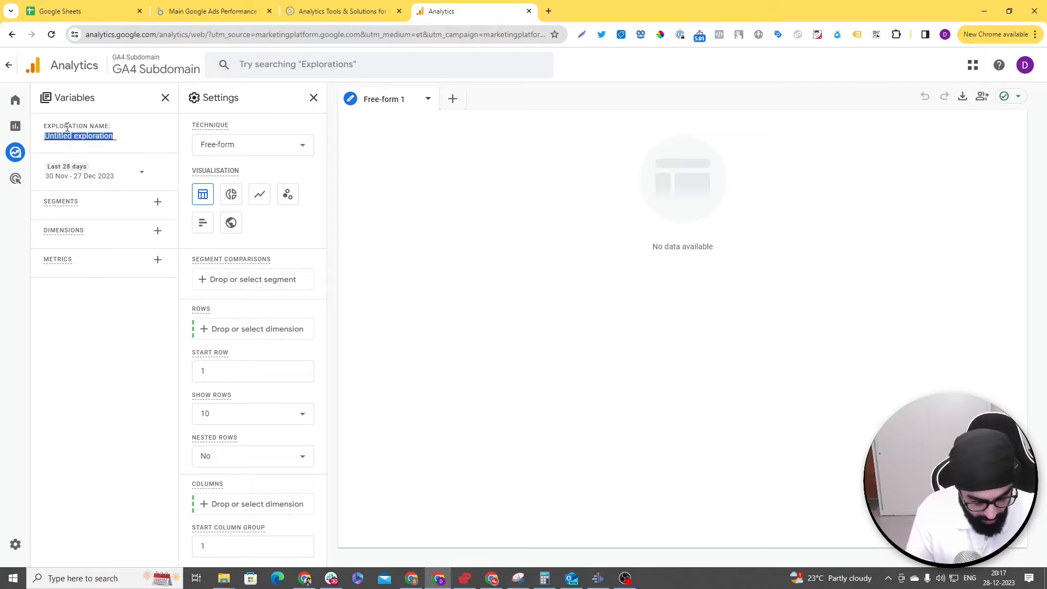
{"action": "type", "text": "YT tutuorial"}
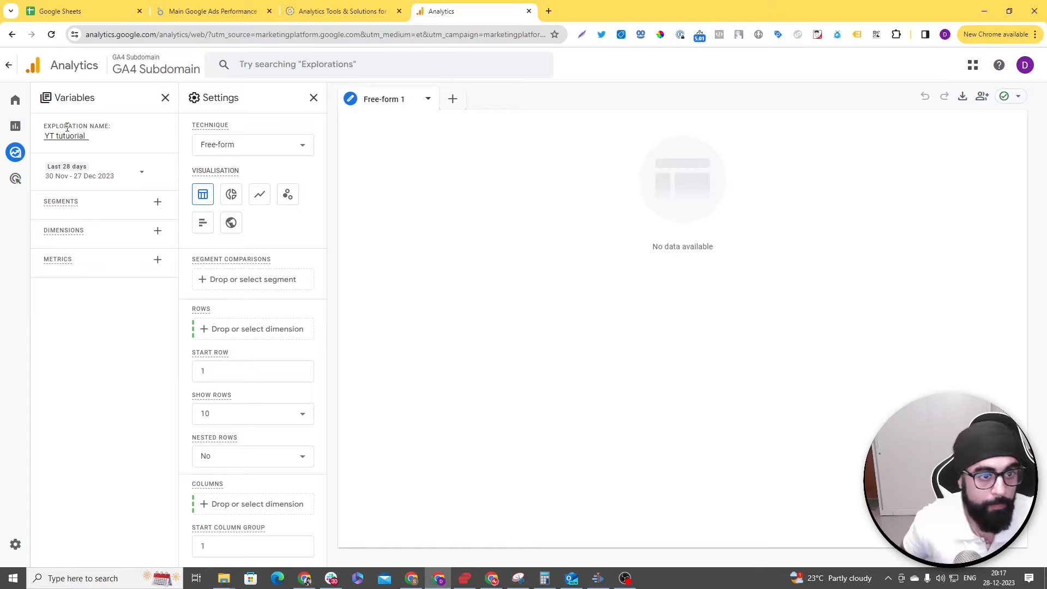
- Try the This week and Last 30 days presets for the exploration's date range
{"action": "left_click", "coordinate": [101, 176]}
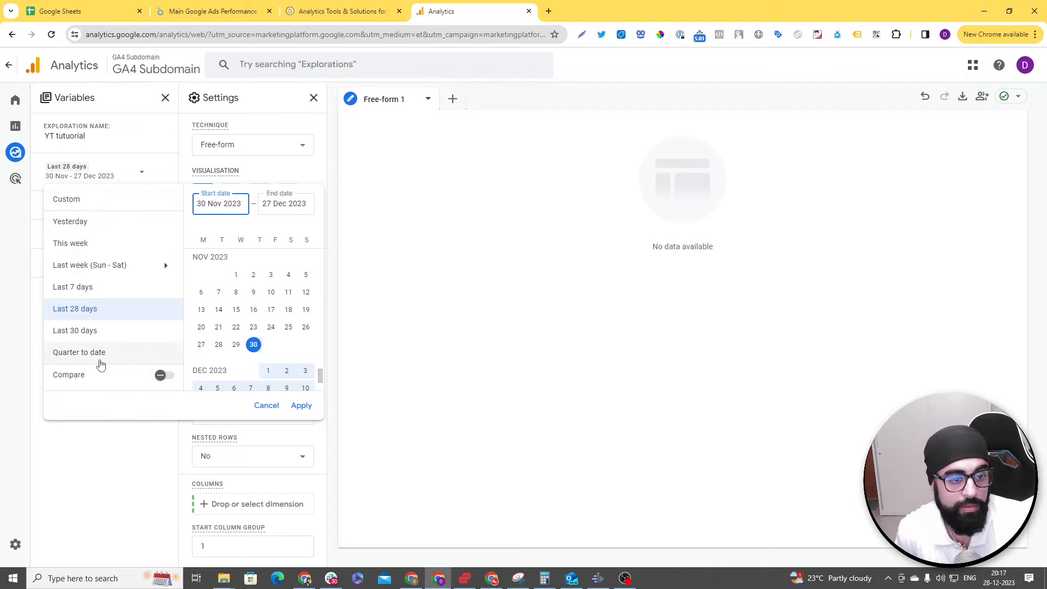
{"action": "left_click", "coordinate": [105, 244]}
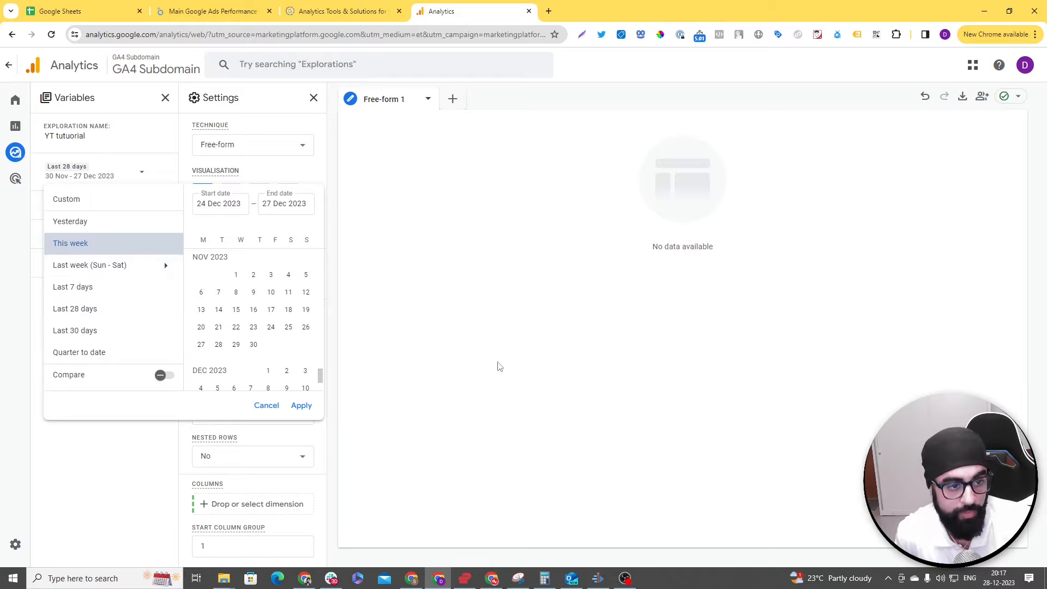
{"action": "left_click", "coordinate": [133, 334]}
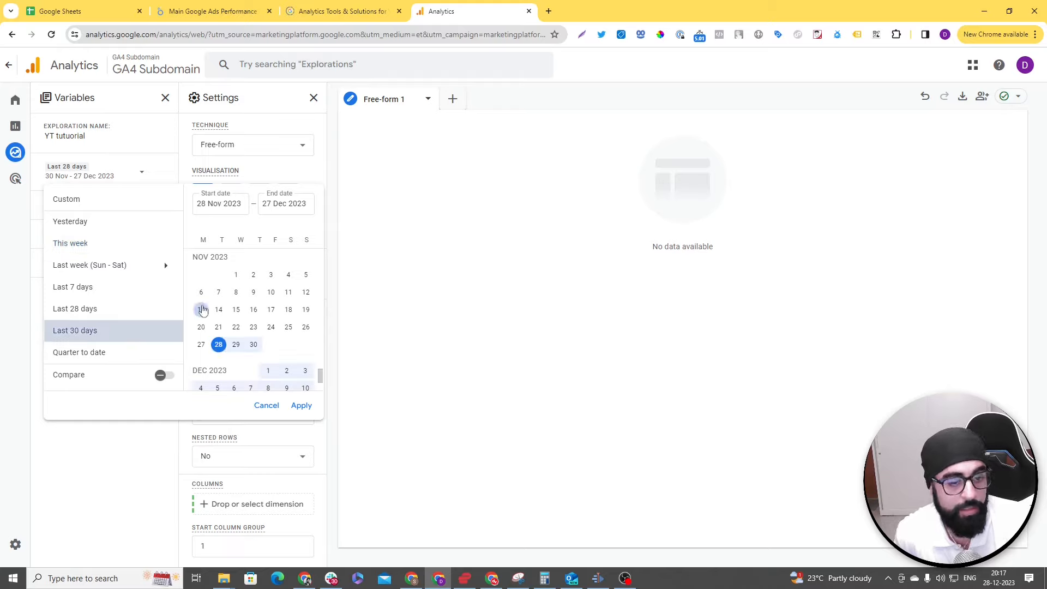
{"action": "scroll", "coordinate": [202, 311], "scroll_direction": "down", "scroll_amount": 1}
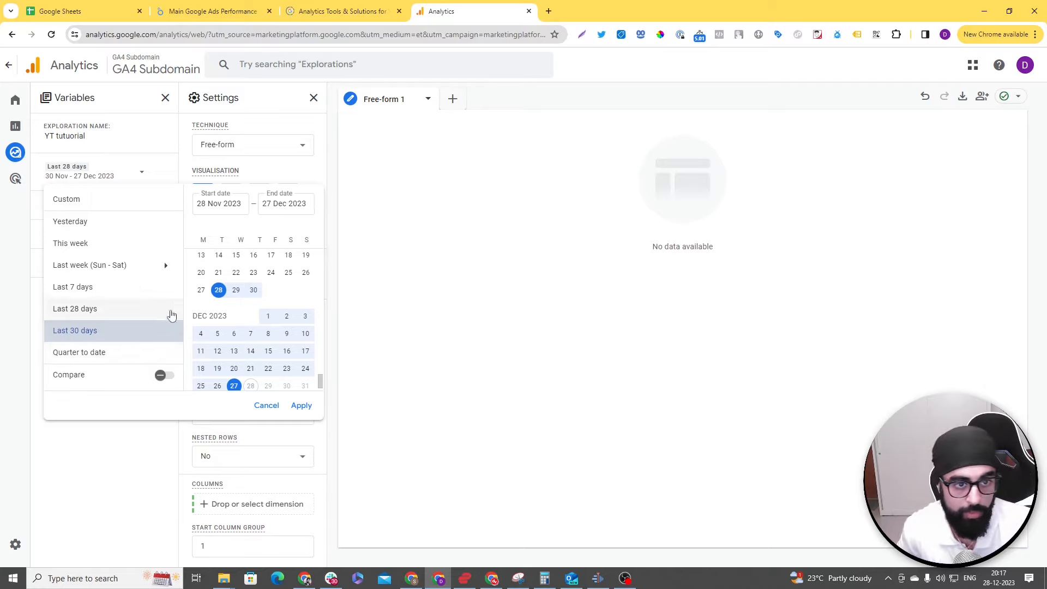
- Try a custom date range from 4 Oct 2023 to 25 Oct 2023
{"action": "left_click", "coordinate": [78, 210]}
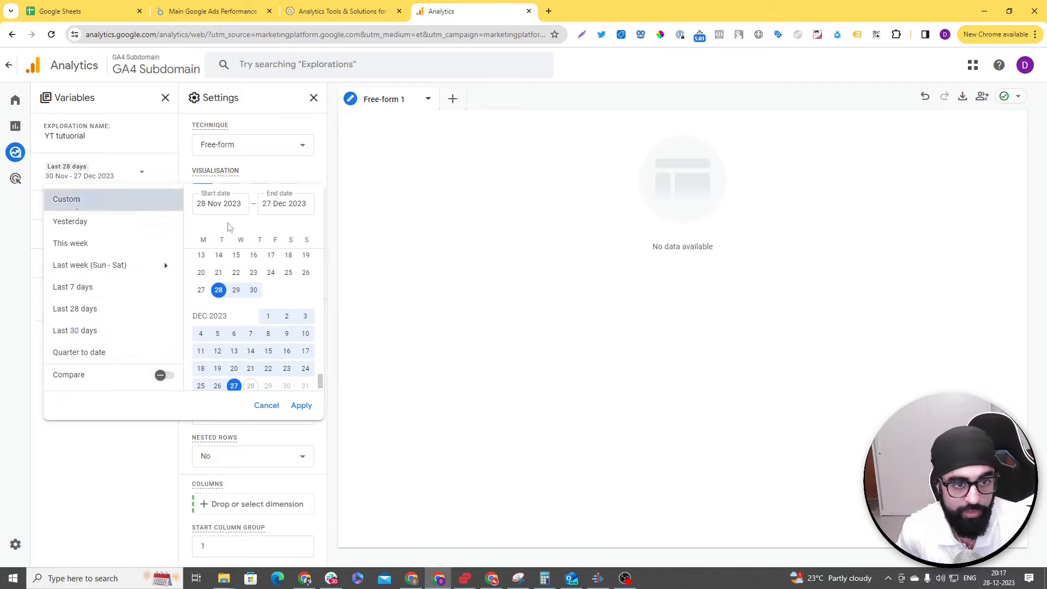
{"action": "scroll", "coordinate": [243, 262], "scroll_direction": "up", "scroll_amount": 3}
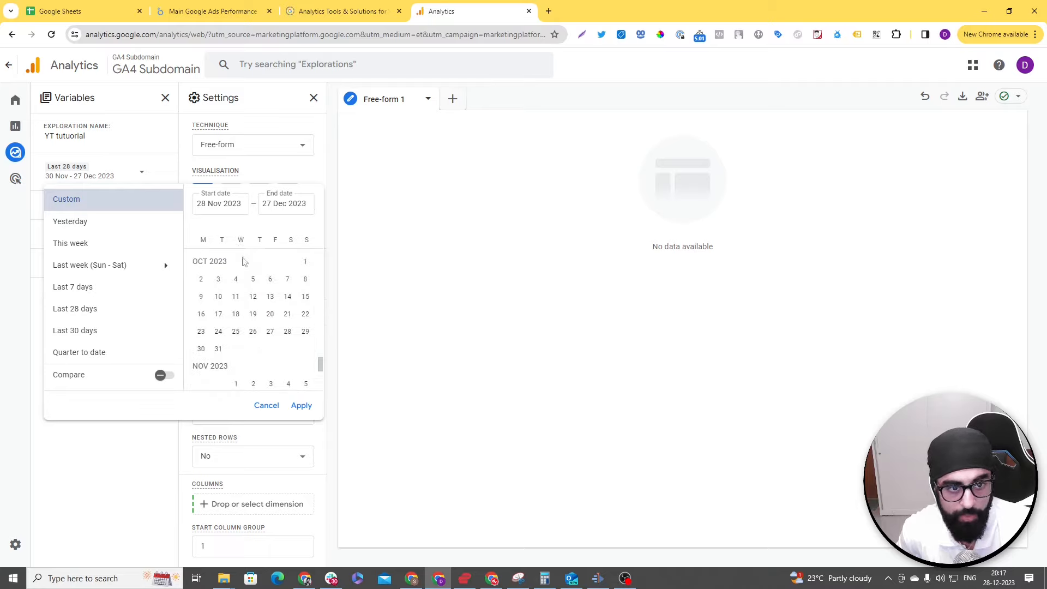
{"action": "left_click", "coordinate": [236, 279]}
{"action": "left_click", "coordinate": [230, 332]}
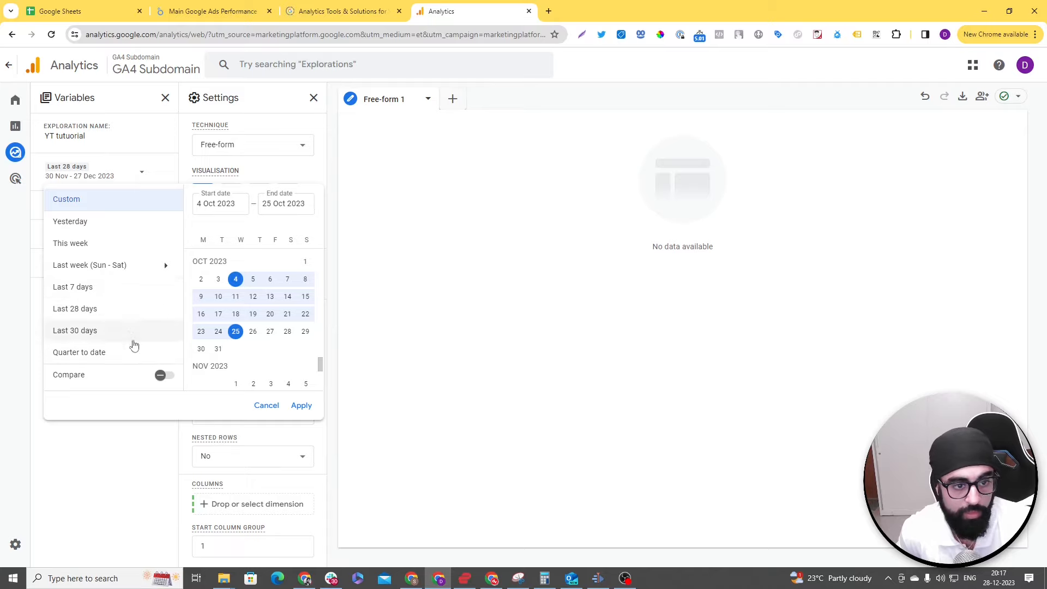
- Turn on the date comparison, look through the earlier months in the calendar, and turn the comparison off again
{"action": "left_click", "coordinate": [160, 375]}
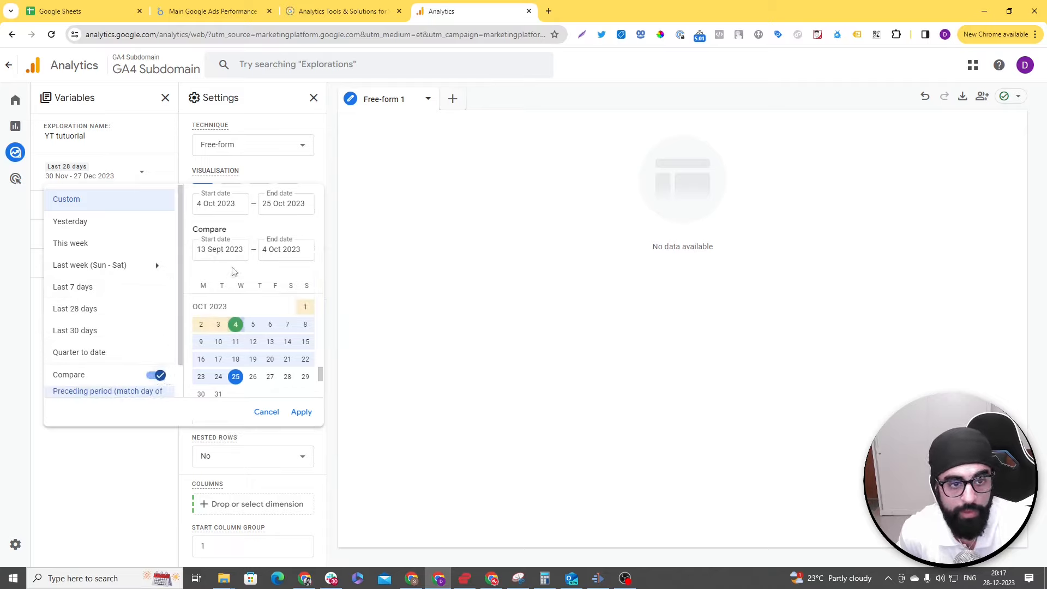
{"action": "scroll", "coordinate": [234, 289], "scroll_direction": "up", "scroll_amount": 3}
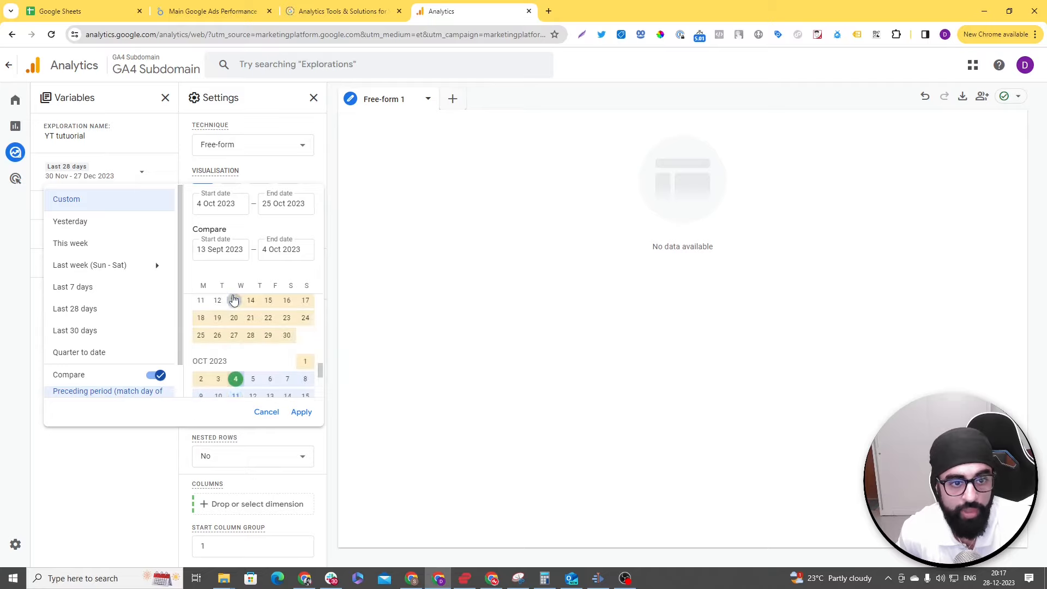
{"action": "scroll", "coordinate": [234, 301], "scroll_direction": "up", "scroll_amount": 2}
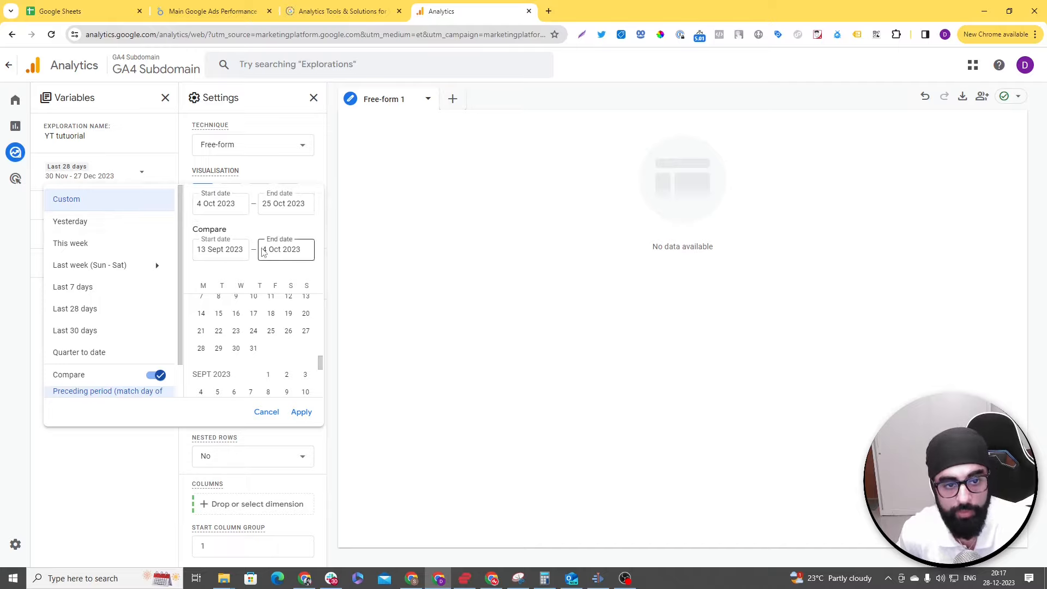
{"action": "left_click", "coordinate": [158, 375]}
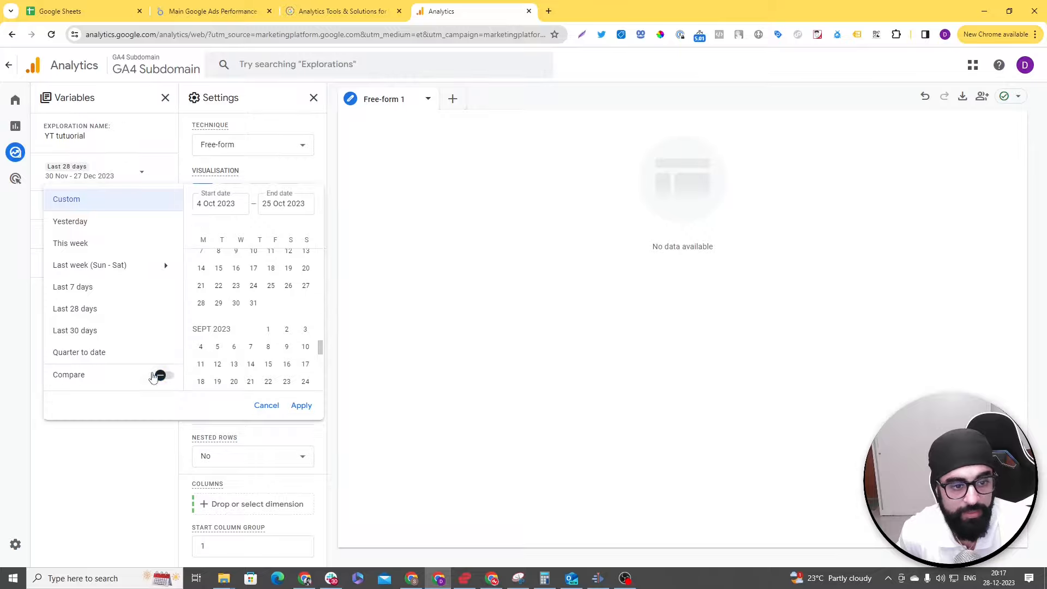
- Apply the Last 7 days date range to the exploration
{"action": "left_click", "coordinate": [301, 407]}
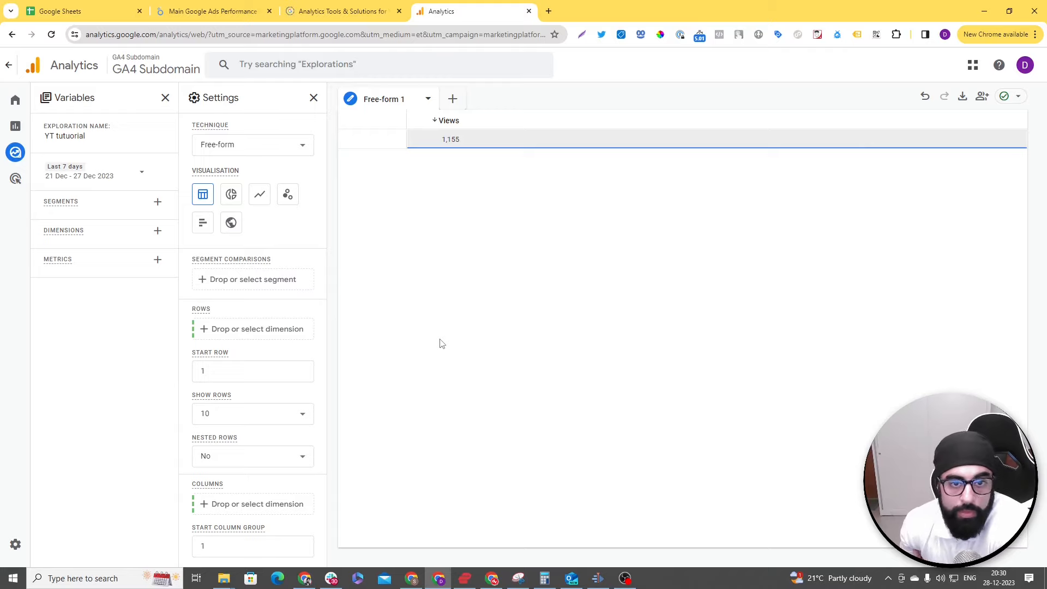
- Remove the Views metric from the values of the free-form table
{"action": "scroll", "coordinate": [233, 290], "scroll_direction": "down", "scroll_amount": 3}
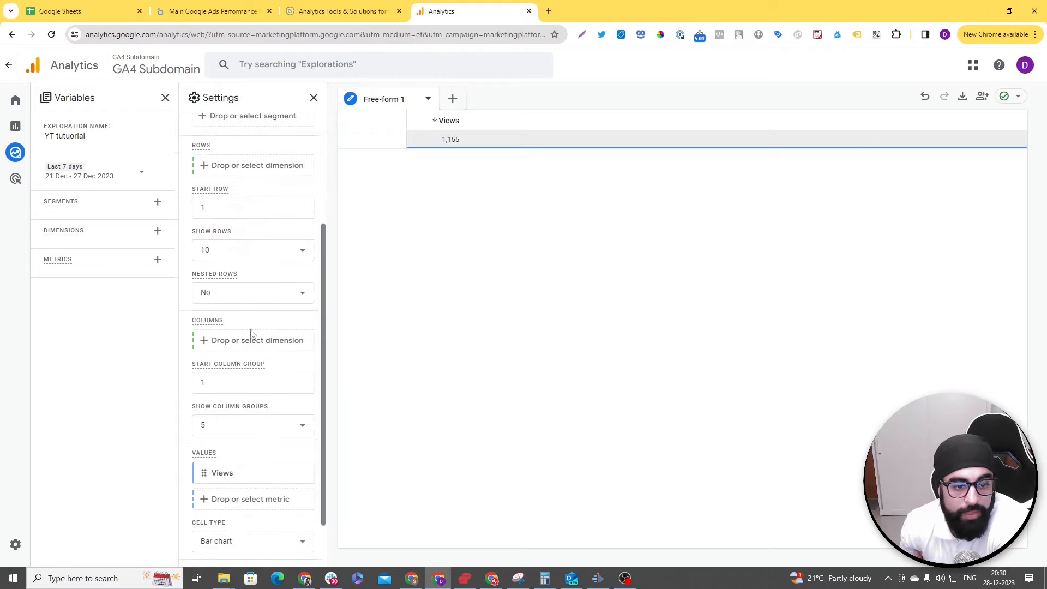
{"action": "left_click", "coordinate": [304, 474]}
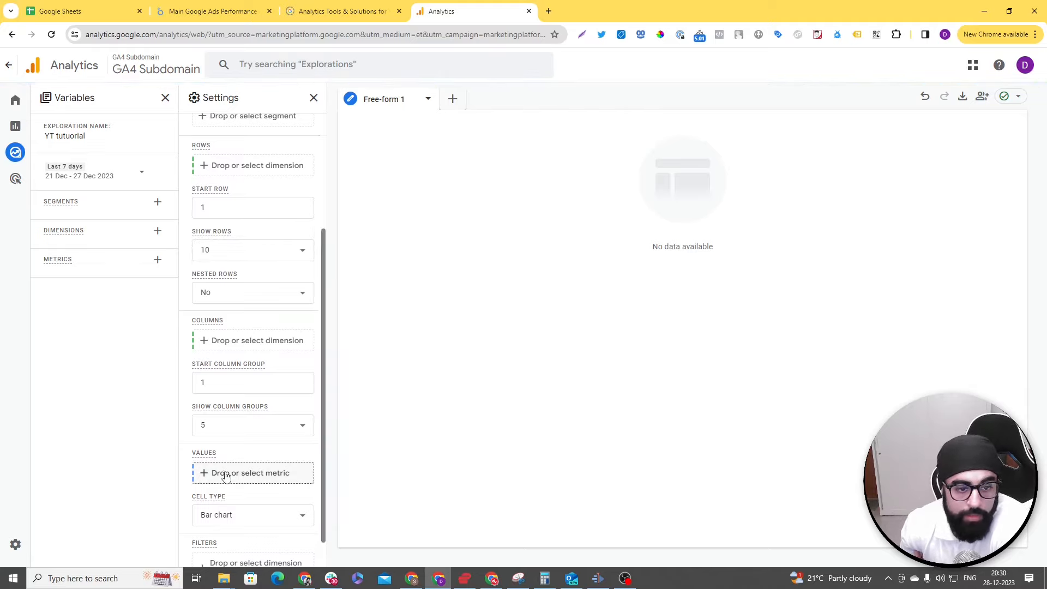
- Look over the segment, rows, columns, values and filters sections of the free-form settings
{"action": "scroll", "coordinate": [256, 363], "scroll_direction": "up", "scroll_amount": 1}
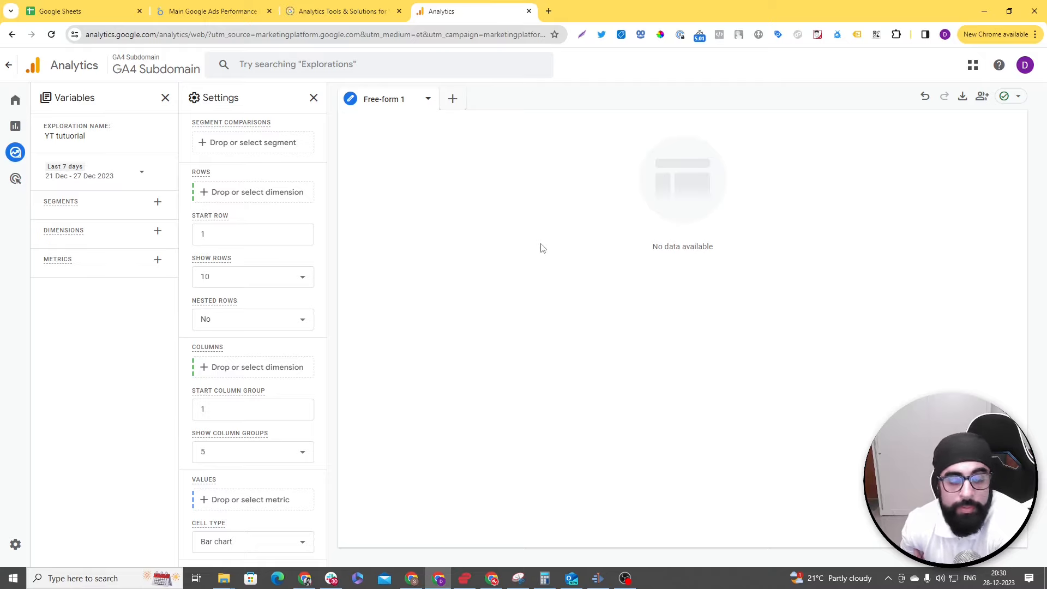
{"action": "scroll", "coordinate": [262, 212], "scroll_direction": "down", "scroll_amount": 2}
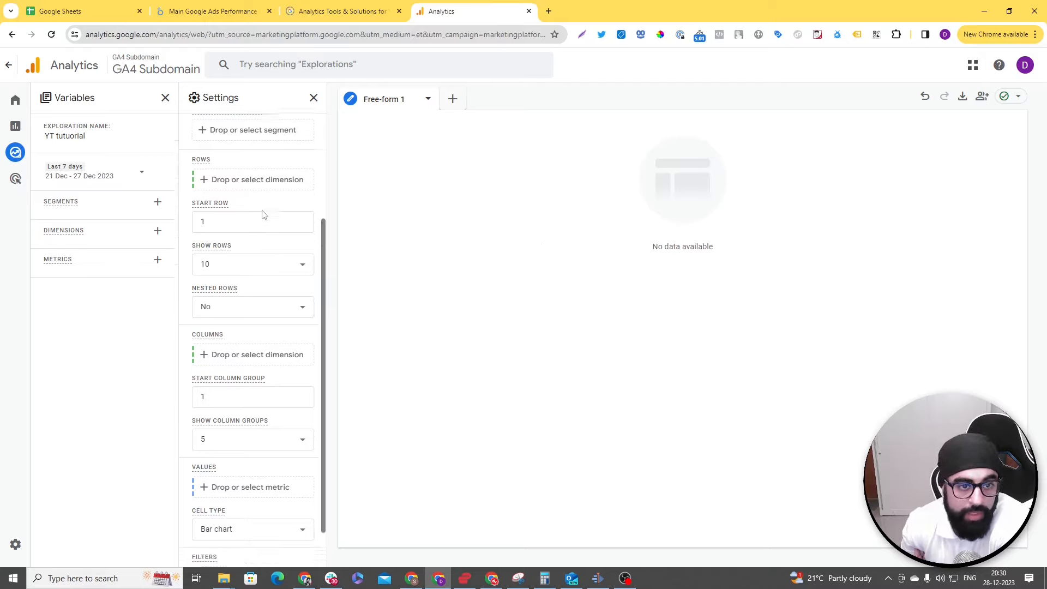
{"action": "scroll", "coordinate": [245, 207], "scroll_direction": "up", "scroll_amount": 5}
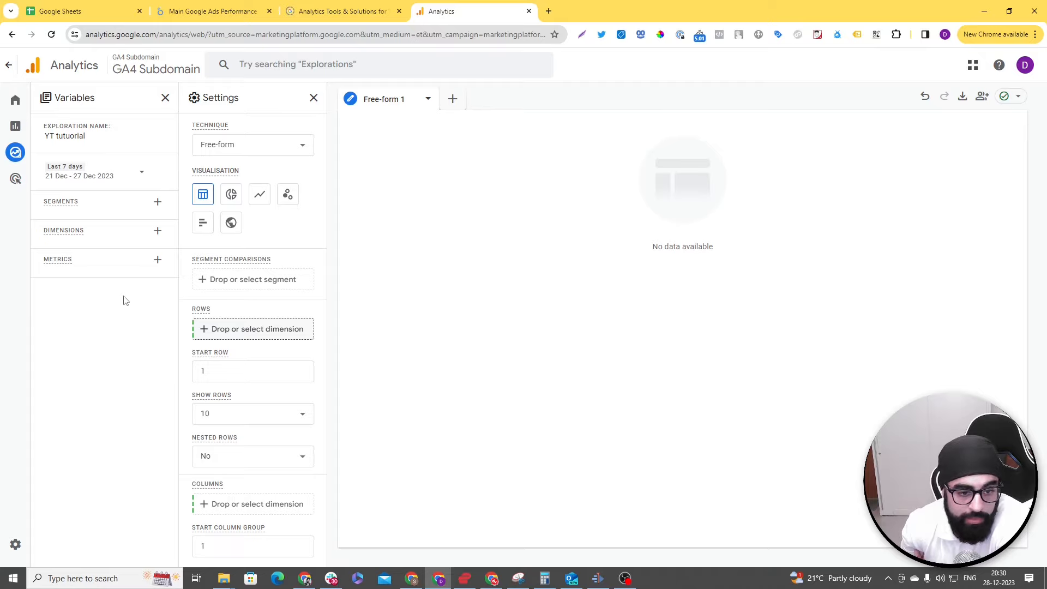
{"action": "scroll", "coordinate": [233, 316], "scroll_direction": "down", "scroll_amount": 4}
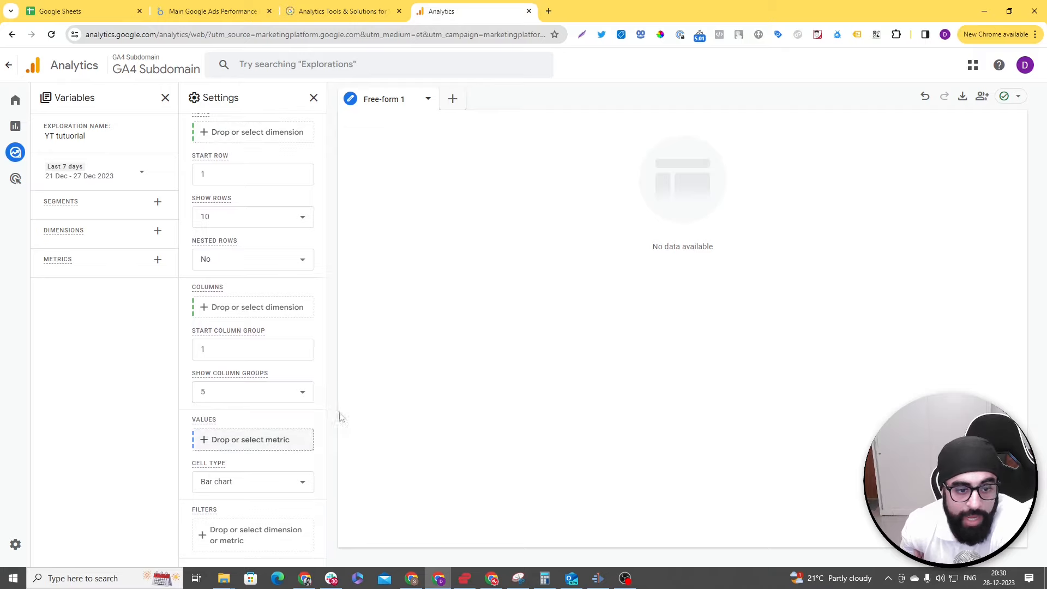
{"action": "scroll", "coordinate": [271, 408], "scroll_direction": "up", "scroll_amount": 2}
{"action": "scroll", "coordinate": [272, 409], "scroll_direction": "up", "scroll_amount": 1}
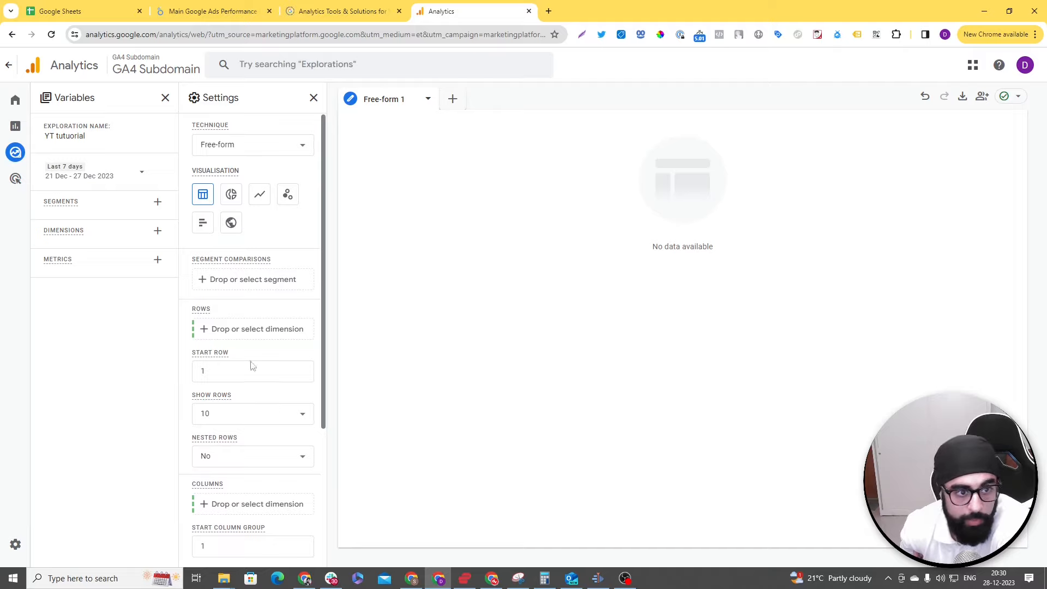
- Open the dimension selection for the exploration, check the custom list, and show only the pre-defined dimensions
{"action": "left_click", "coordinate": [158, 230]}
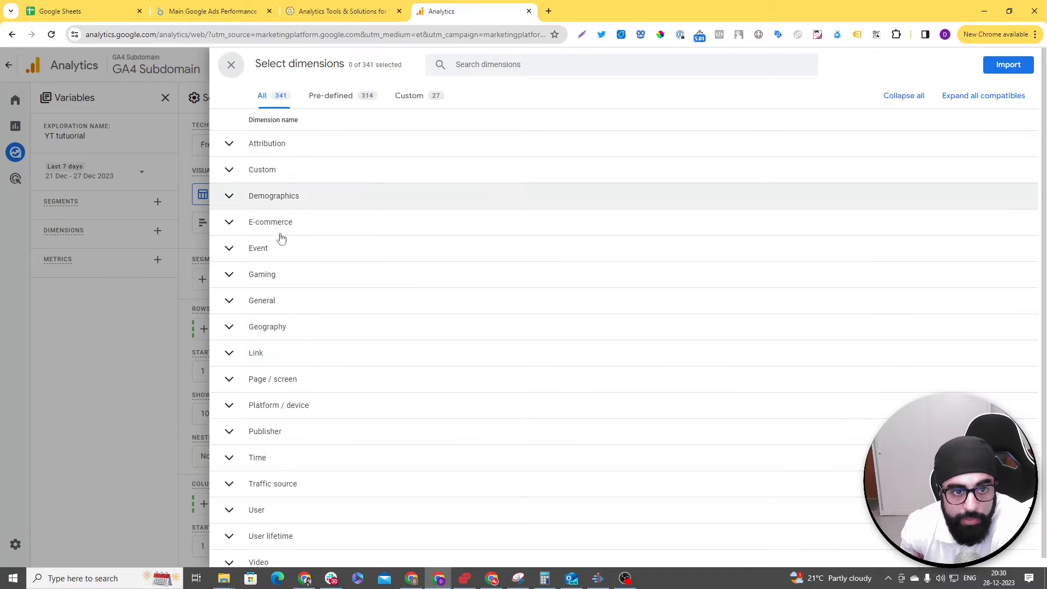
{"action": "scroll", "coordinate": [326, 480], "scroll_direction": "down", "scroll_amount": 1}
{"action": "scroll", "coordinate": [330, 464], "scroll_direction": "up", "scroll_amount": 1}
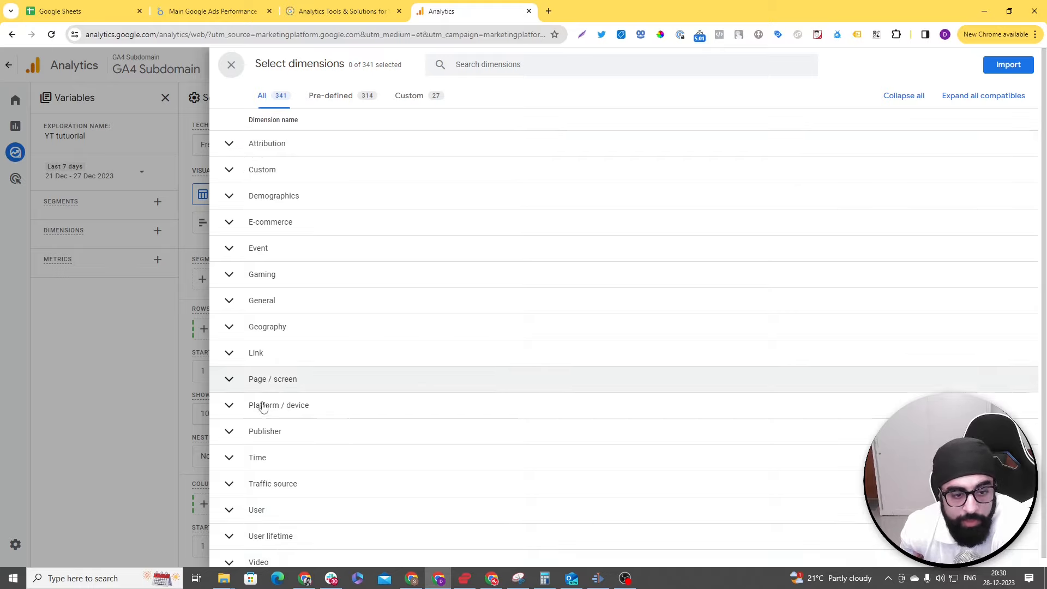
{"action": "mouse_move", "coordinate": [304, 579]}
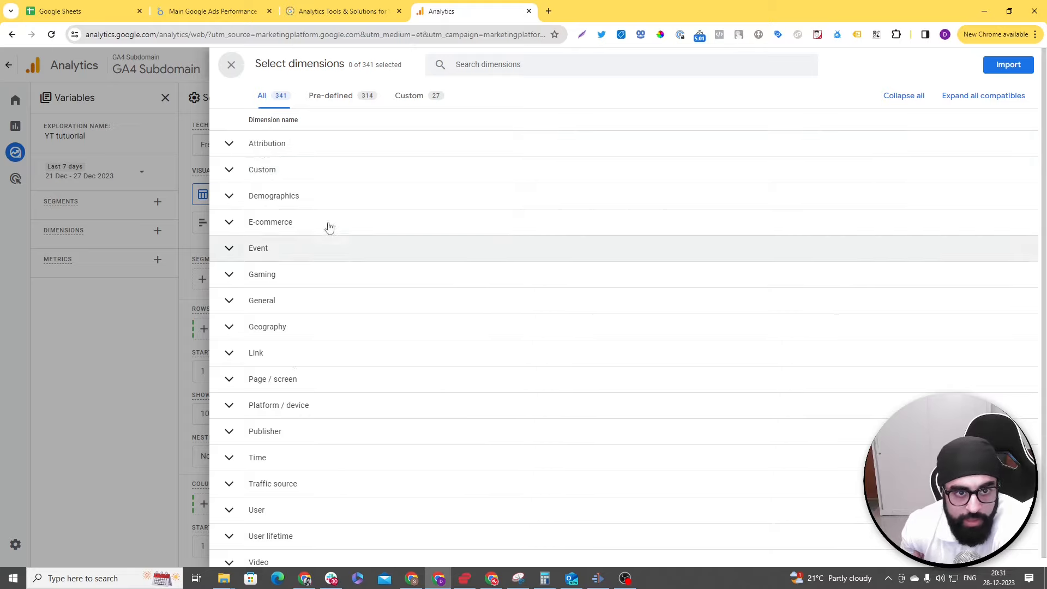
{"action": "left_click", "coordinate": [324, 101]}
{"action": "left_click", "coordinate": [407, 102]}
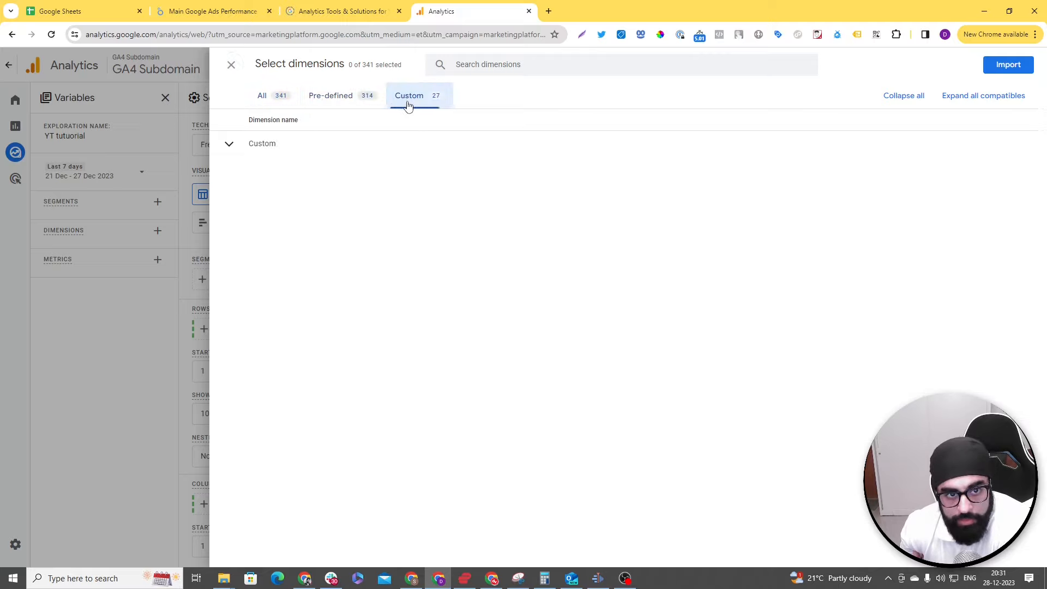
{"action": "left_click", "coordinate": [349, 95]}
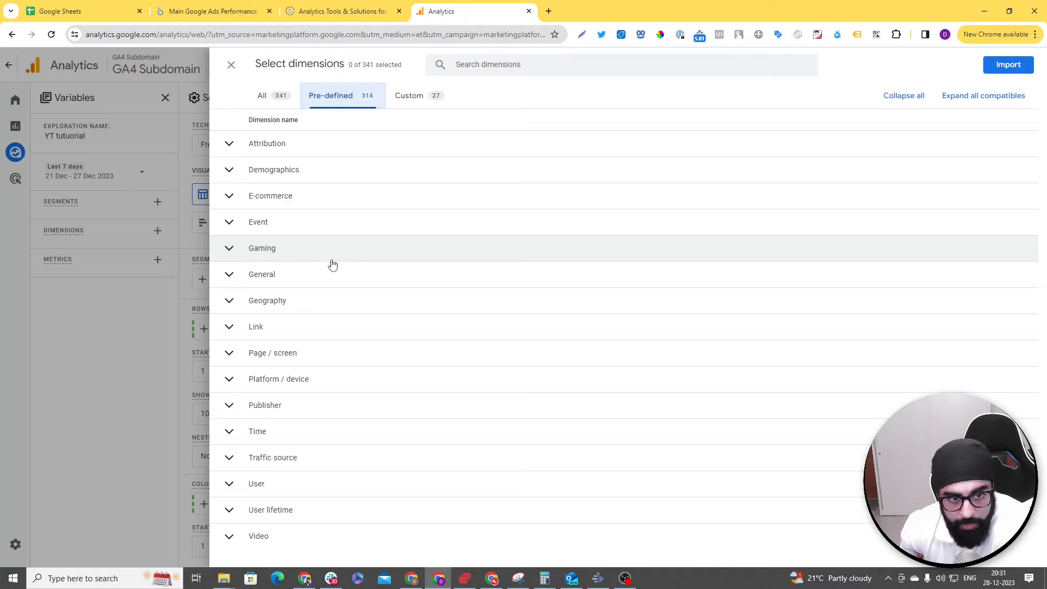
- Import the Page location and Page path and screen class dimensions from the Page / screen category
{"action": "left_click", "coordinate": [371, 347]}
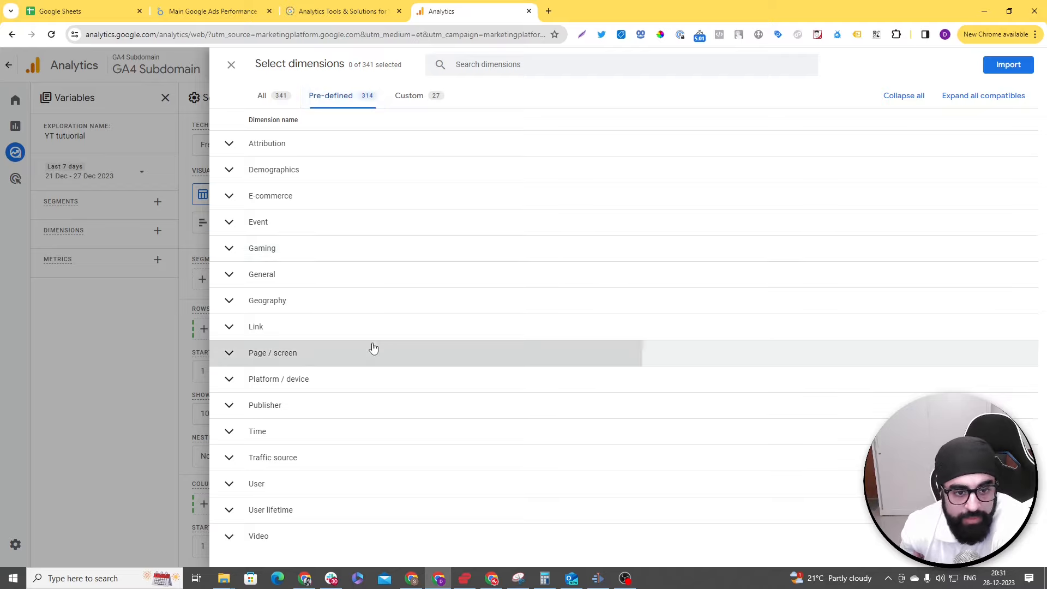
{"action": "scroll", "coordinate": [341, 357], "scroll_direction": "down", "scroll_amount": 2}
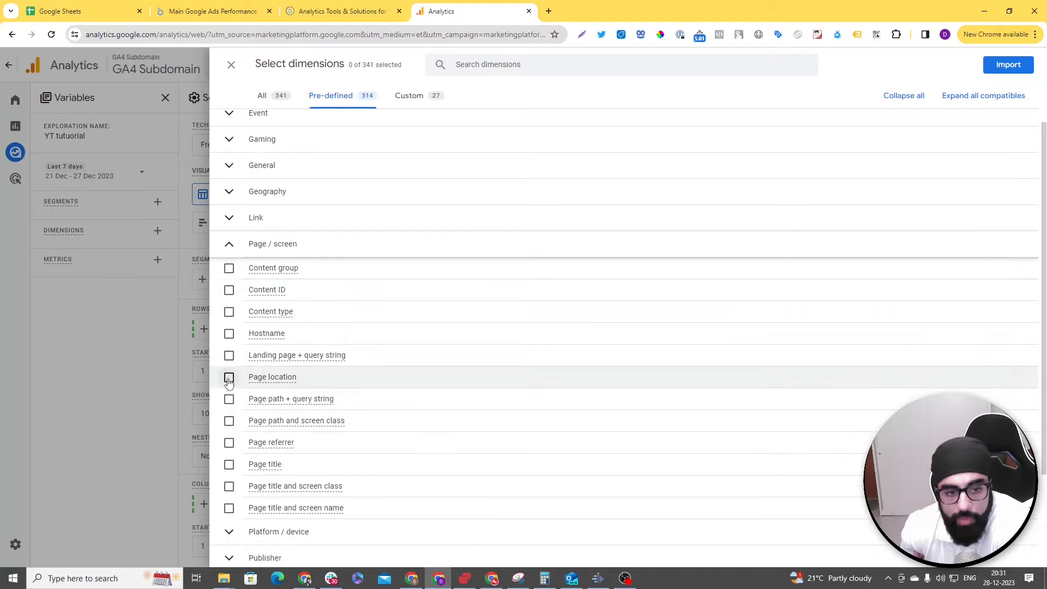
{"action": "left_click", "coordinate": [229, 378]}
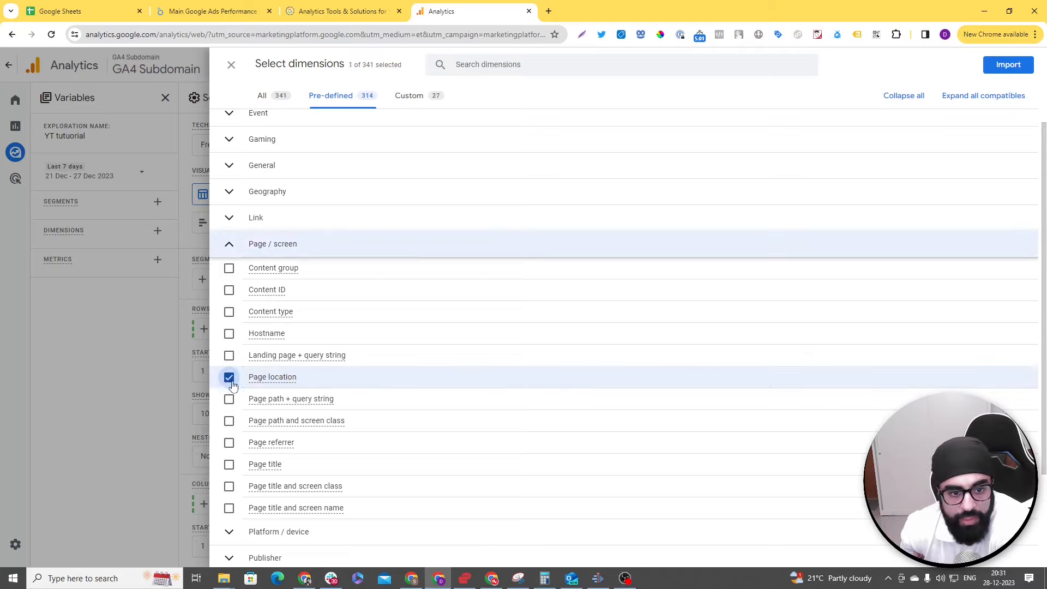
{"action": "left_click", "coordinate": [229, 422]}
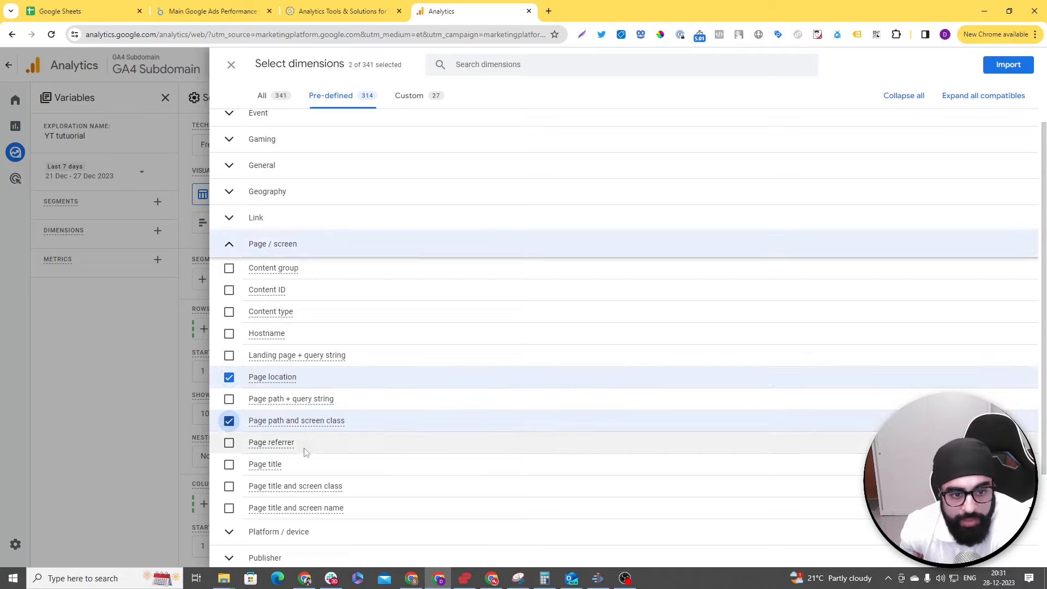
{"action": "left_click", "coordinate": [1009, 65]}
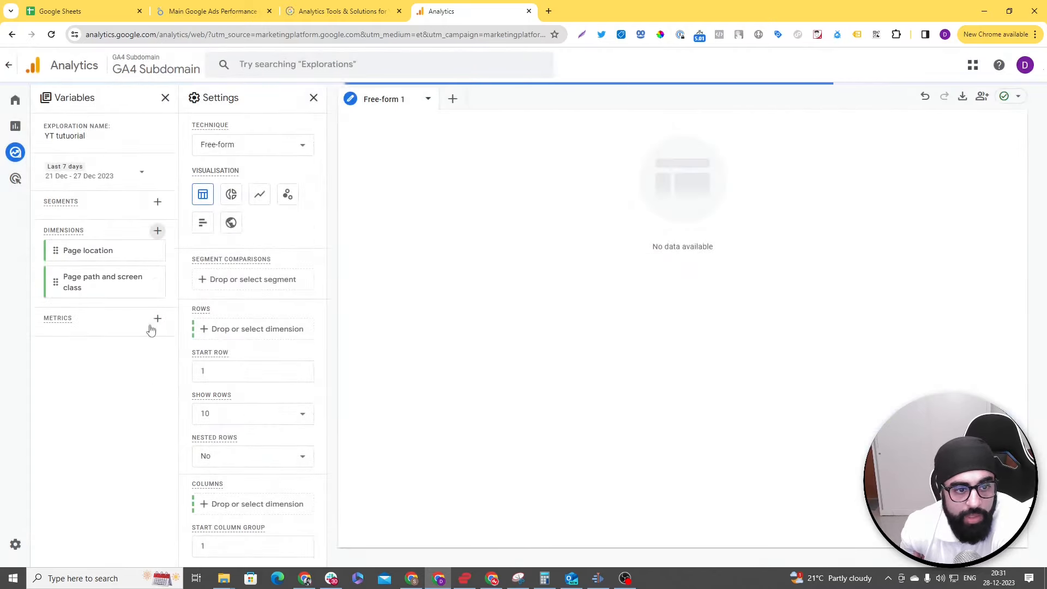
- Search the metrics for "view" and import the Views metric into the exploration
{"action": "left_click", "coordinate": [158, 318]}
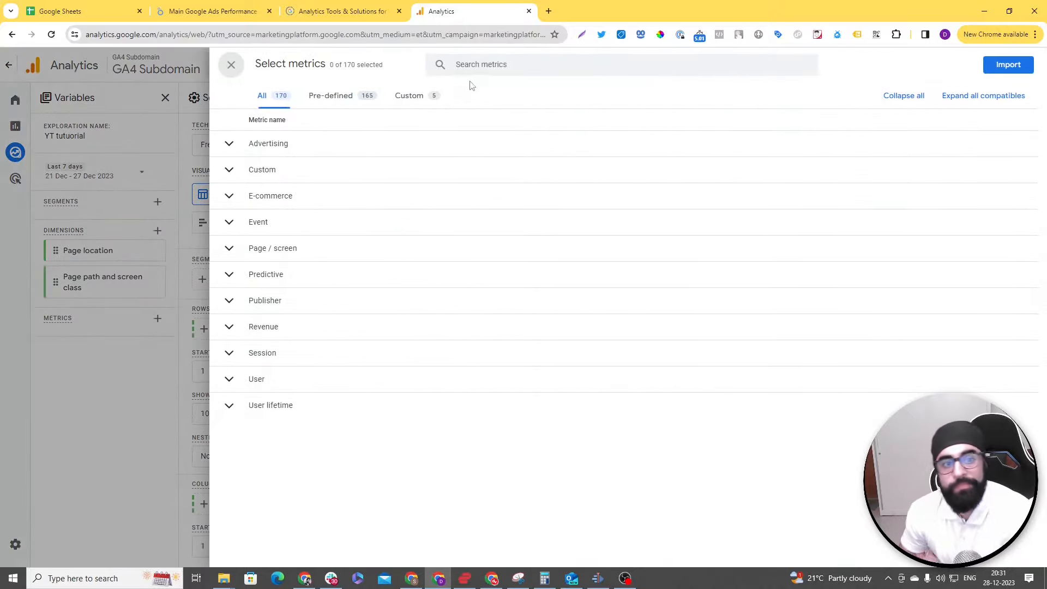
{"action": "left_click", "coordinate": [482, 63]}
{"action": "type", "text": "view"}
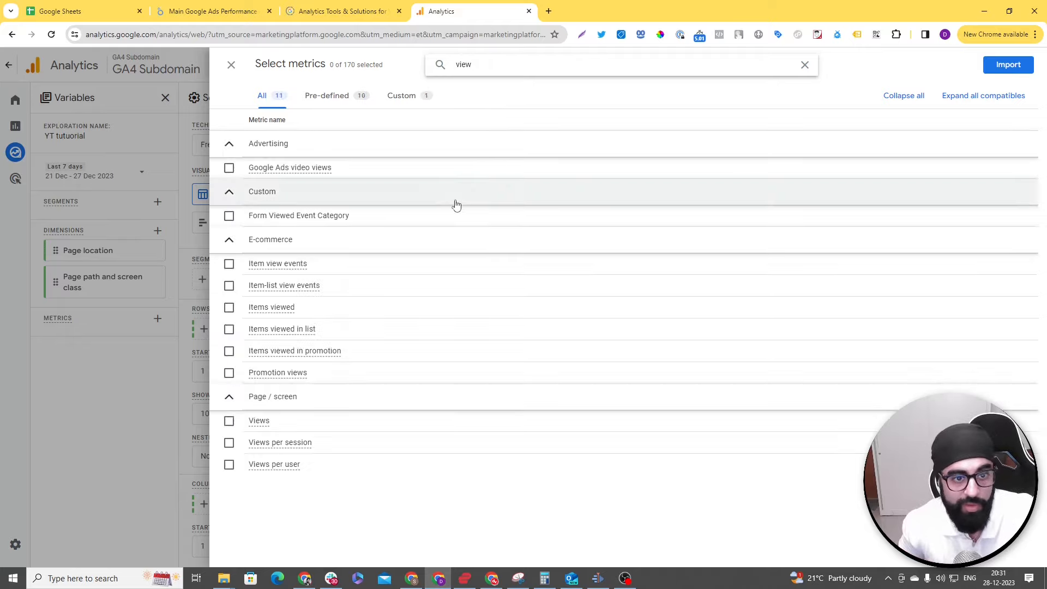
{"action": "left_click", "coordinate": [230, 421]}
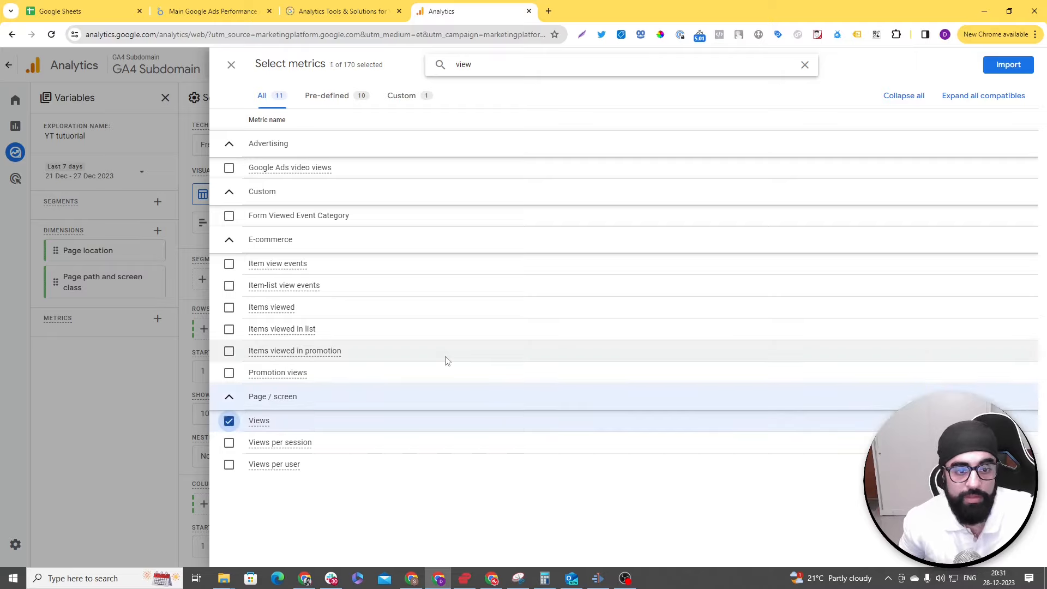
{"action": "left_click", "coordinate": [1009, 65]}
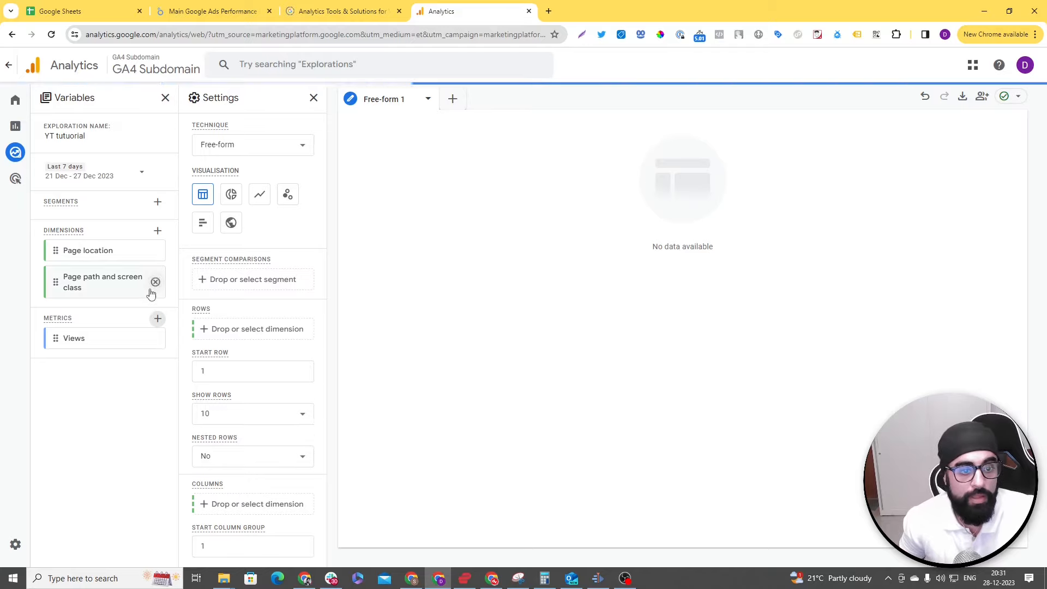
- Build the free-form table with Page location as its row dimension and Views as its value
{"action": "left_click", "coordinate": [249, 329]}
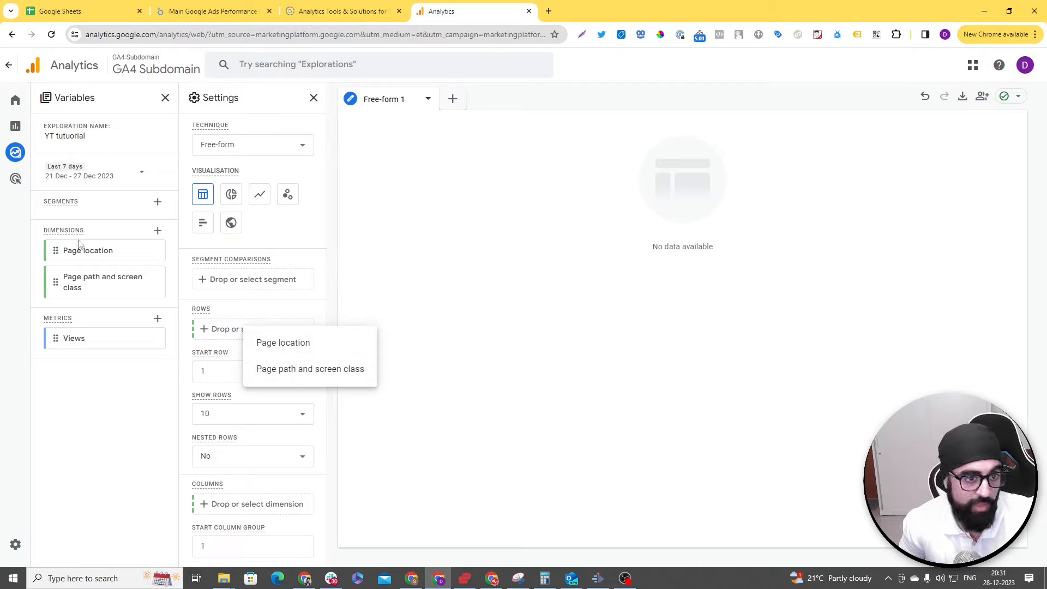
{"action": "left_click", "coordinate": [282, 344]}
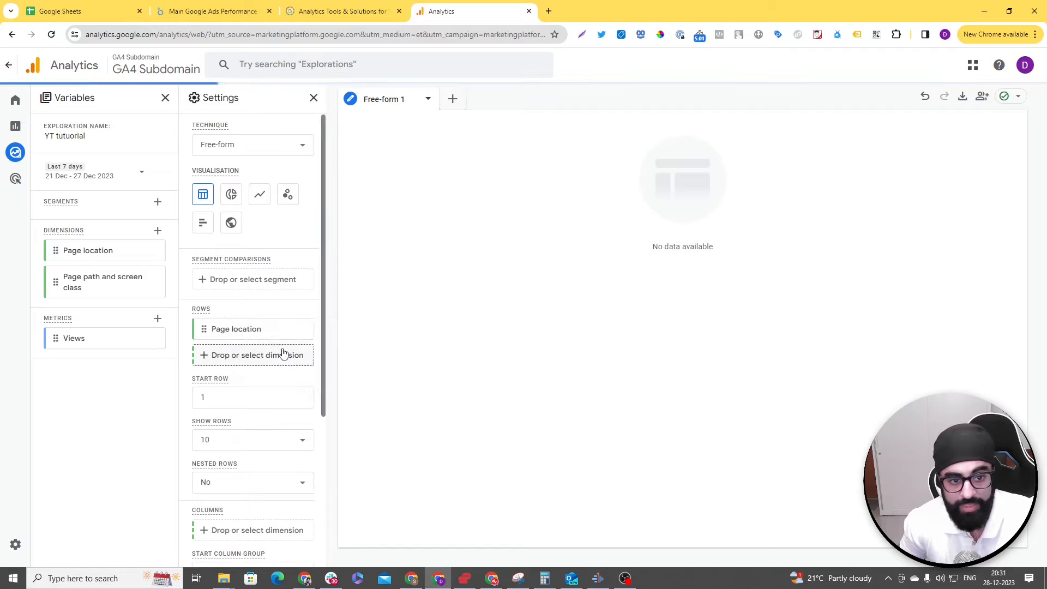
{"action": "scroll", "coordinate": [326, 384], "scroll_direction": "down", "scroll_amount": 4}
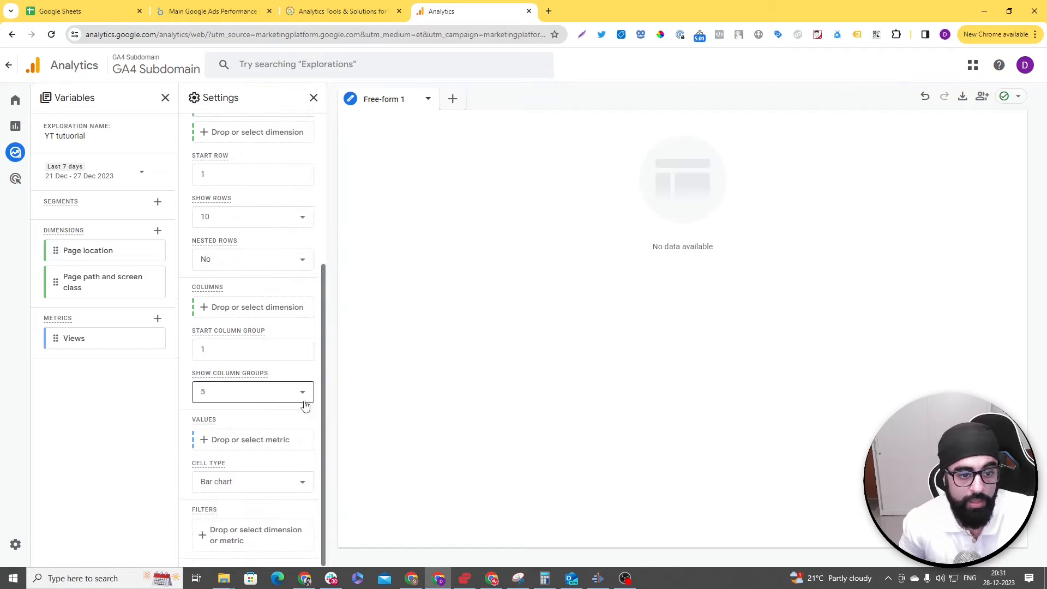
{"action": "left_click", "coordinate": [246, 443]}
{"action": "left_click", "coordinate": [270, 455]}
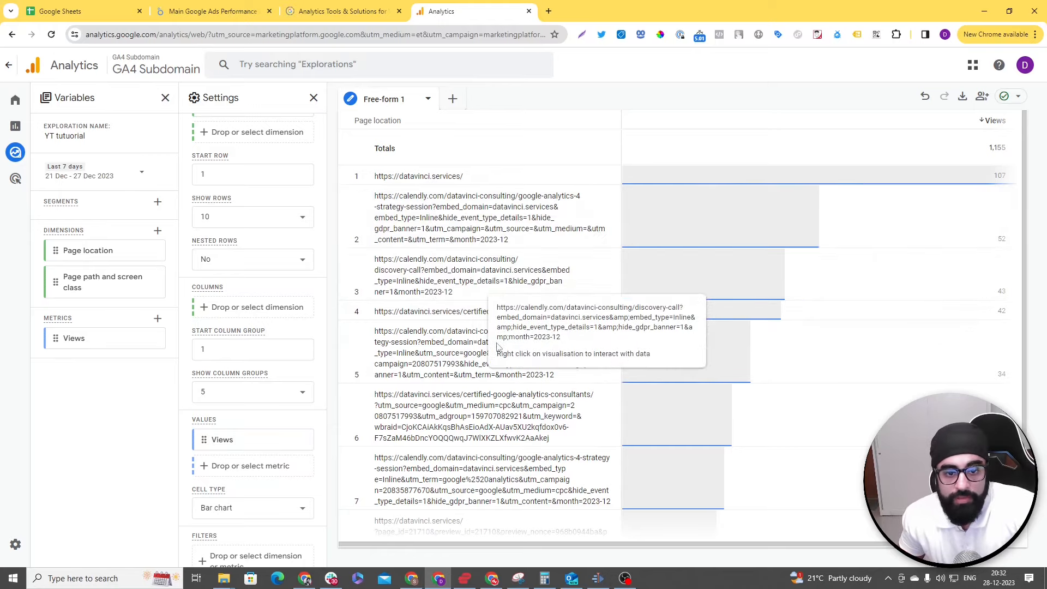
{"action": "scroll", "coordinate": [502, 289], "scroll_direction": "down", "scroll_amount": 2}
{"action": "scroll", "coordinate": [918, 211], "scroll_direction": "up", "scroll_amount": 2}
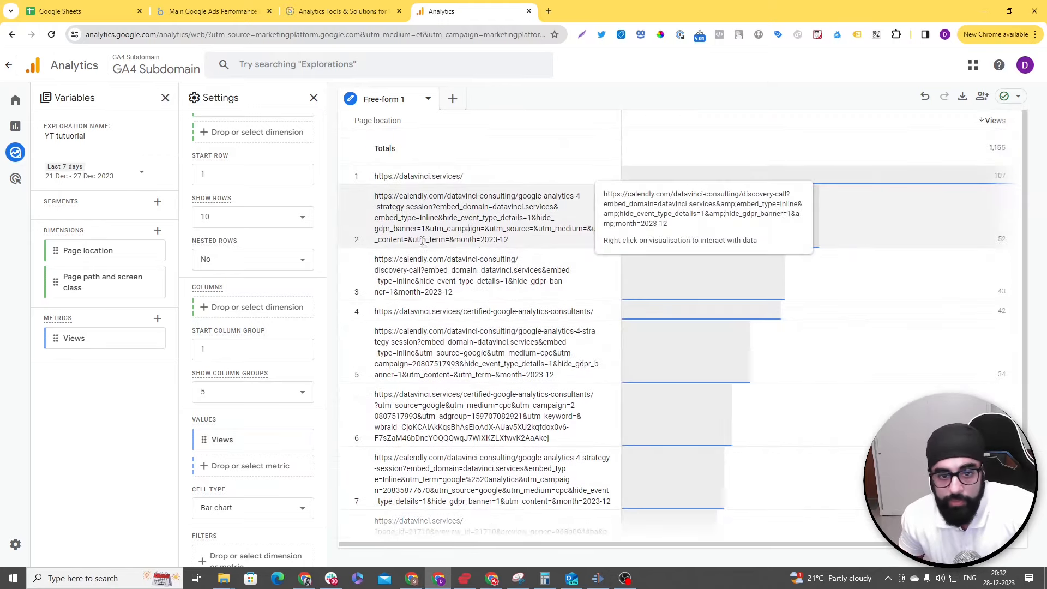
- Add Page path and screen class as a second row dimension, and take it out of the rows again
{"action": "scroll", "coordinate": [245, 409], "scroll_direction": "up", "scroll_amount": 4}
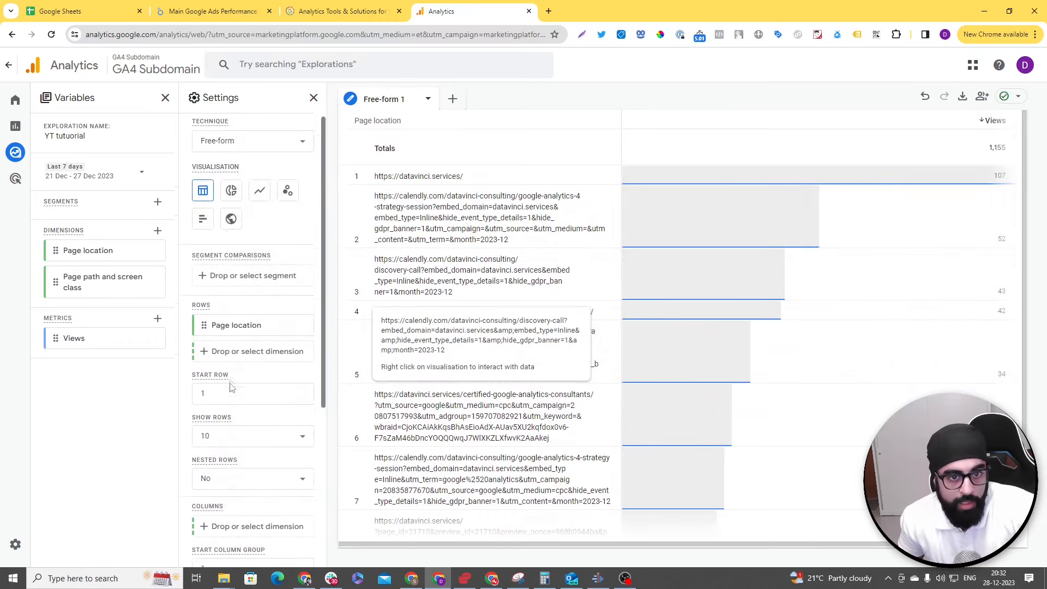
{"action": "left_click", "coordinate": [289, 361]}
{"action": "left_click", "coordinate": [303, 377]}
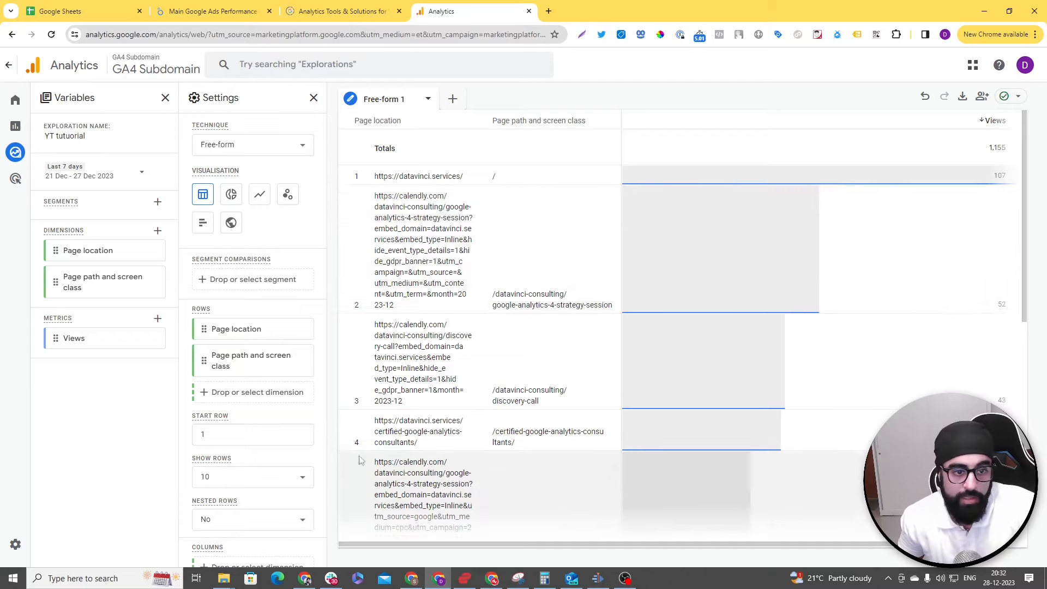
{"action": "left_click", "coordinate": [304, 362]}
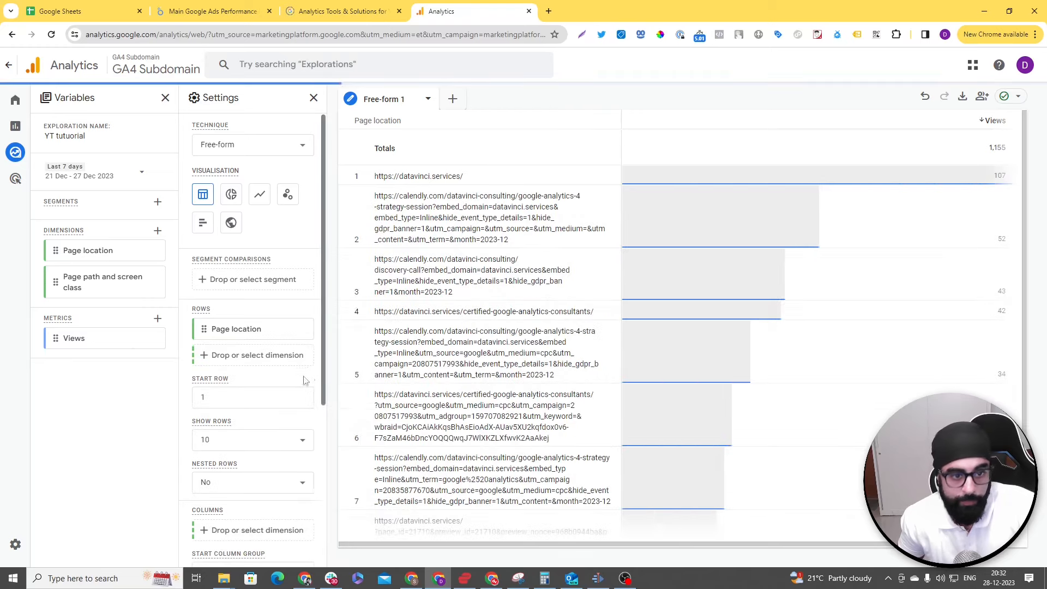
- Add Page path and screen class to the table rows and remove Page location from them
{"action": "left_click_drag", "start_coordinate": [78, 288], "coordinate": [246, 361]}
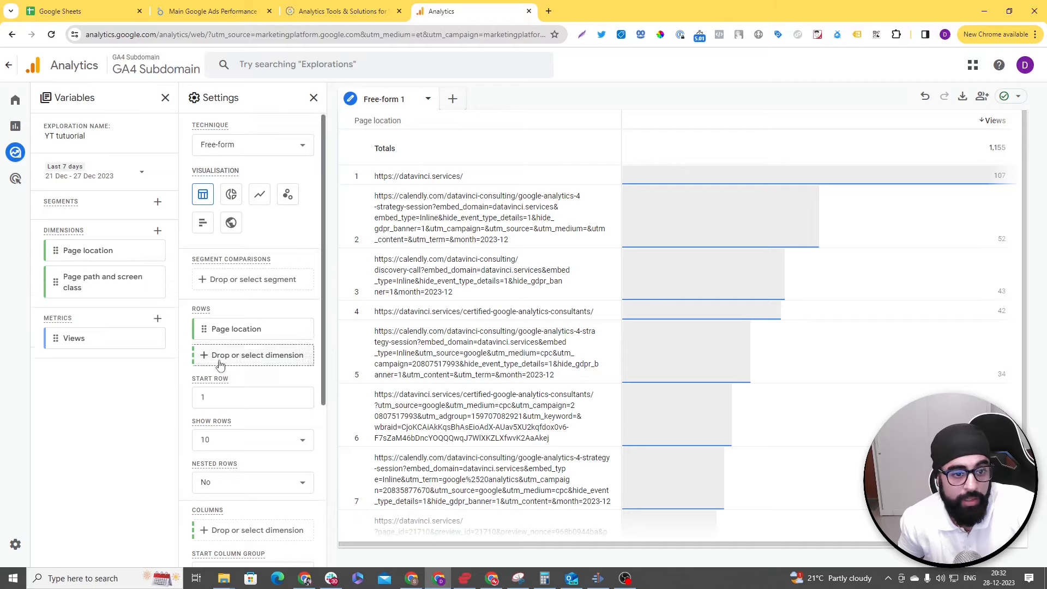
{"action": "left_click_drag", "start_coordinate": [65, 287], "coordinate": [212, 356]}
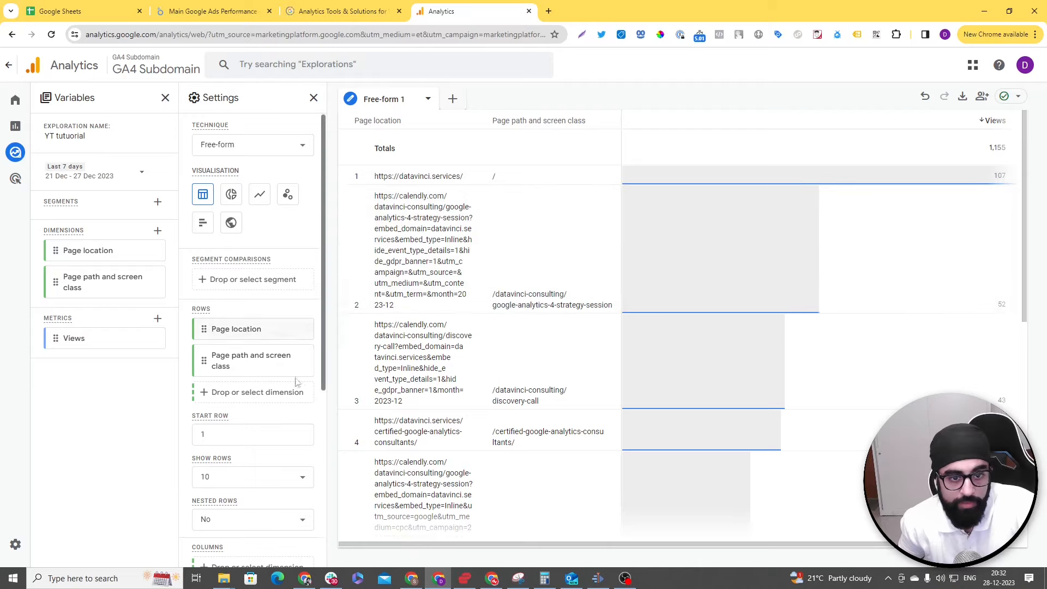
{"action": "scroll", "coordinate": [299, 399], "scroll_direction": "down", "scroll_amount": 5}
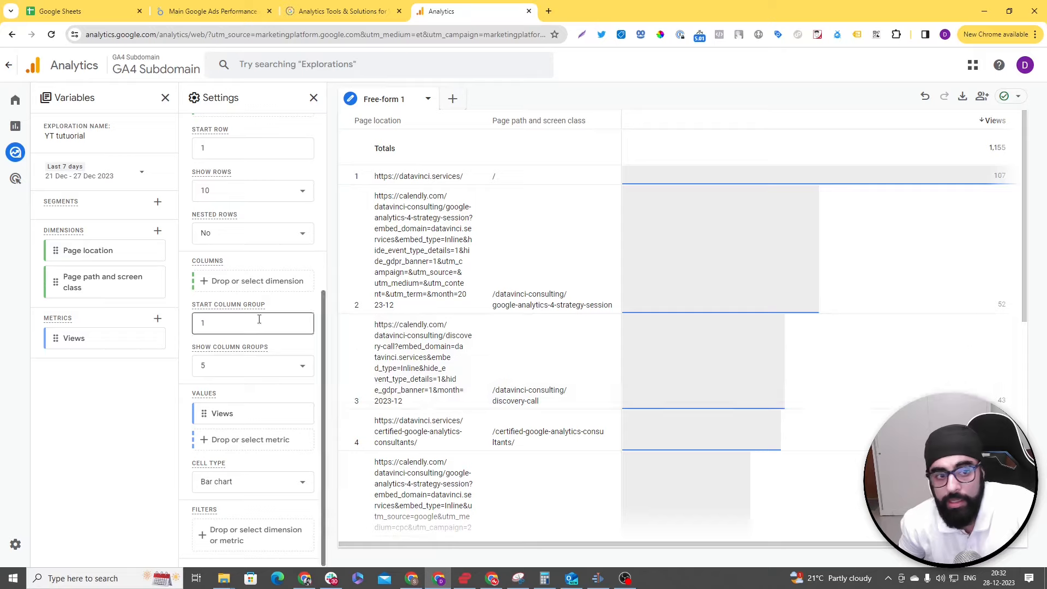
{"action": "scroll", "coordinate": [282, 368], "scroll_direction": "up", "scroll_amount": 5}
{"action": "left_click", "coordinate": [303, 330]}
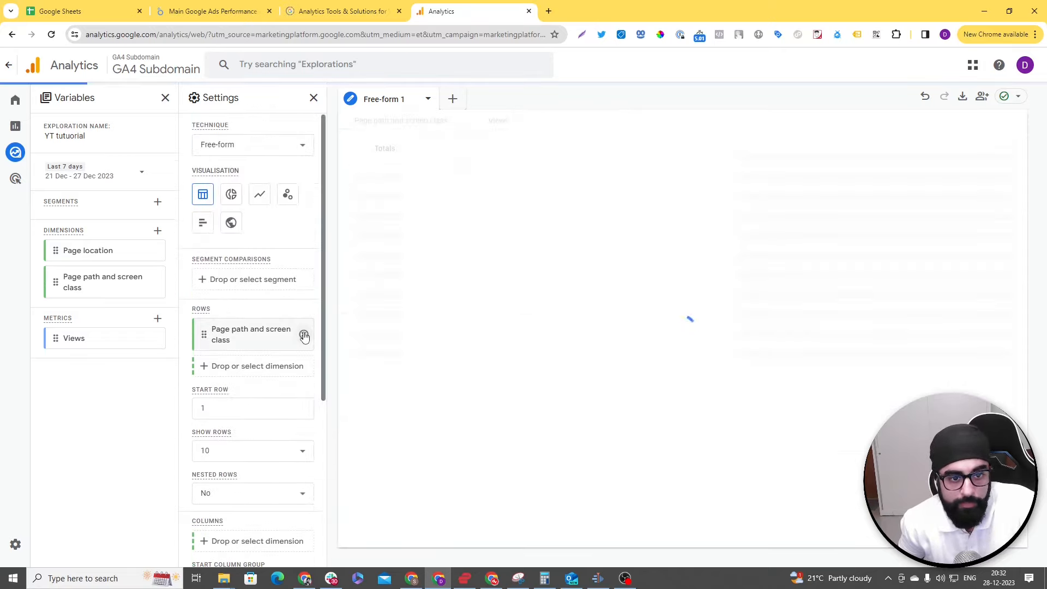
- Import the Device category dimension from Platform / device and add it to the rows below Page path and screen class
{"action": "left_click", "coordinate": [158, 231]}
{"action": "left_click", "coordinate": [231, 386]}
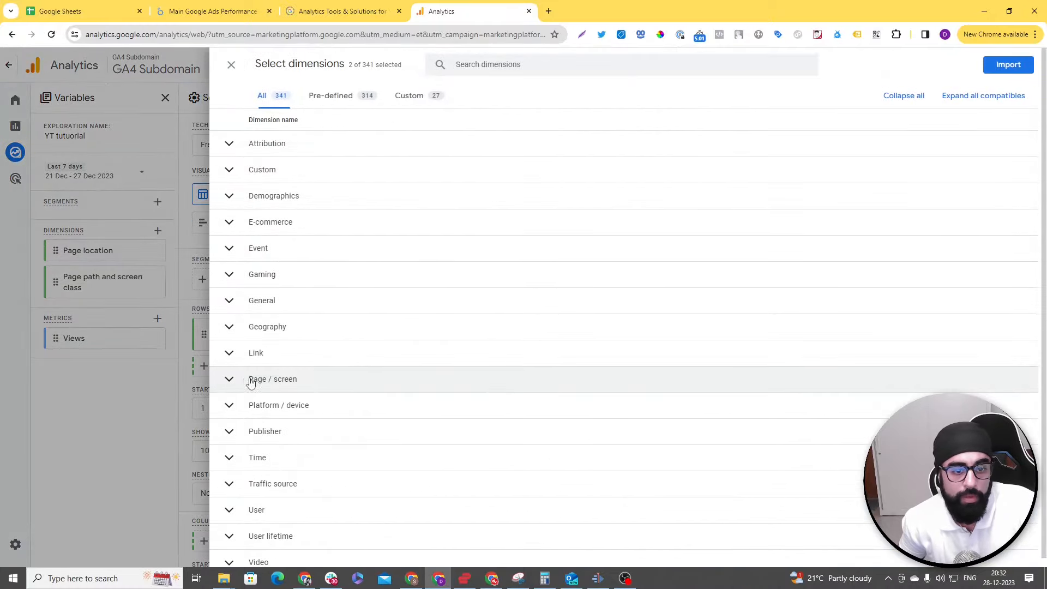
{"action": "left_click", "coordinate": [234, 413]}
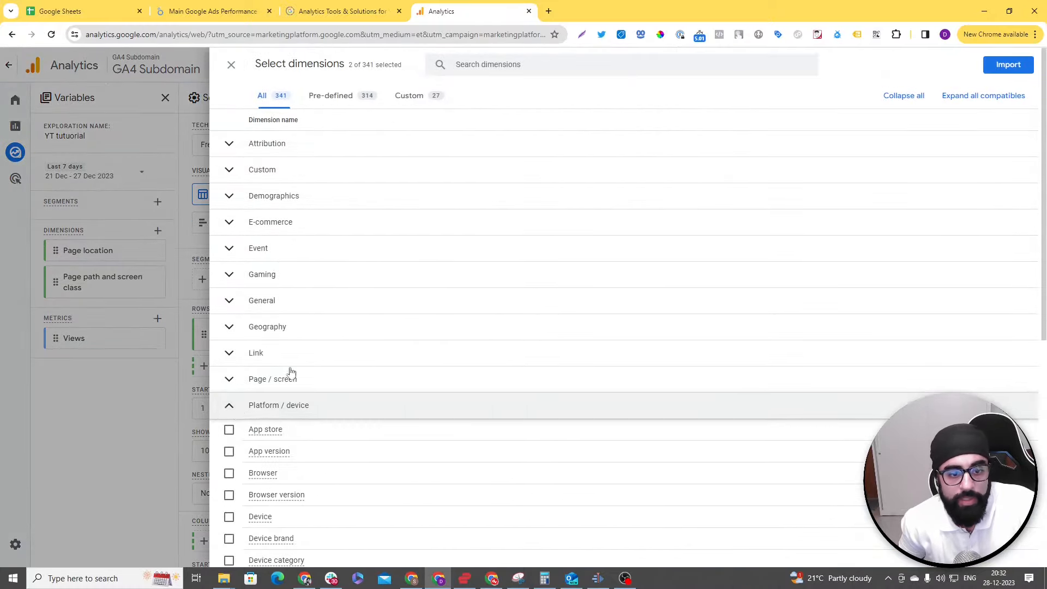
{"action": "scroll", "coordinate": [336, 325], "scroll_direction": "down", "scroll_amount": 4}
{"action": "scroll", "coordinate": [352, 329], "scroll_direction": "down", "scroll_amount": 2}
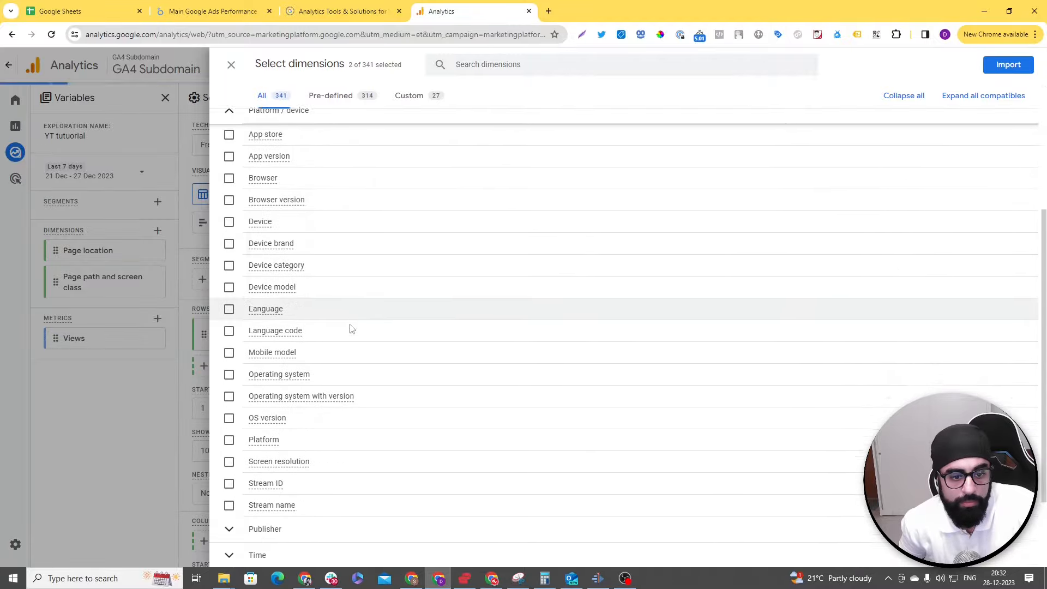
{"action": "left_click", "coordinate": [229, 234]}
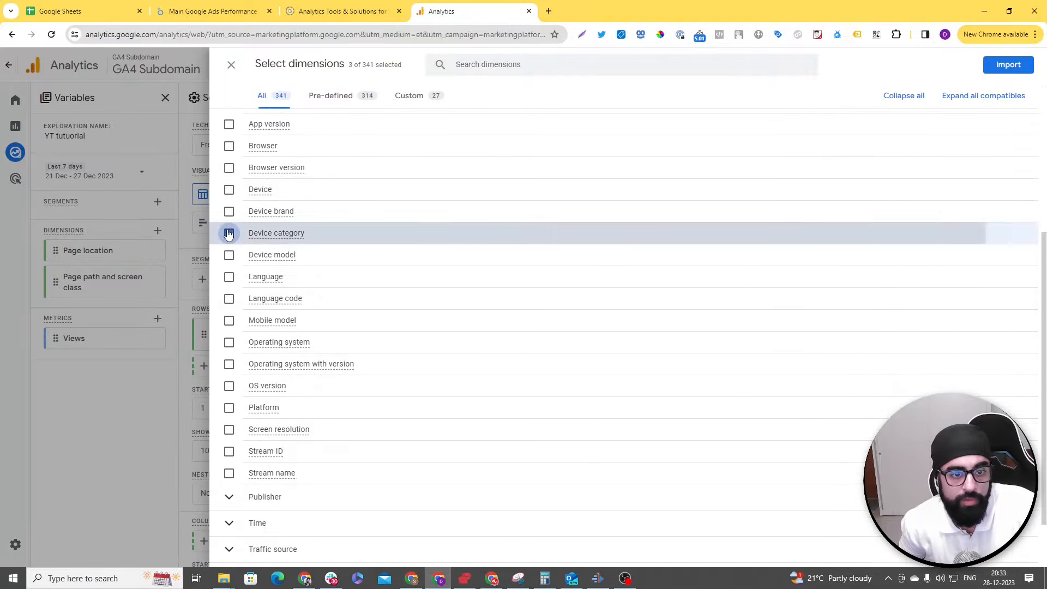
{"action": "left_click", "coordinate": [1007, 66]}
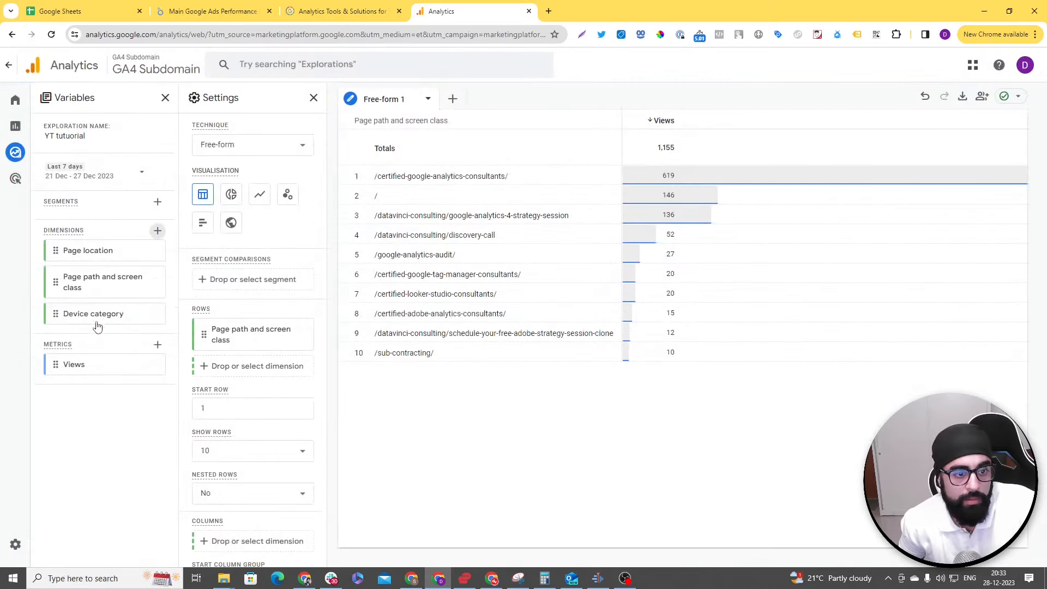
{"action": "left_click_drag", "start_coordinate": [101, 321], "coordinate": [249, 371]}
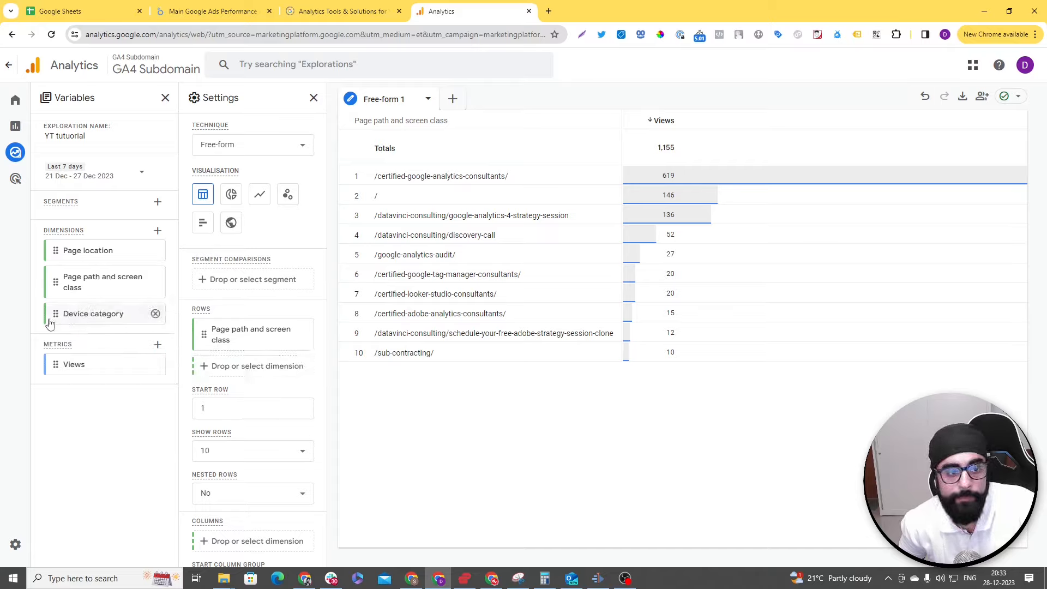
{"action": "left_click_drag", "start_coordinate": [52, 311], "coordinate": [205, 365]}
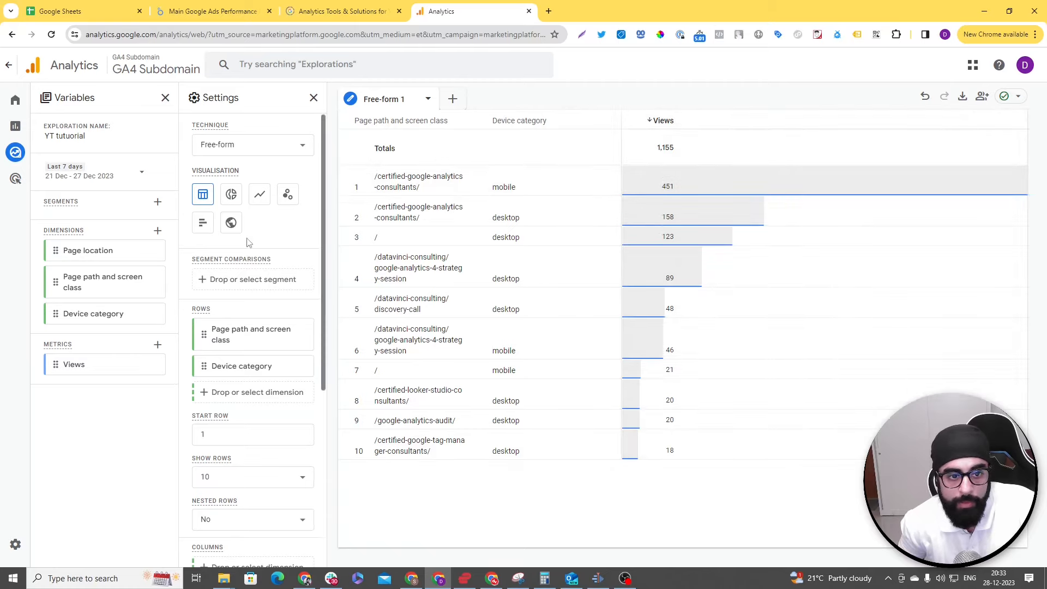
- Set the number of rows shown in the free-form table to 100 and look through the extended list
{"action": "scroll", "coordinate": [234, 242], "scroll_direction": "down", "scroll_amount": 3}
{"action": "scroll", "coordinate": [274, 365], "scroll_direction": "down", "scroll_amount": 2}
{"action": "scroll", "coordinate": [276, 349], "scroll_direction": "up", "scroll_amount": 2}
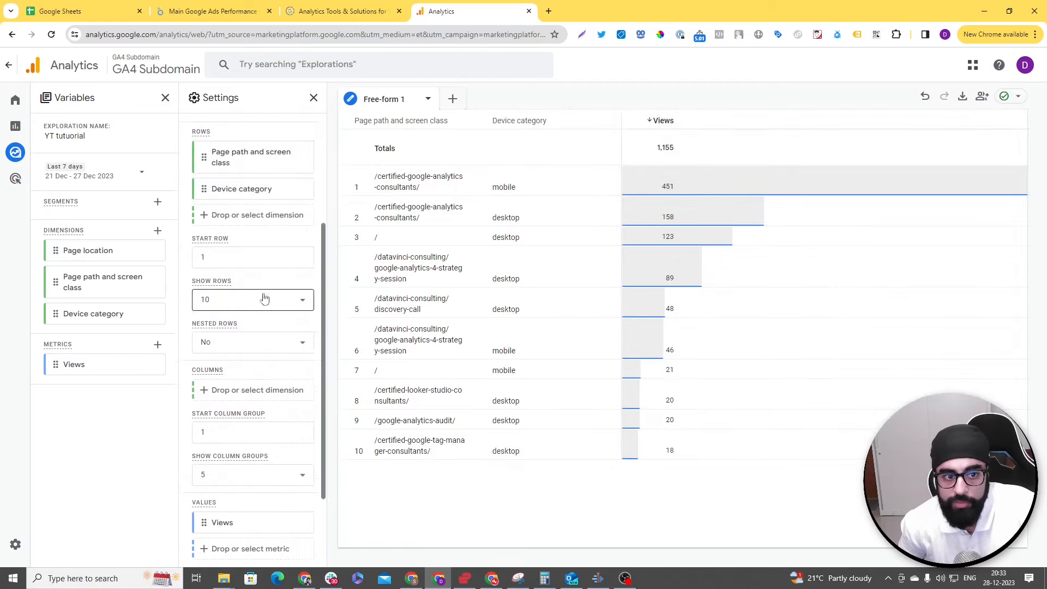
{"action": "left_click", "coordinate": [293, 306]}
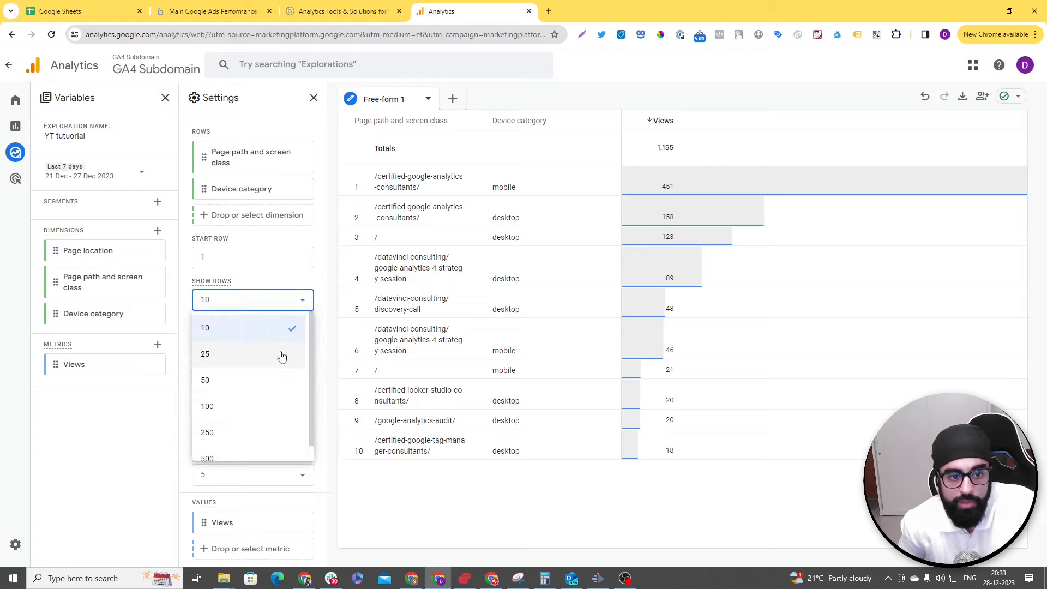
{"action": "left_click", "coordinate": [268, 404]}
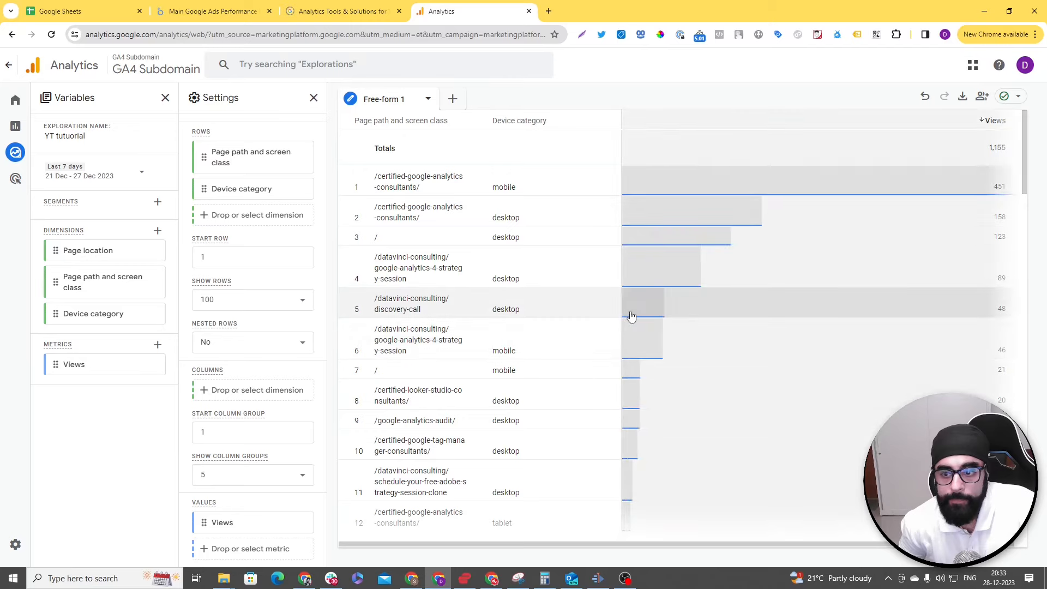
{"action": "scroll", "coordinate": [631, 316], "scroll_direction": "down", "scroll_amount": 10}
- Set Nested rows to Yes so device categories are grouped under each page path, and look through the table
{"action": "scroll", "coordinate": [232, 334], "scroll_direction": "down", "scroll_amount": 1}
{"action": "scroll", "coordinate": [232, 333], "scroll_direction": "down", "scroll_amount": 1}
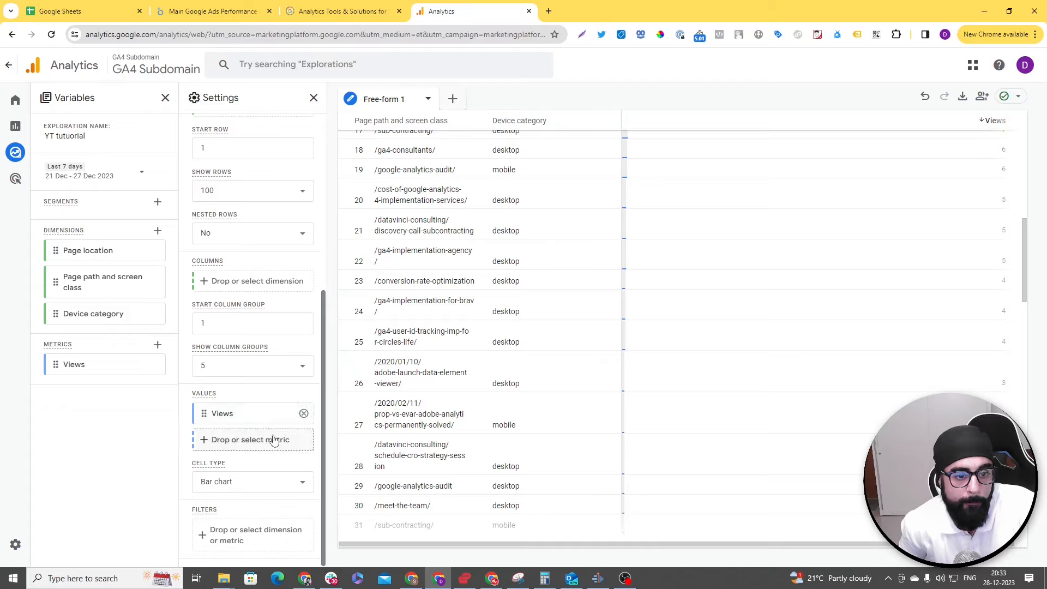
{"action": "scroll", "coordinate": [272, 465], "scroll_direction": "up", "scroll_amount": 1}
{"action": "scroll", "coordinate": [273, 465], "scroll_direction": "up", "scroll_amount": 2}
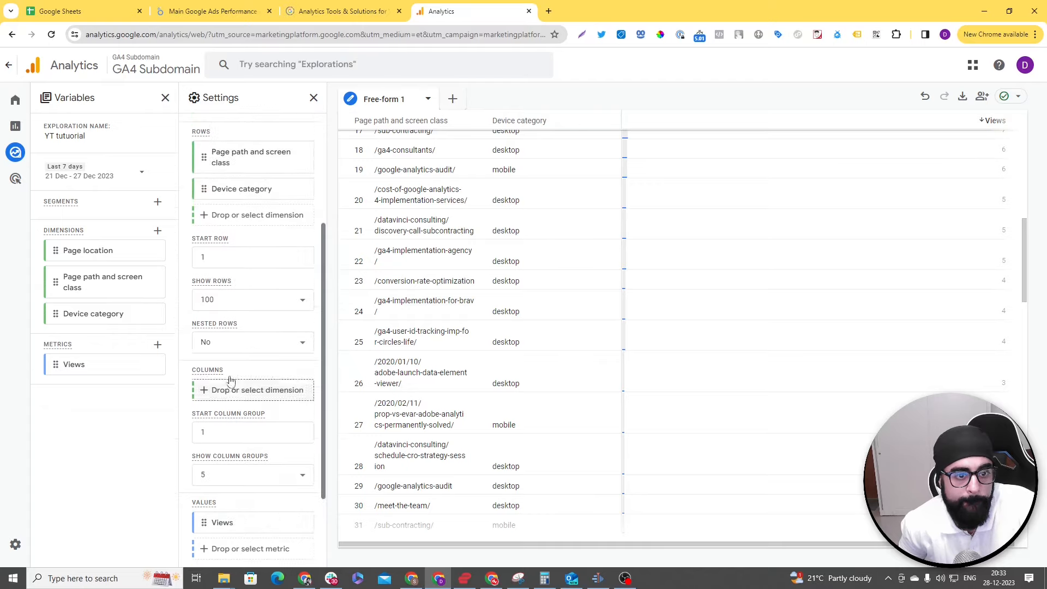
{"action": "left_click", "coordinate": [237, 342]}
{"action": "left_click", "coordinate": [258, 396]}
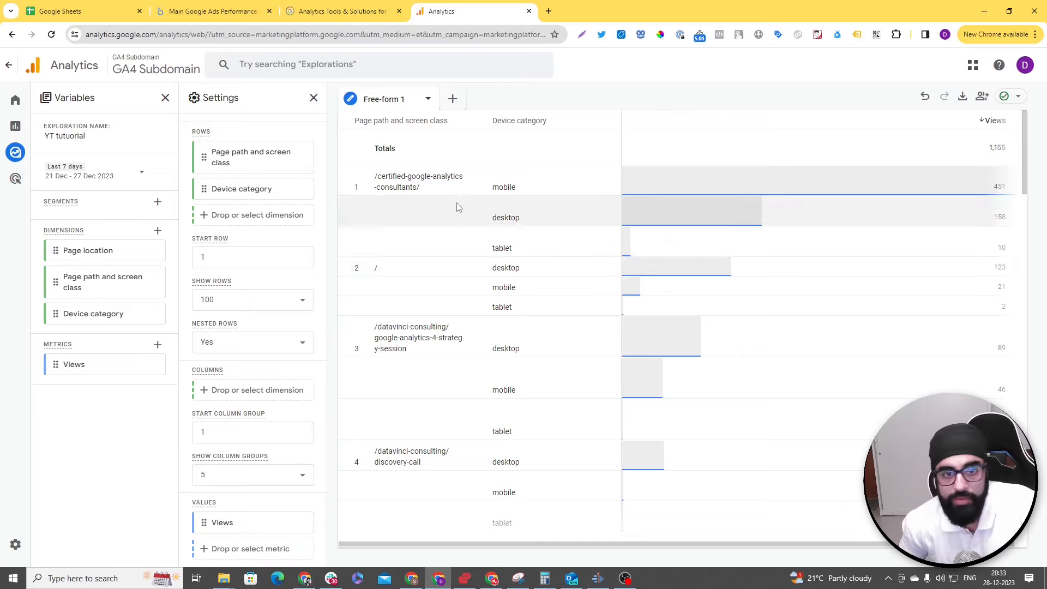
{"action": "scroll", "coordinate": [445, 271], "scroll_direction": "down", "scroll_amount": 4}
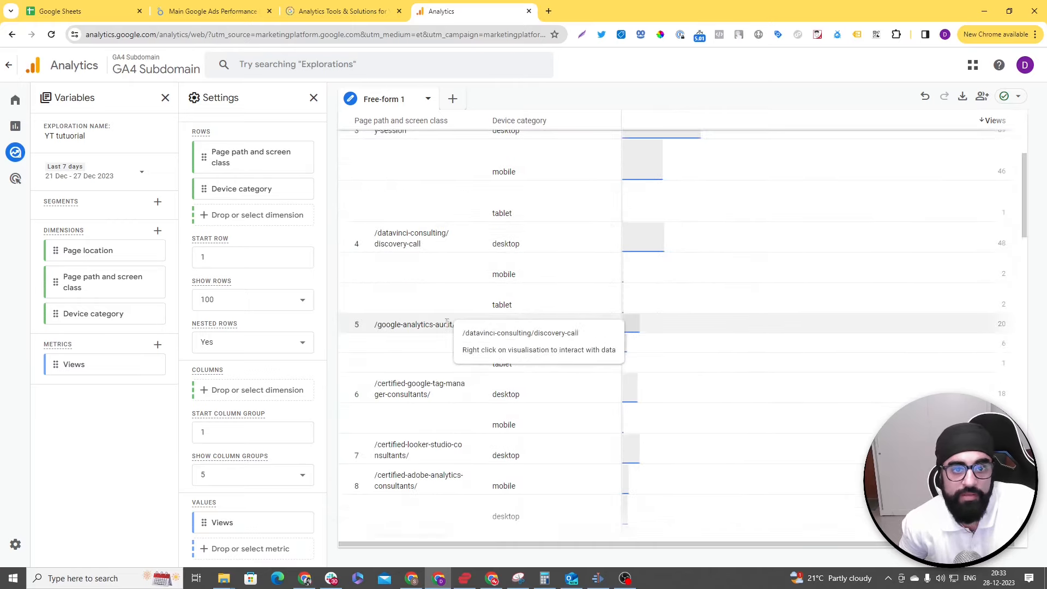
- Import the Entrances and Exits metrics from Page / screen into the exploration's variables
{"action": "scroll", "coordinate": [445, 317], "scroll_direction": "up", "scroll_amount": 4}
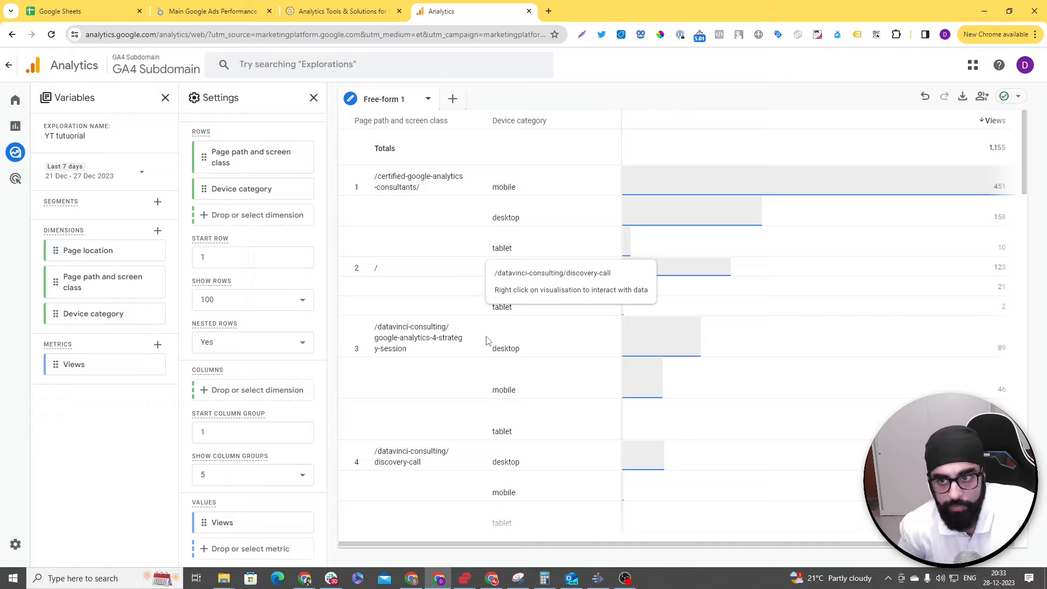
{"action": "scroll", "coordinate": [215, 428], "scroll_direction": "down", "scroll_amount": 1}
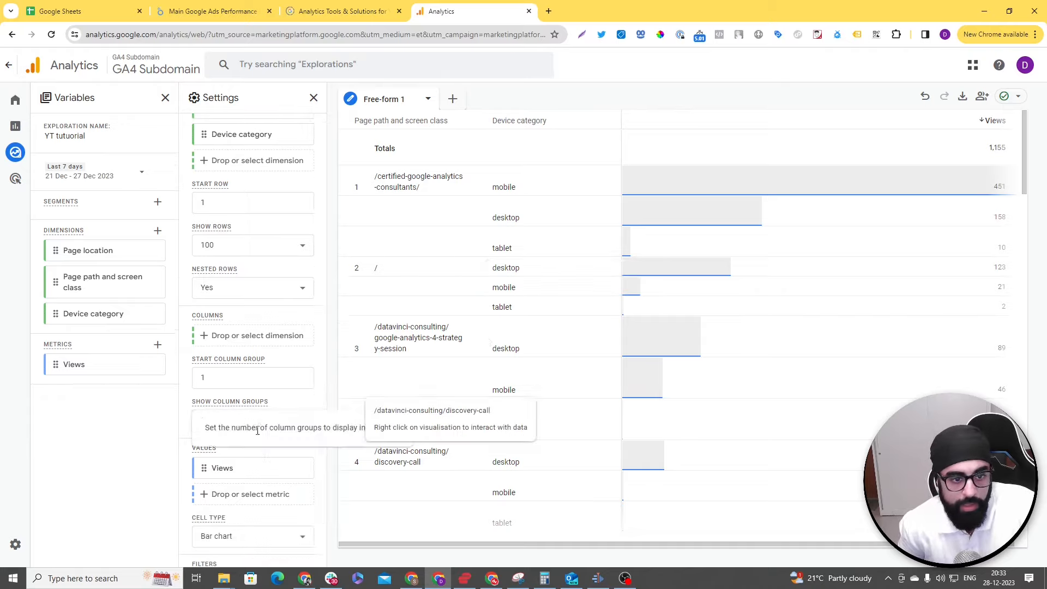
{"action": "scroll", "coordinate": [242, 358], "scroll_direction": "down", "scroll_amount": 1}
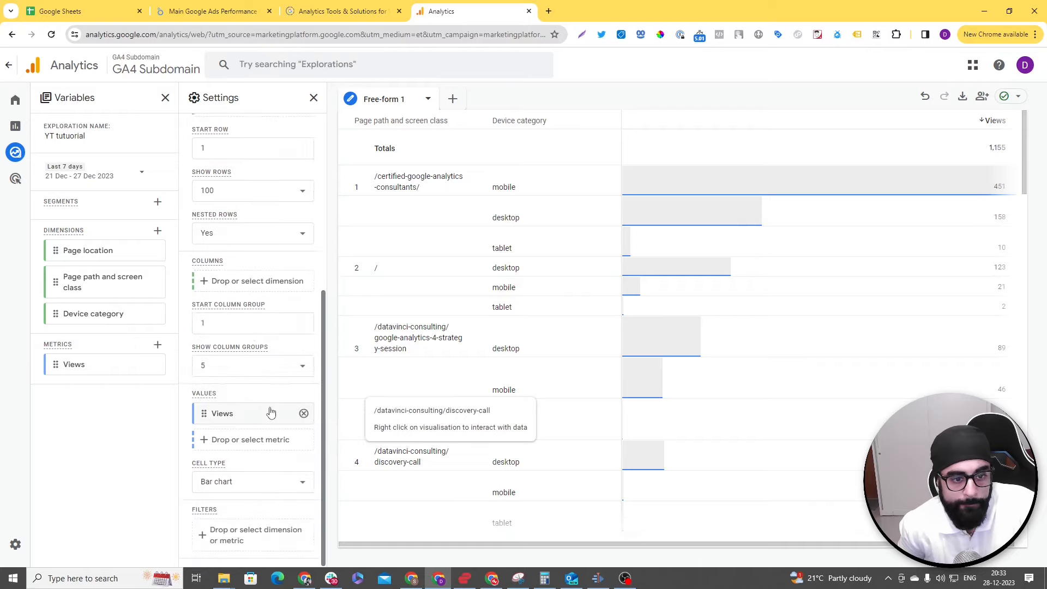
{"action": "scroll", "coordinate": [270, 494], "scroll_direction": "up", "scroll_amount": 5}
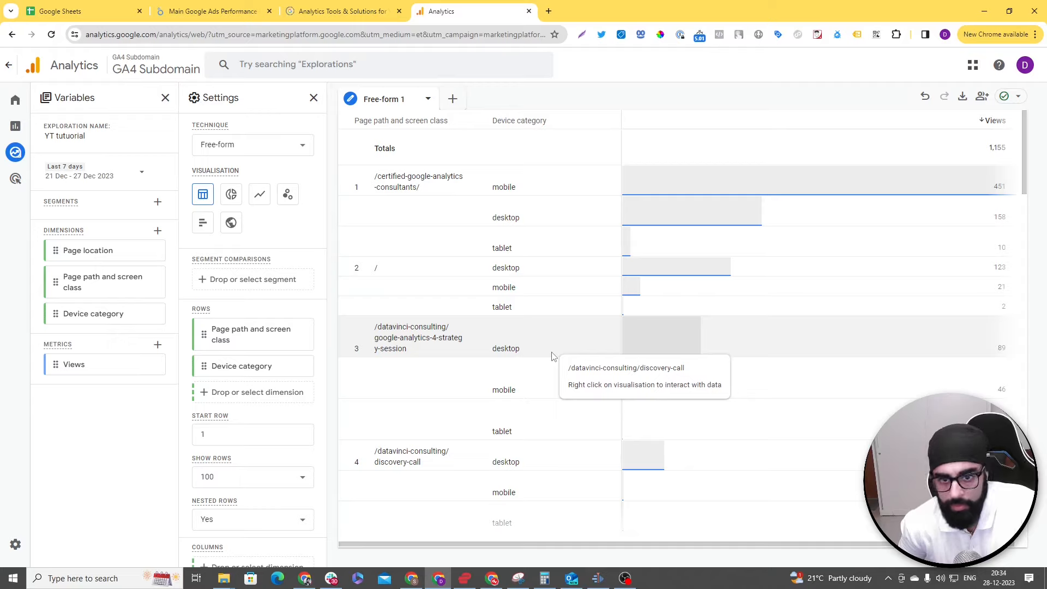
{"action": "left_click", "coordinate": [157, 345]}
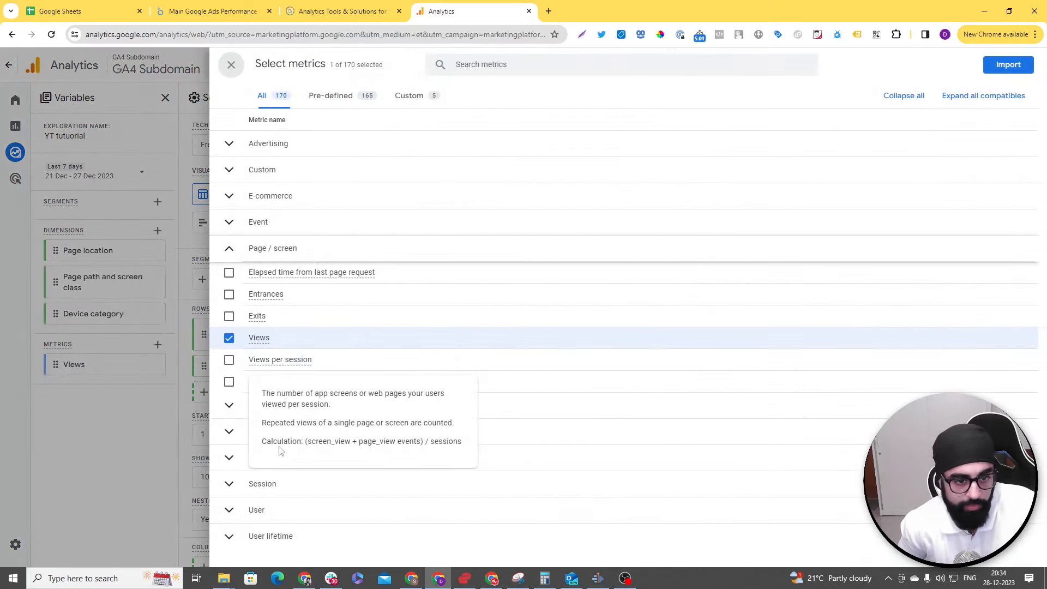
{"action": "left_click", "coordinate": [229, 295]}
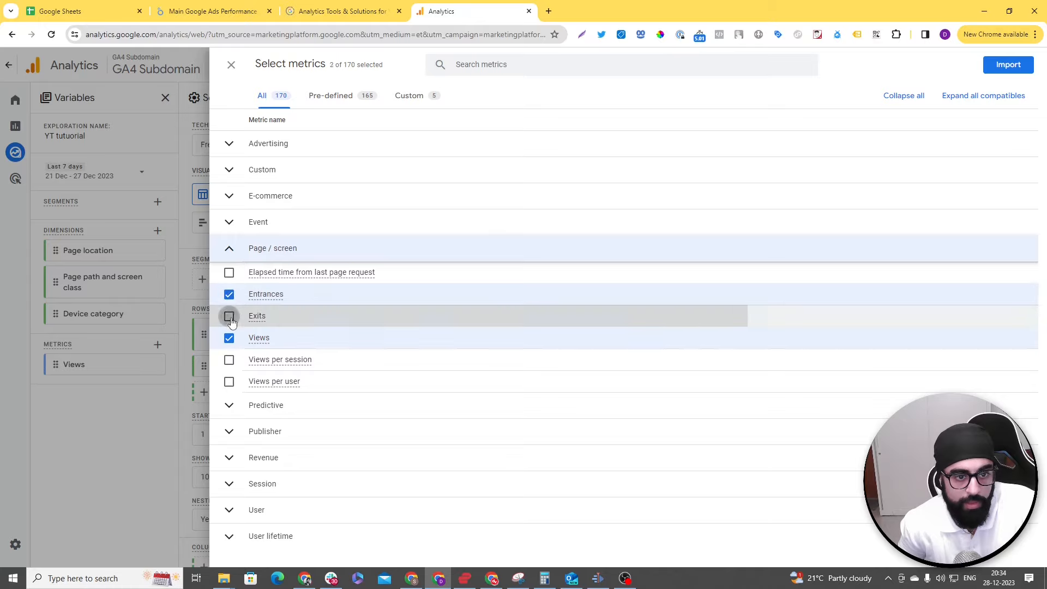
{"action": "left_click", "coordinate": [229, 317]}
{"action": "left_click", "coordinate": [1006, 64]}
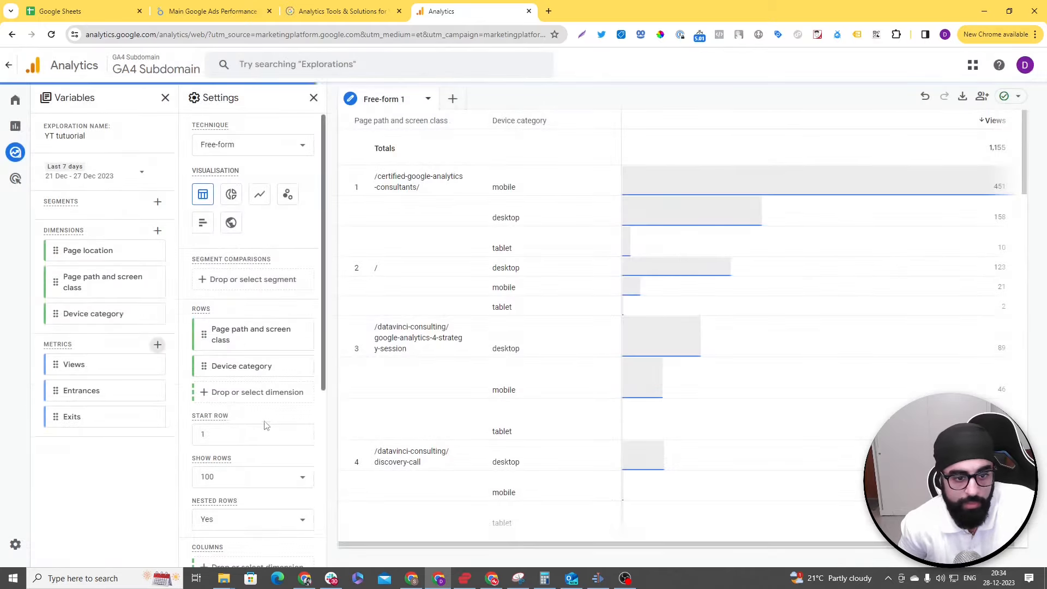
- Add Entrances and Exits to the table values below Views and look through the page rows
{"action": "scroll", "coordinate": [265, 426], "scroll_direction": "down", "scroll_amount": 3}
{"action": "scroll", "coordinate": [267, 436], "scroll_direction": "down", "scroll_amount": 2}
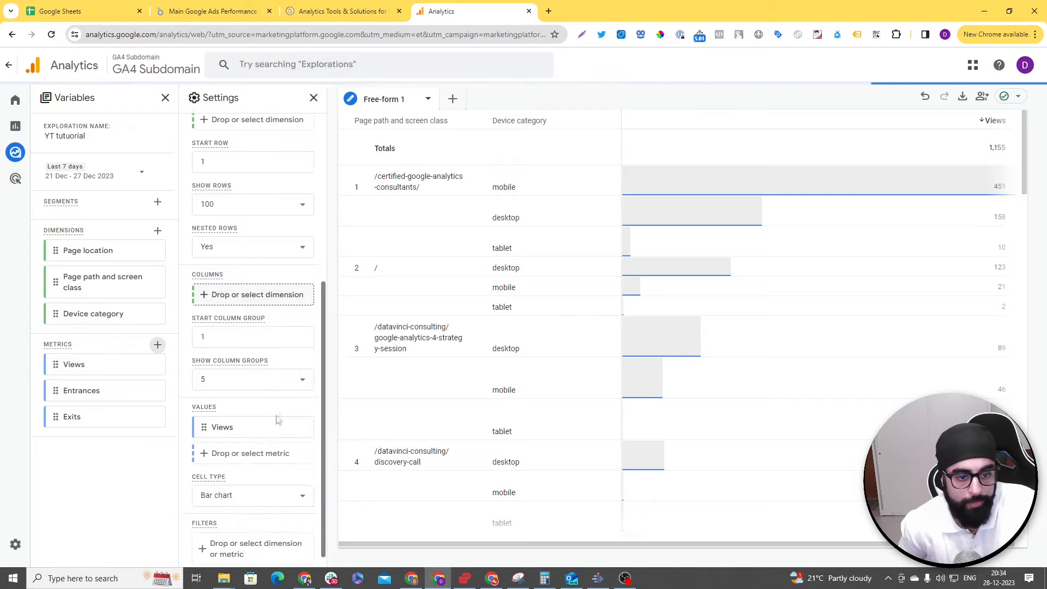
{"action": "left_click", "coordinate": [264, 463]}
{"action": "left_click", "coordinate": [281, 476]}
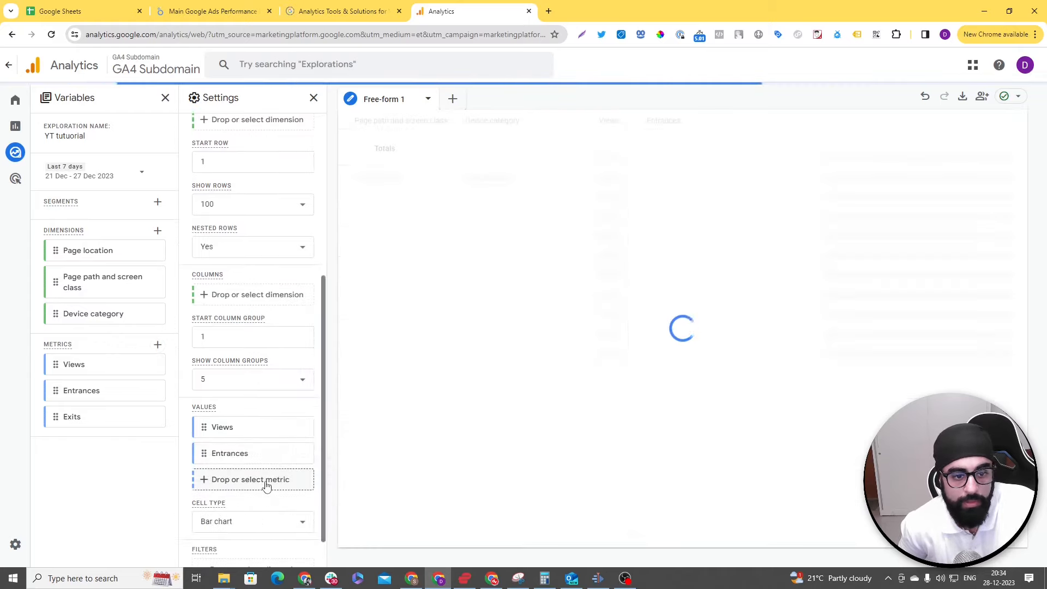
{"action": "left_click", "coordinate": [266, 486]}
{"action": "left_click", "coordinate": [281, 496]}
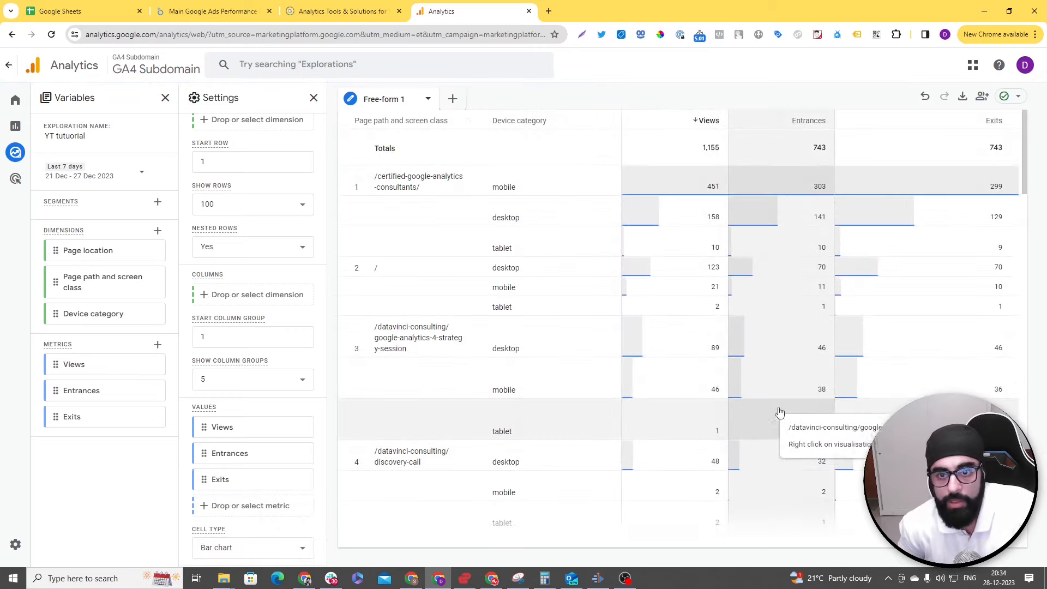
{"action": "scroll", "coordinate": [797, 332], "scroll_direction": "down", "scroll_amount": 5}
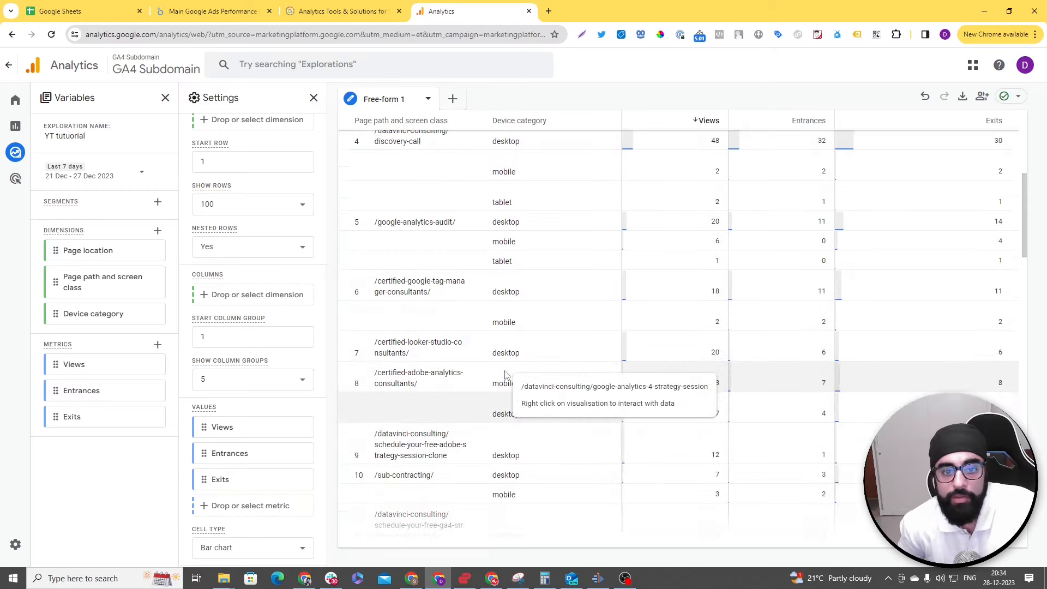
{"action": "scroll", "coordinate": [545, 393], "scroll_direction": "down", "scroll_amount": 3}
{"action": "scroll", "coordinate": [554, 358], "scroll_direction": "up", "scroll_amount": 10}
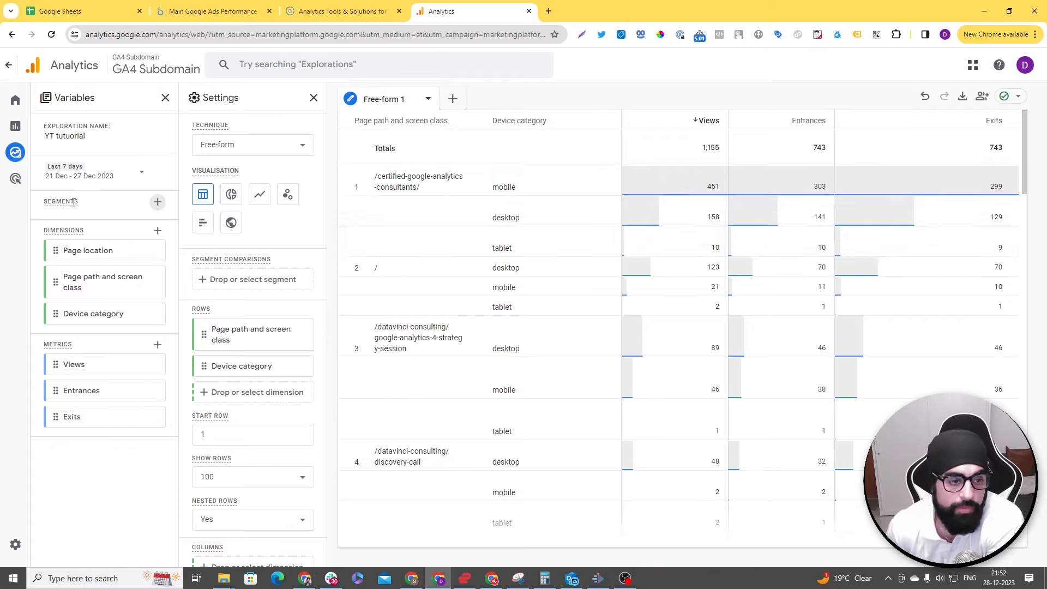
- Open the segment builder and look at the filters offered by the Demographics template
{"action": "mouse_move", "coordinate": [74, 203]}
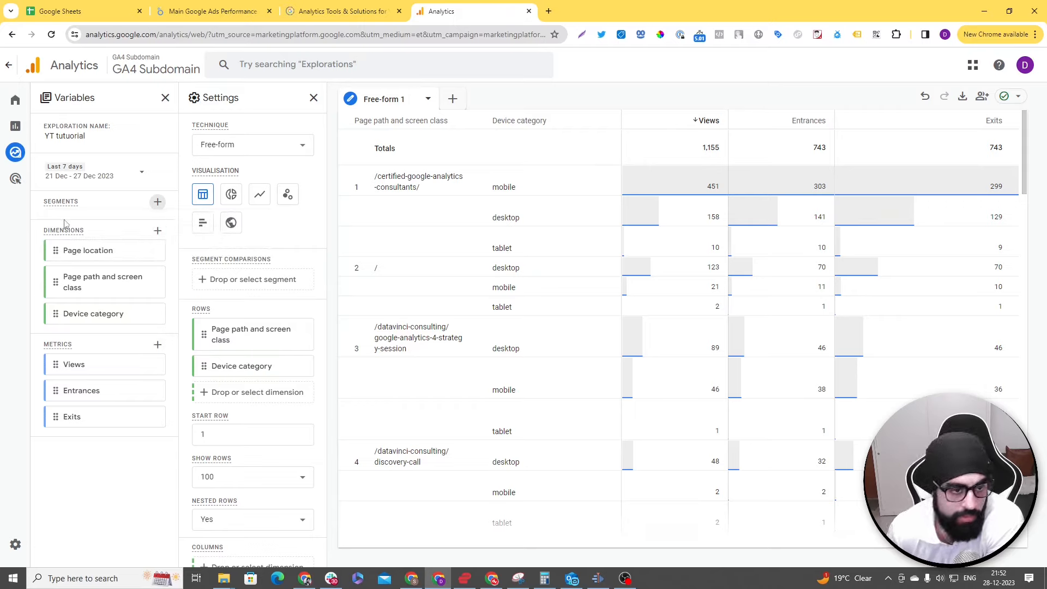
{"action": "left_click", "coordinate": [158, 203]}
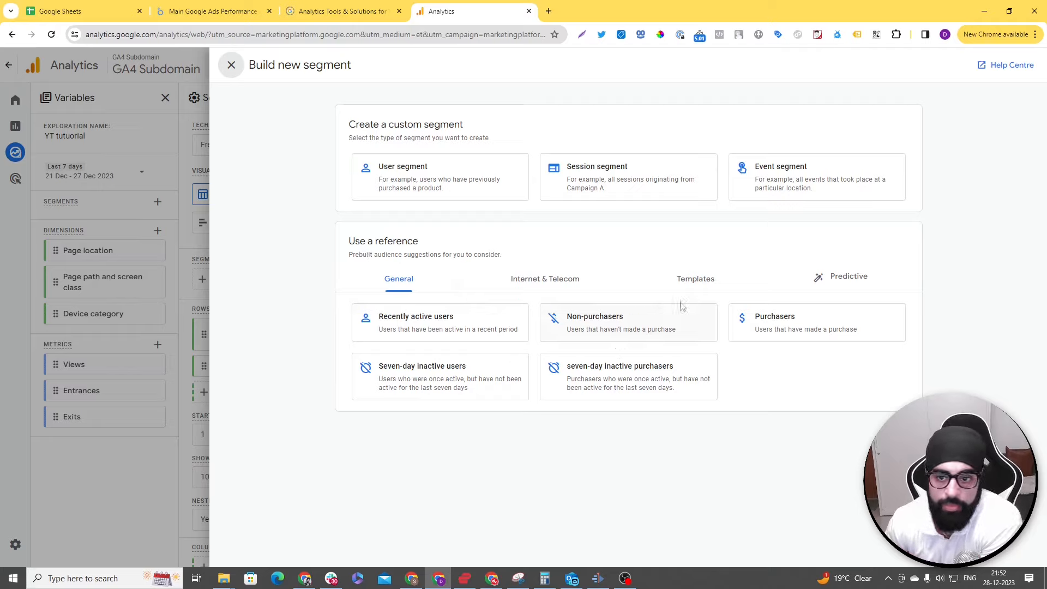
{"action": "left_click", "coordinate": [694, 281]}
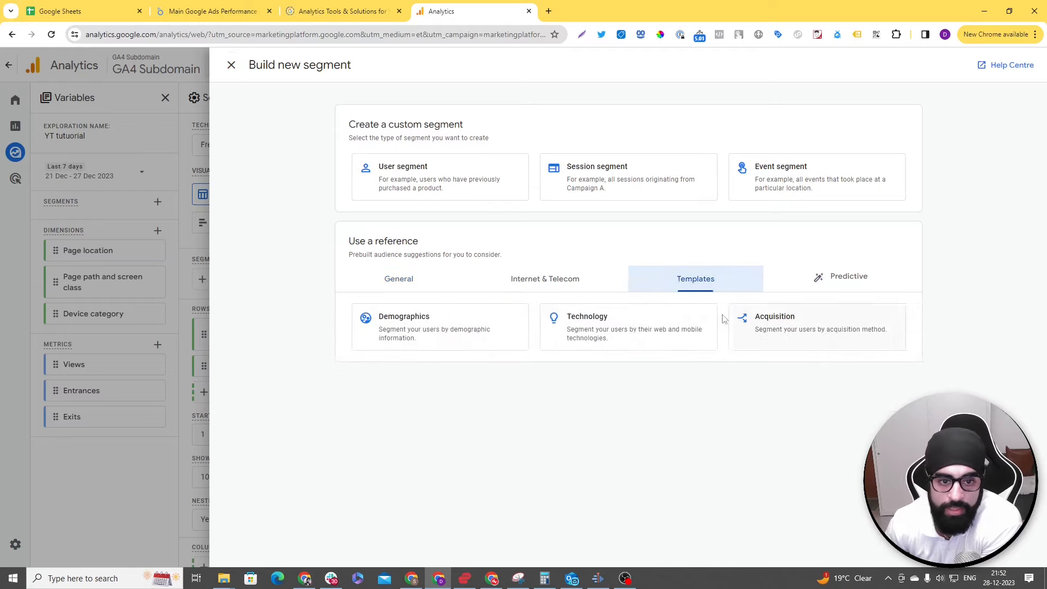
{"action": "left_click", "coordinate": [456, 327]}
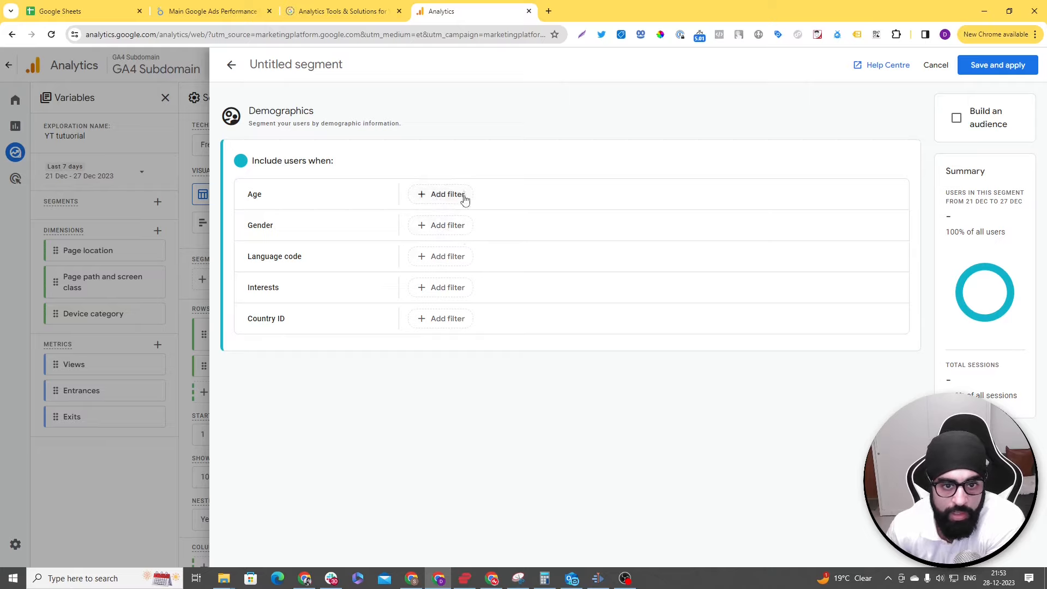
{"action": "left_click", "coordinate": [231, 65]}
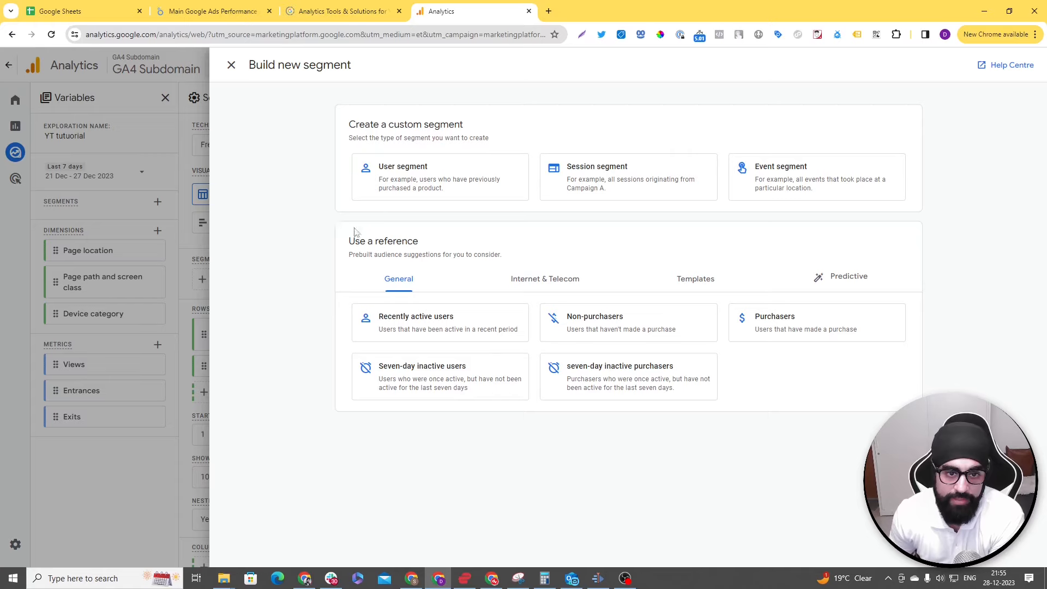
- Start a custom user segment with the Country dimension from Geography as its include condition
{"action": "left_click", "coordinate": [416, 173]}
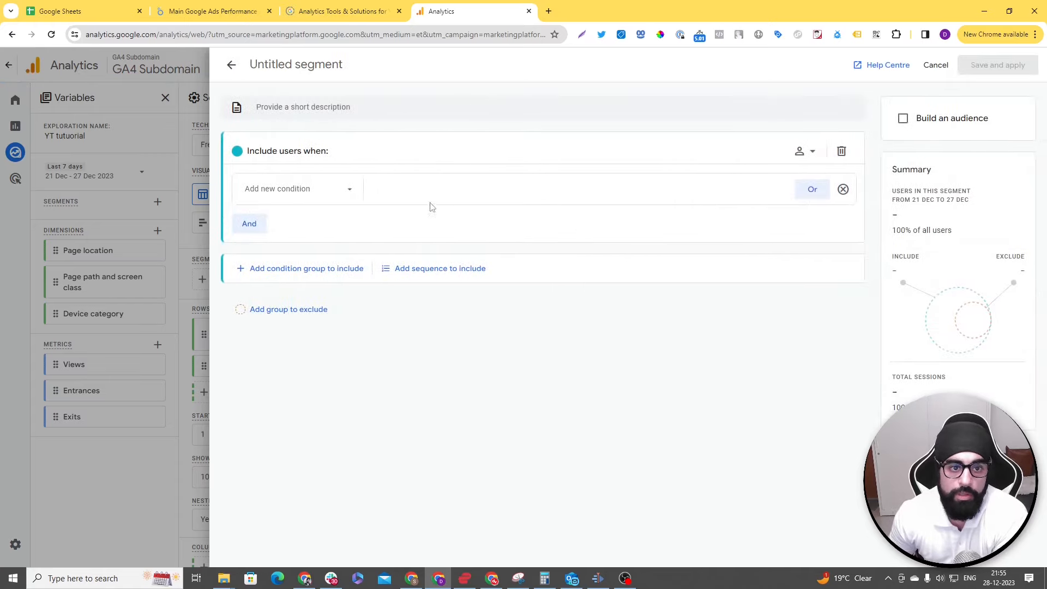
{"action": "left_click", "coordinate": [343, 192]}
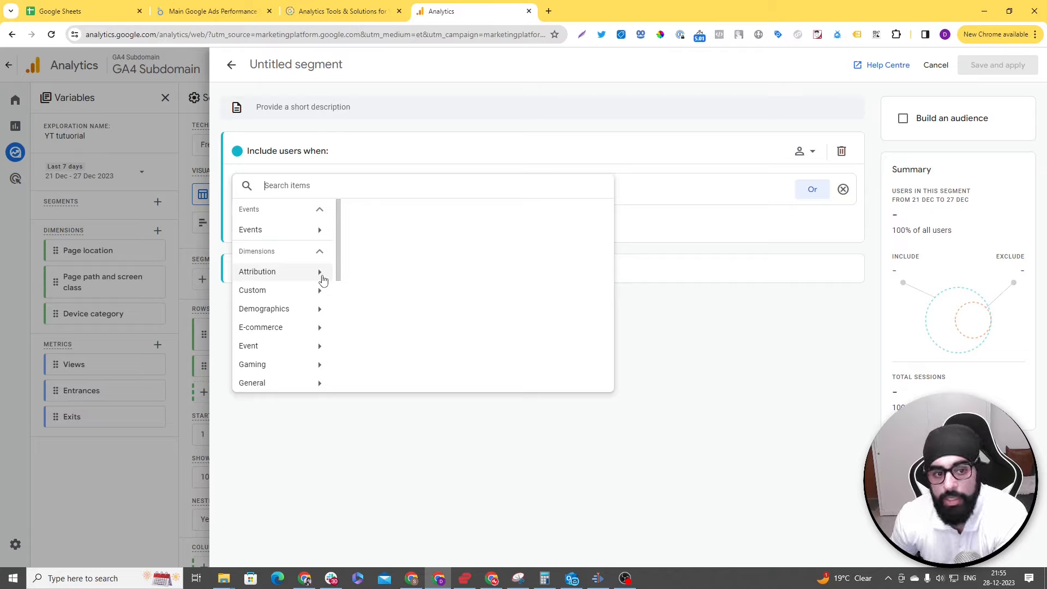
{"action": "scroll", "coordinate": [286, 288], "scroll_direction": "down", "scroll_amount": 1}
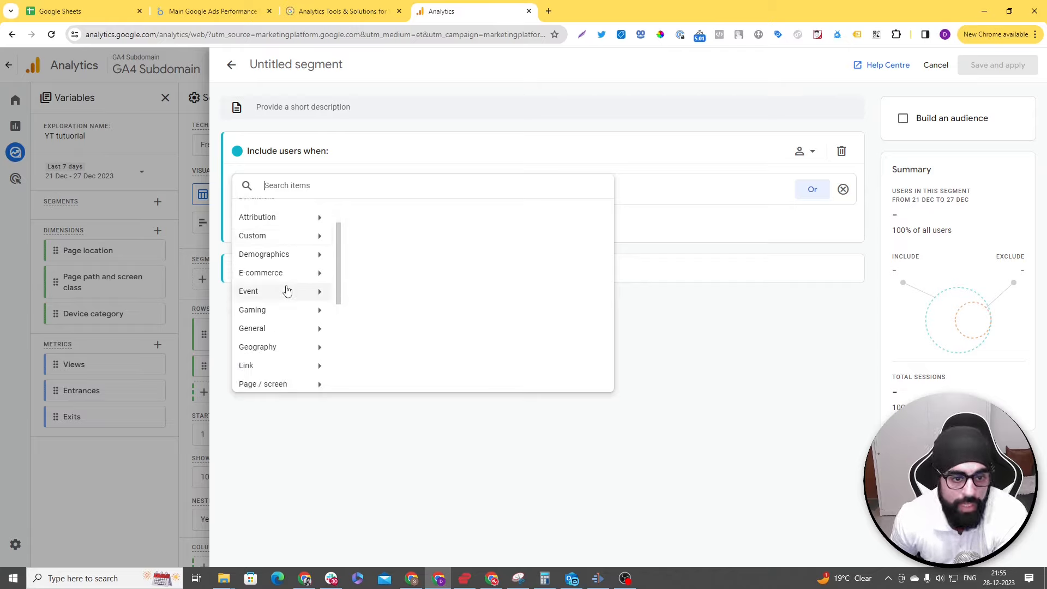
{"action": "scroll", "coordinate": [286, 290], "scroll_direction": "down", "scroll_amount": 1}
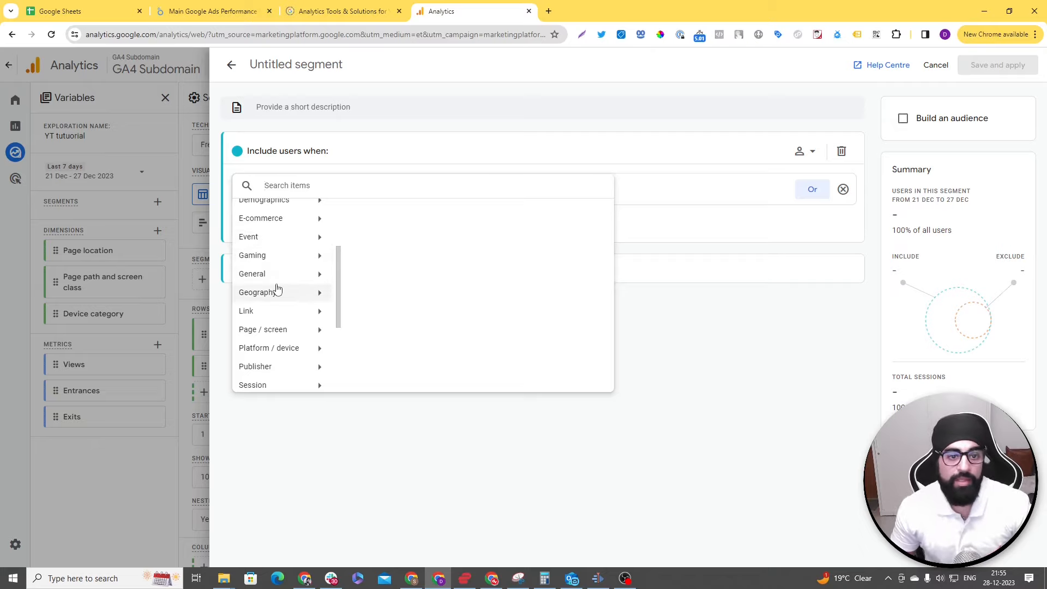
{"action": "left_click", "coordinate": [278, 290]}
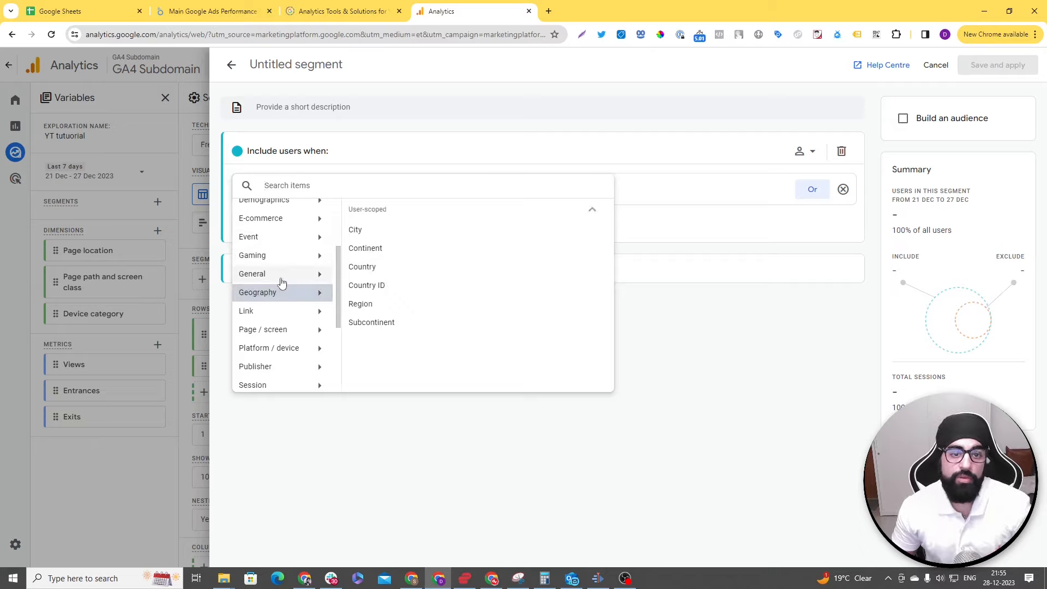
{"action": "left_click", "coordinate": [385, 279]}
- Set the Country condition's filter to does not contain India and apply it
{"action": "left_click", "coordinate": [402, 192]}
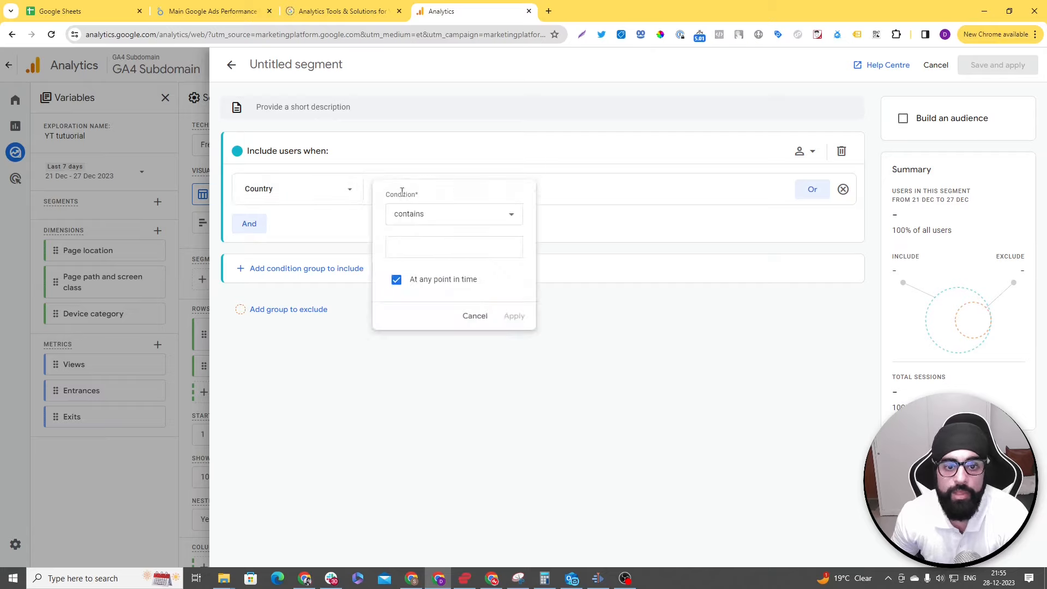
{"action": "left_click", "coordinate": [440, 216]}
{"action": "scroll", "coordinate": [471, 282], "scroll_direction": "down", "scroll_amount": 1}
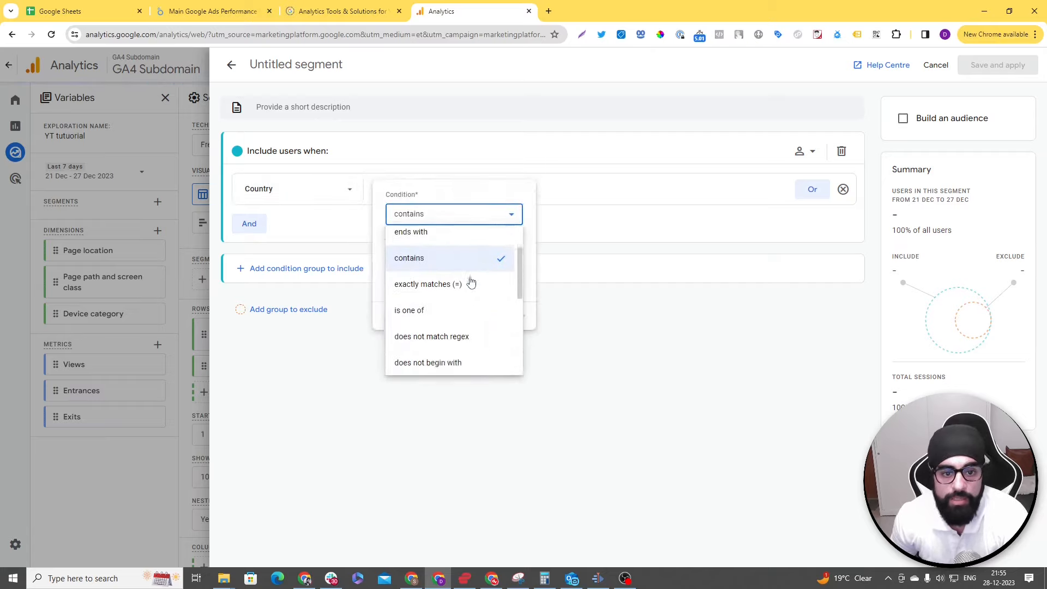
{"action": "scroll", "coordinate": [471, 282], "scroll_direction": "down", "scroll_amount": 2}
{"action": "left_click", "coordinate": [478, 311]}
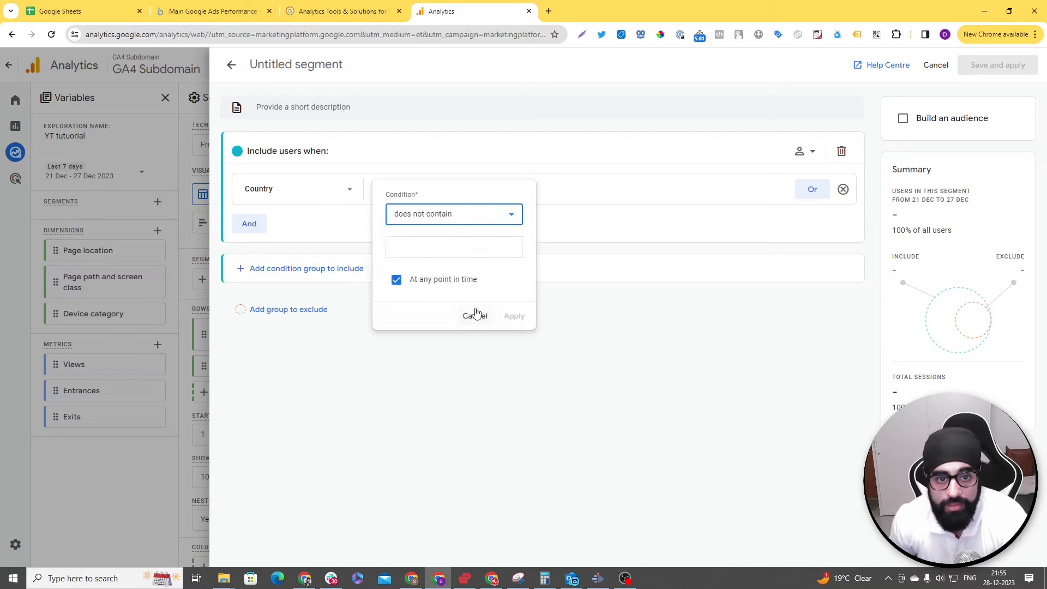
{"action": "left_click", "coordinate": [407, 246]}
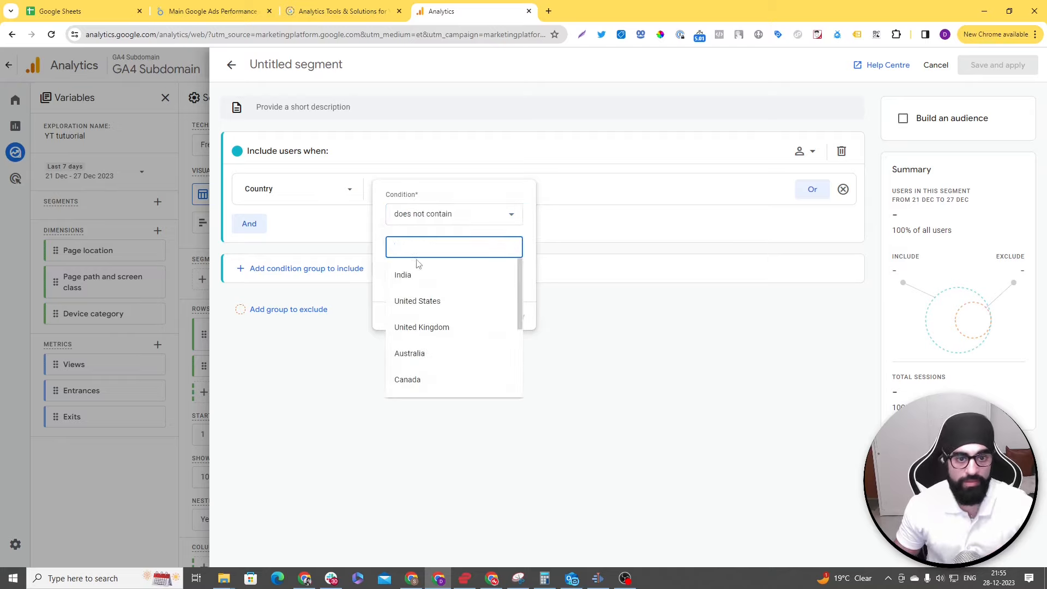
{"action": "left_click", "coordinate": [428, 273]}
{"action": "left_click", "coordinate": [513, 316]}
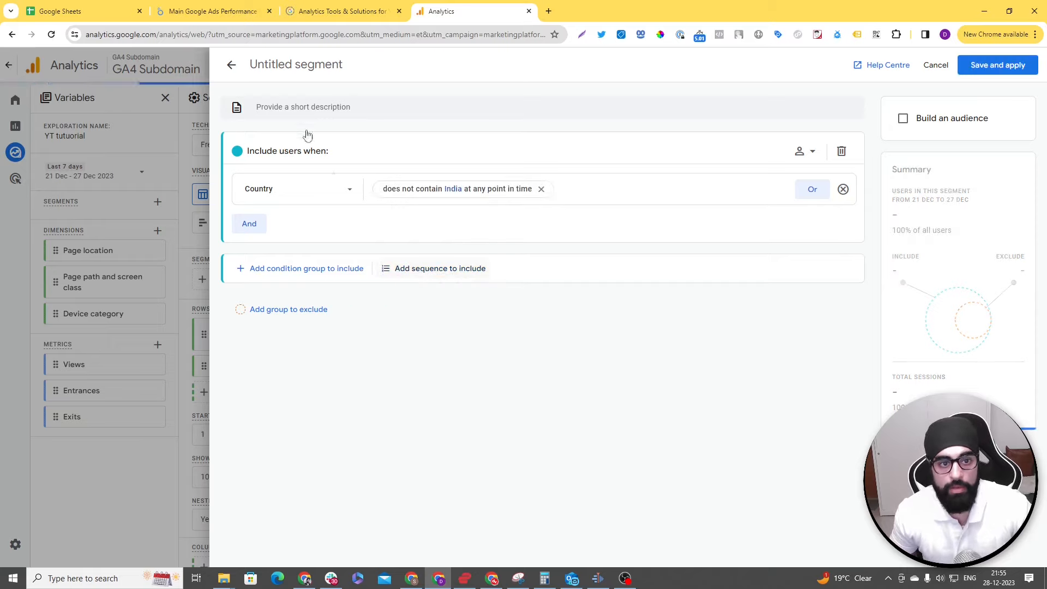
- Name the segment "International Users", then save and apply it to the exploration
{"action": "left_click", "coordinate": [273, 61]}
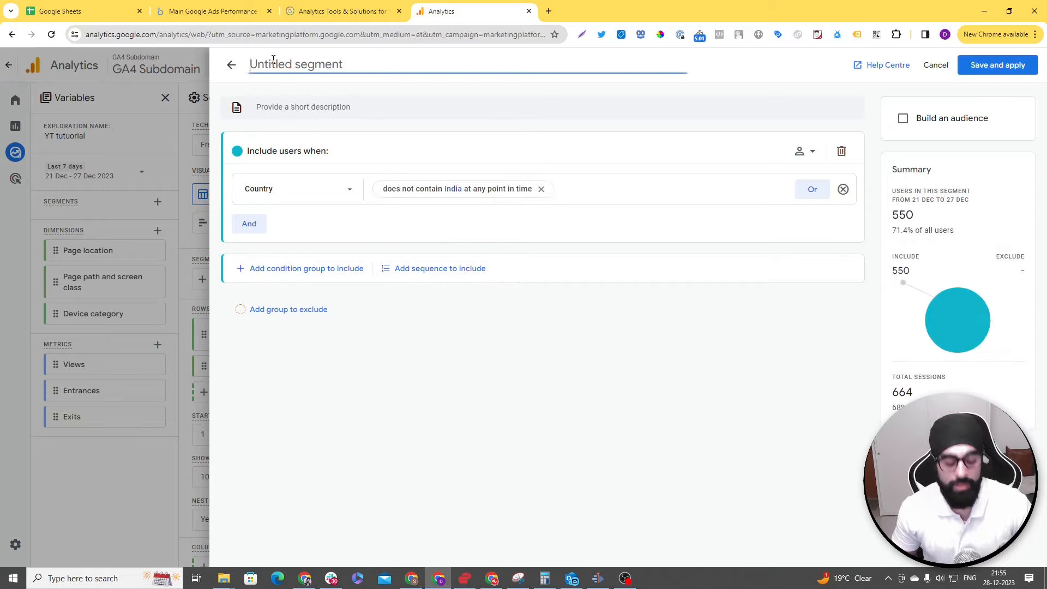
{"action": "type", "text": "Internati"}
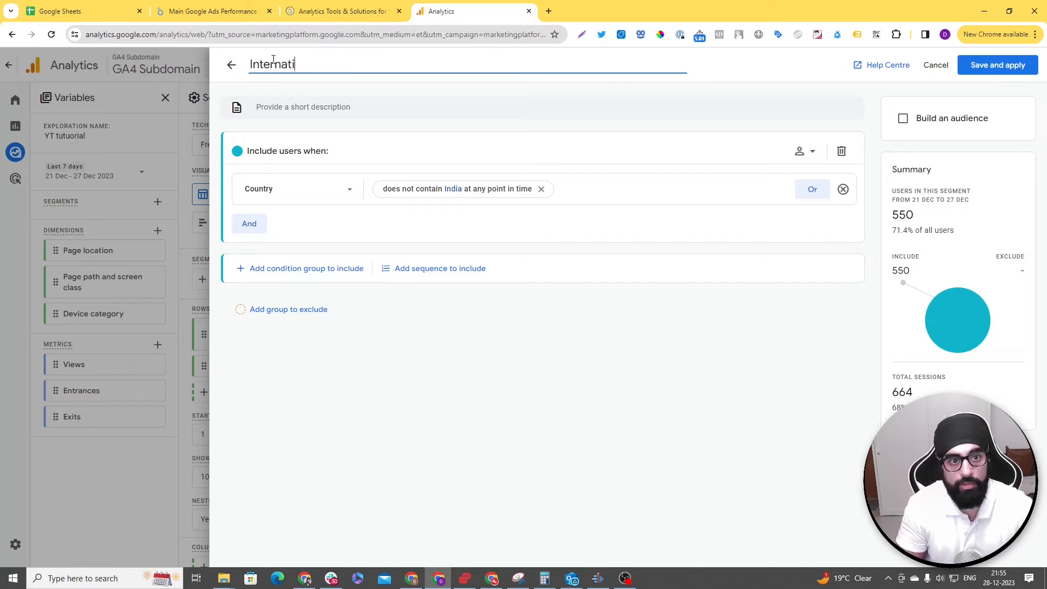
{"action": "type", "text": "oanl"}
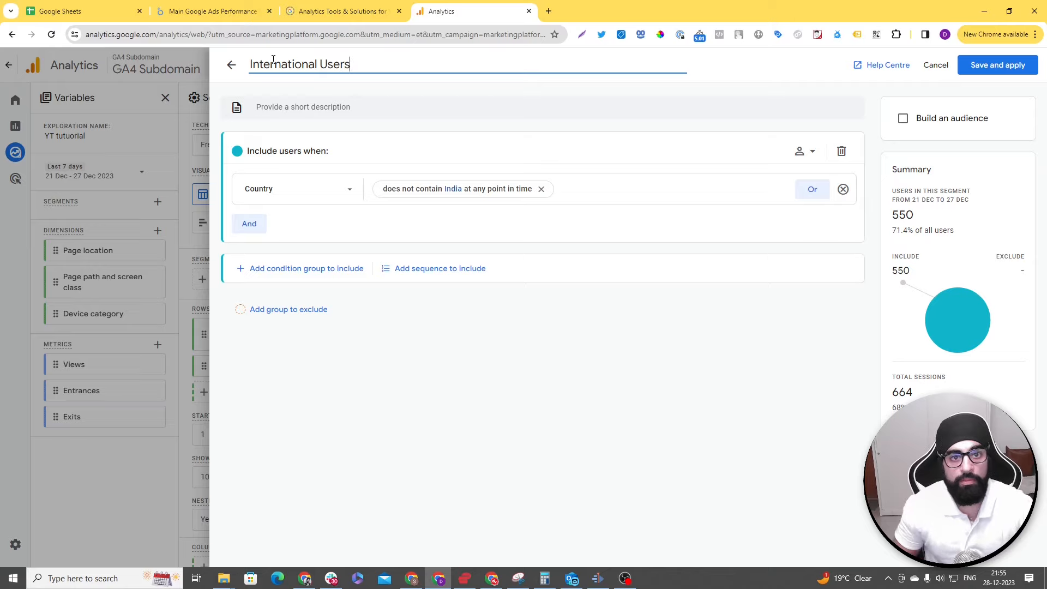
{"action": "left_click", "coordinate": [998, 65]}
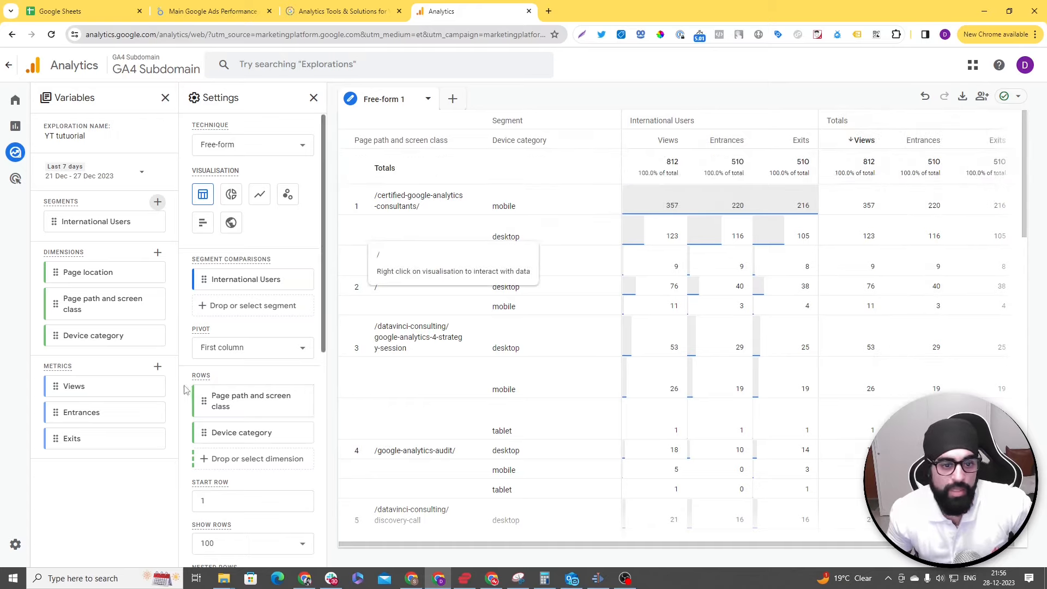
- Remove Page path and screen class from the table rows, leaving only Device category
{"action": "left_click", "coordinate": [304, 401]}
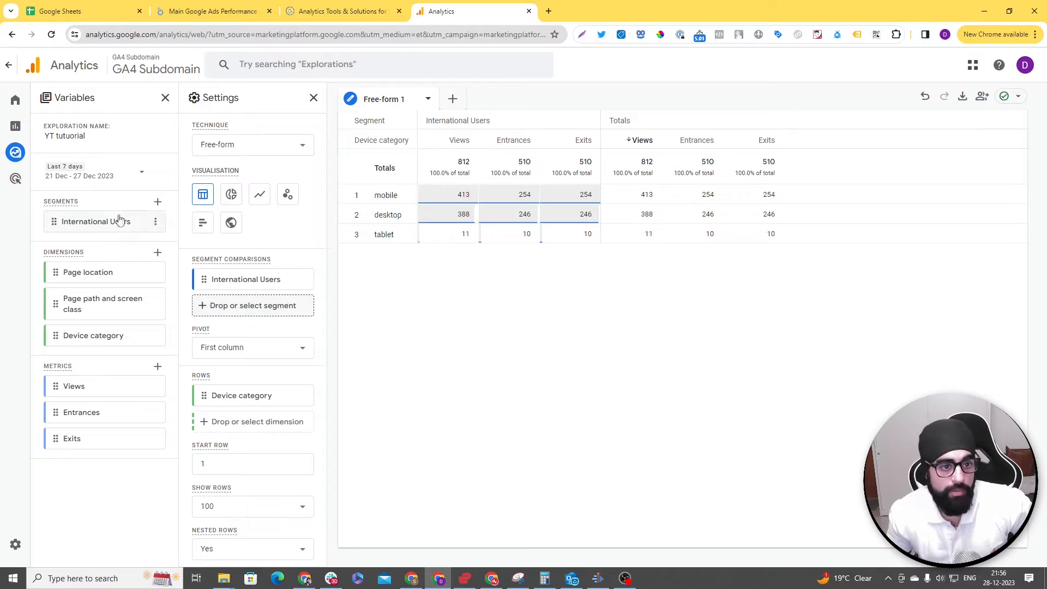
- Start another custom user segment with the Geography dimension Country as its include condition
{"action": "left_click", "coordinate": [158, 201]}
{"action": "left_click", "coordinate": [405, 187]}
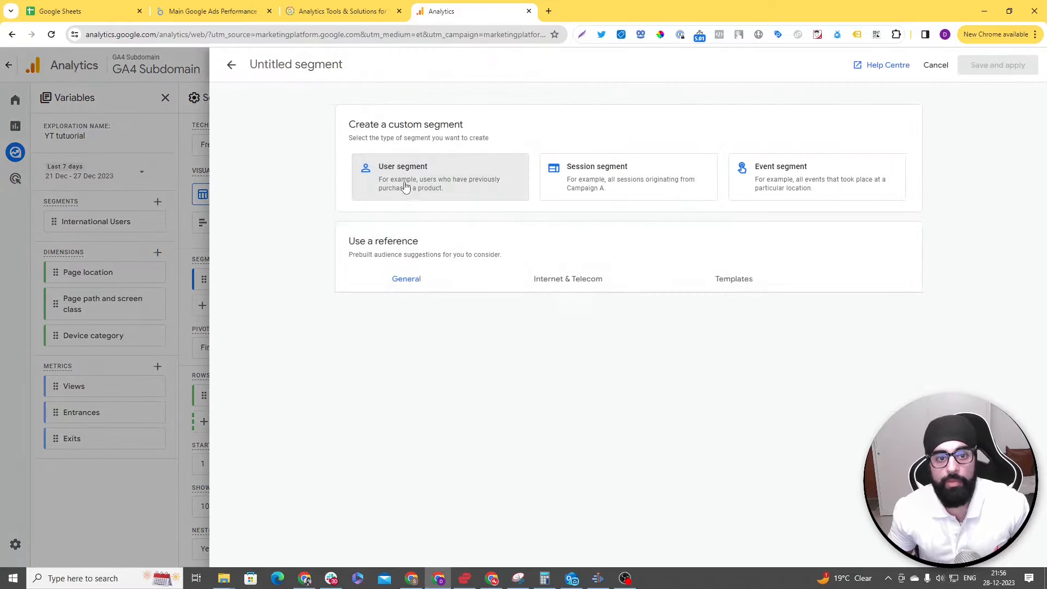
{"action": "left_click", "coordinate": [343, 195]}
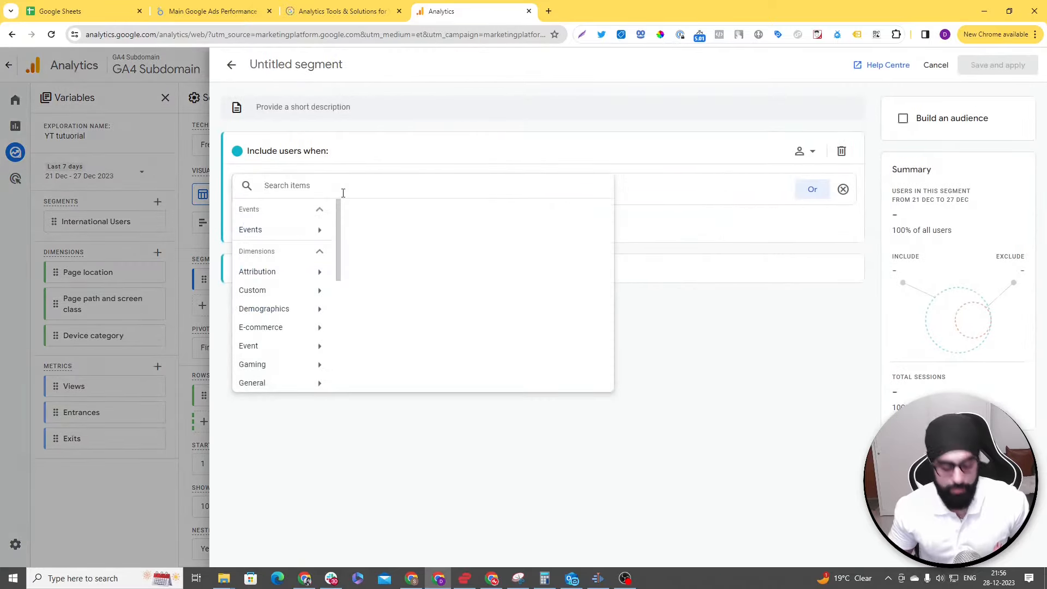
{"action": "type", "text": "country"}
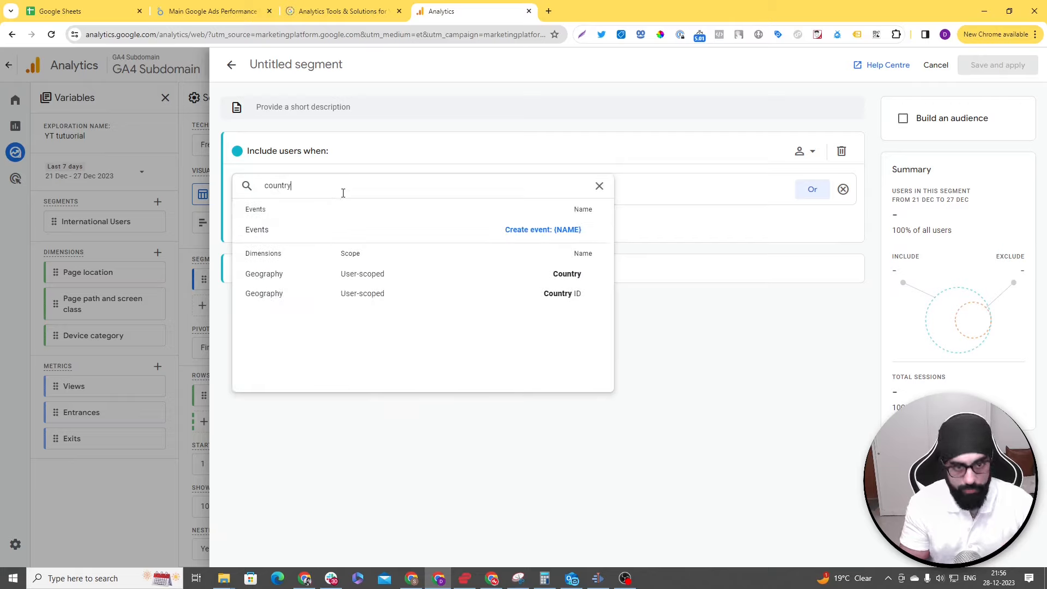
{"action": "left_click", "coordinate": [583, 275]}
{"action": "left_click", "coordinate": [433, 201]}
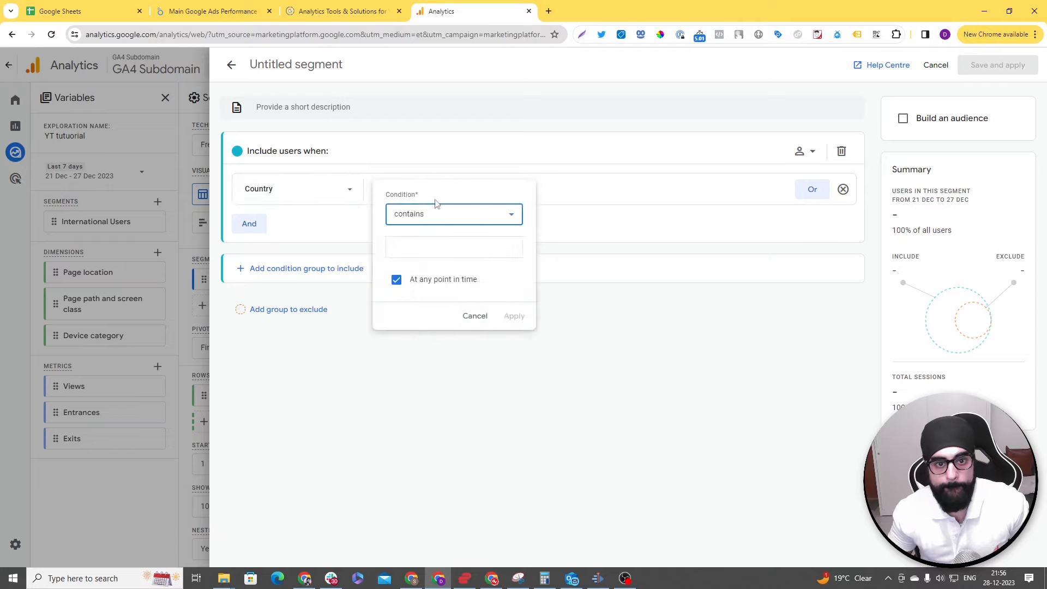
{"action": "left_click", "coordinate": [441, 246]}
{"action": "left_click", "coordinate": [431, 281]}
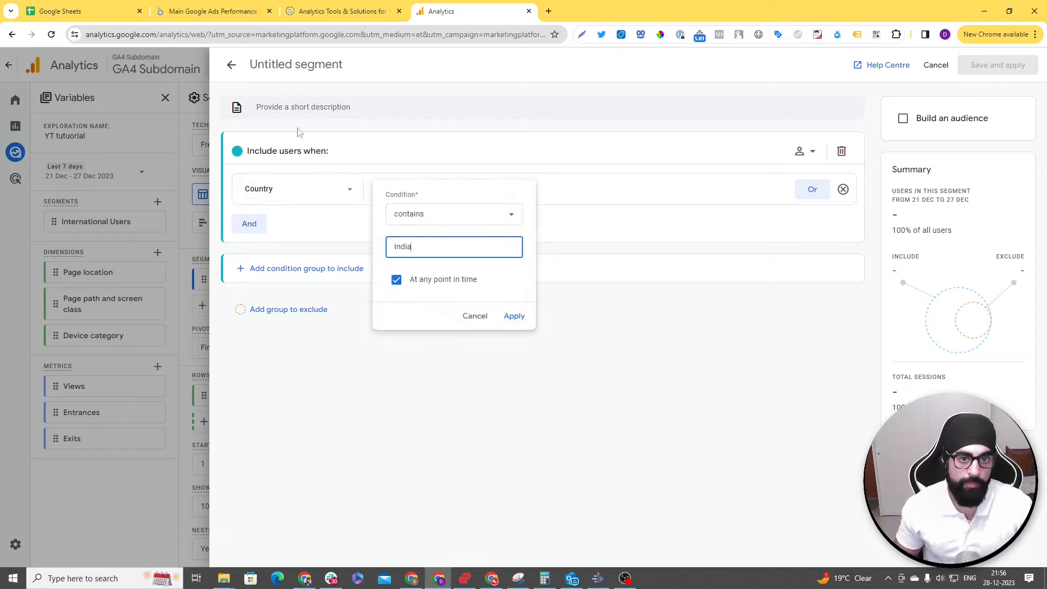
- Save and apply the segment as "Indian Users" with its Country filter set to contains India
{"action": "left_click", "coordinate": [271, 66]}
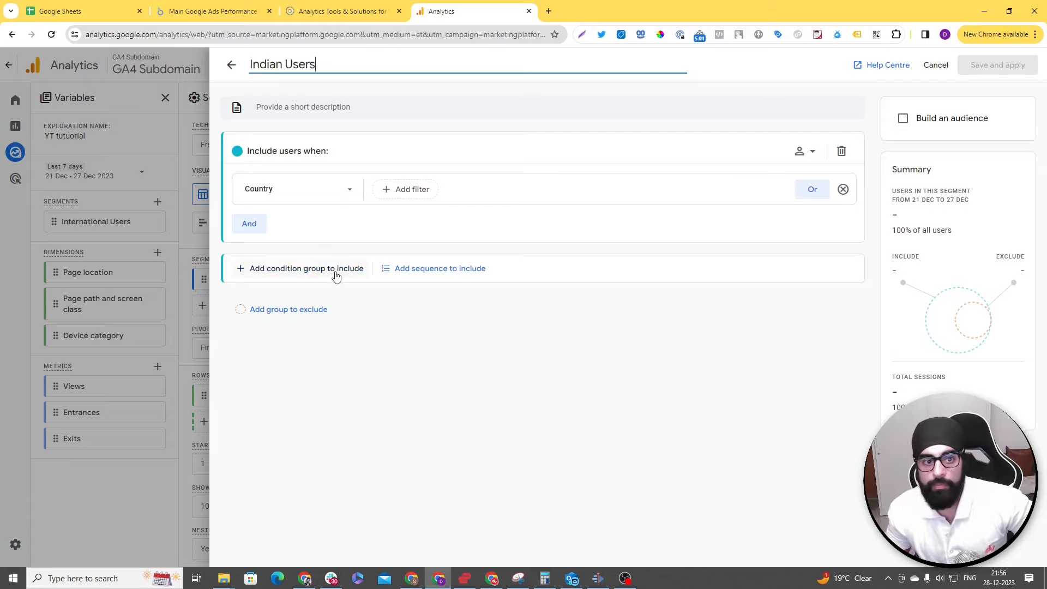
{"action": "left_click", "coordinate": [408, 191]}
{"action": "left_click", "coordinate": [421, 246]}
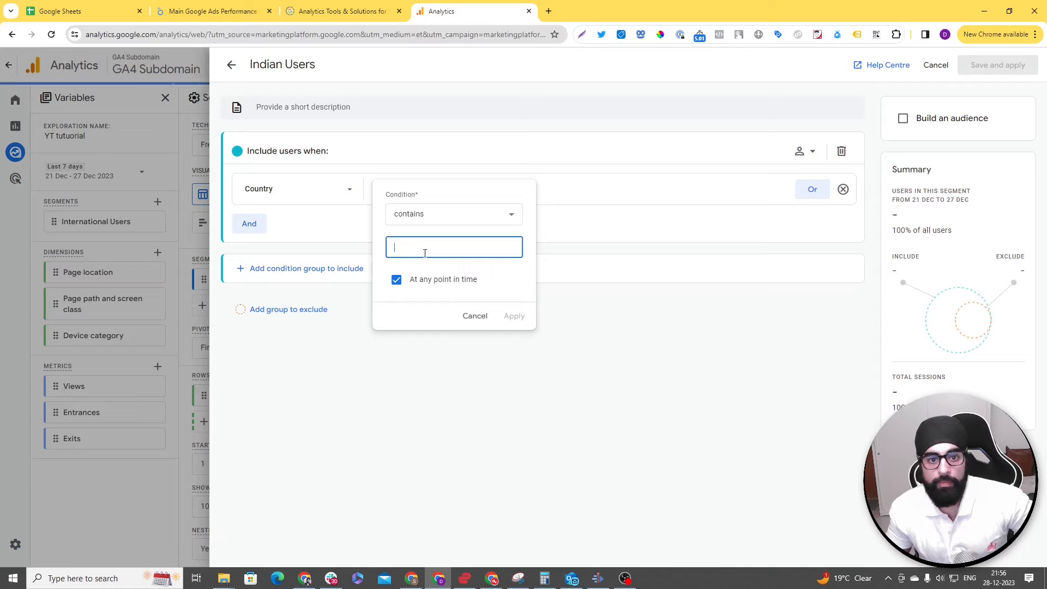
{"action": "left_click", "coordinate": [419, 274]}
{"action": "left_click", "coordinate": [511, 315]}
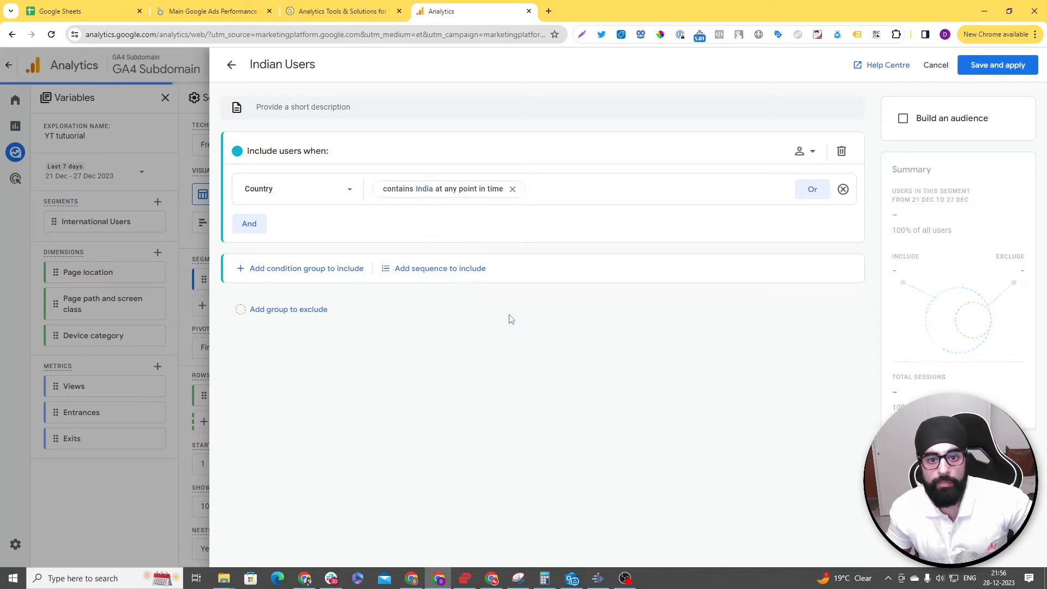
{"action": "left_click", "coordinate": [997, 65]}
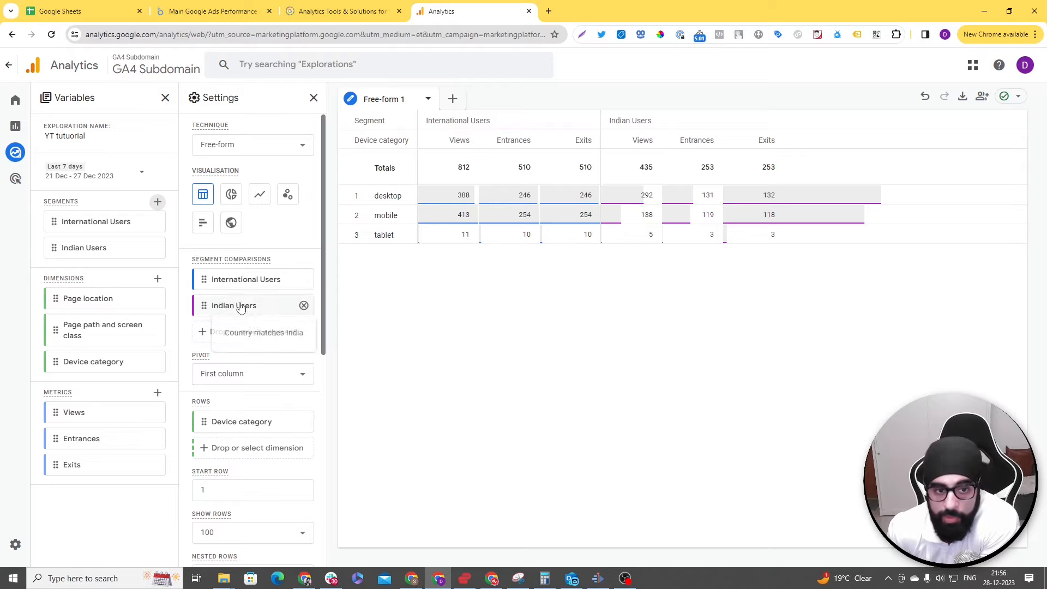
- Set the pivot of the segment comparison to First row
{"action": "left_click", "coordinate": [273, 376]}
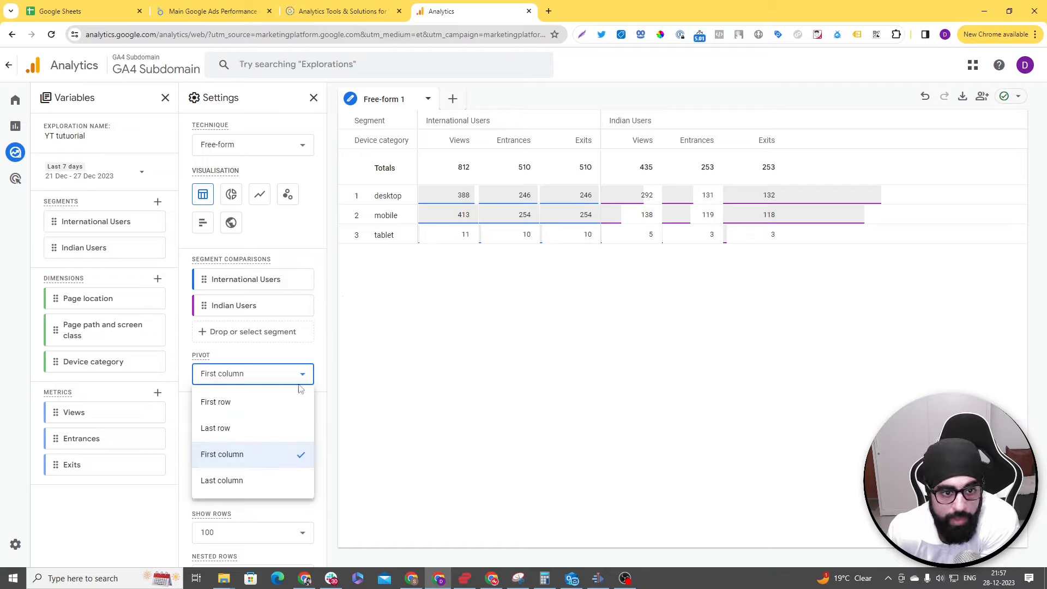
{"action": "left_click", "coordinate": [288, 402]}
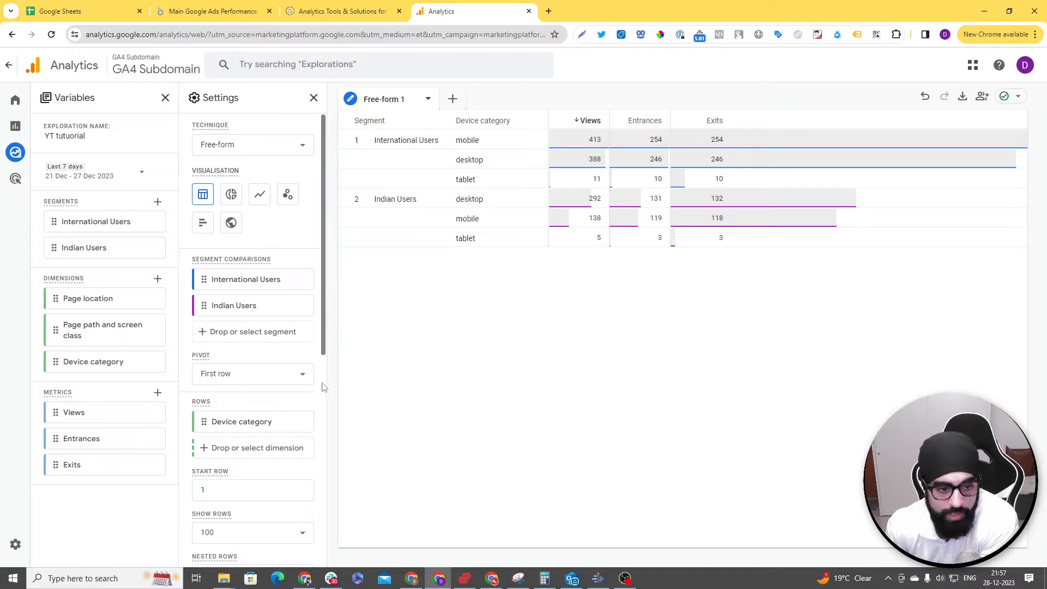
{"action": "scroll", "coordinate": [322, 388], "scroll_direction": "down", "scroll_amount": 2}
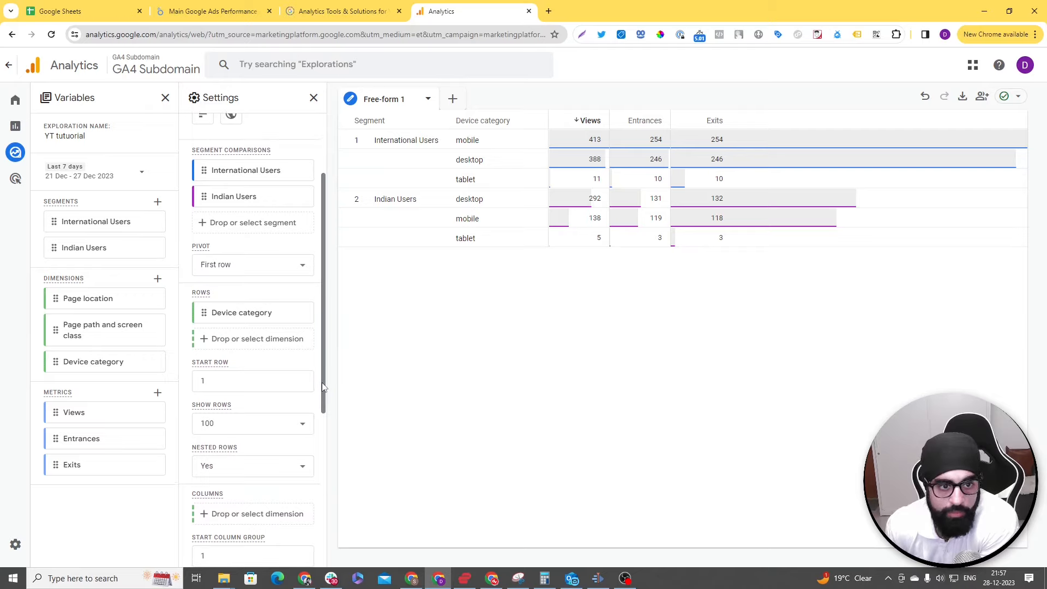
{"action": "scroll", "coordinate": [322, 388], "scroll_direction": "down", "scroll_amount": 3}
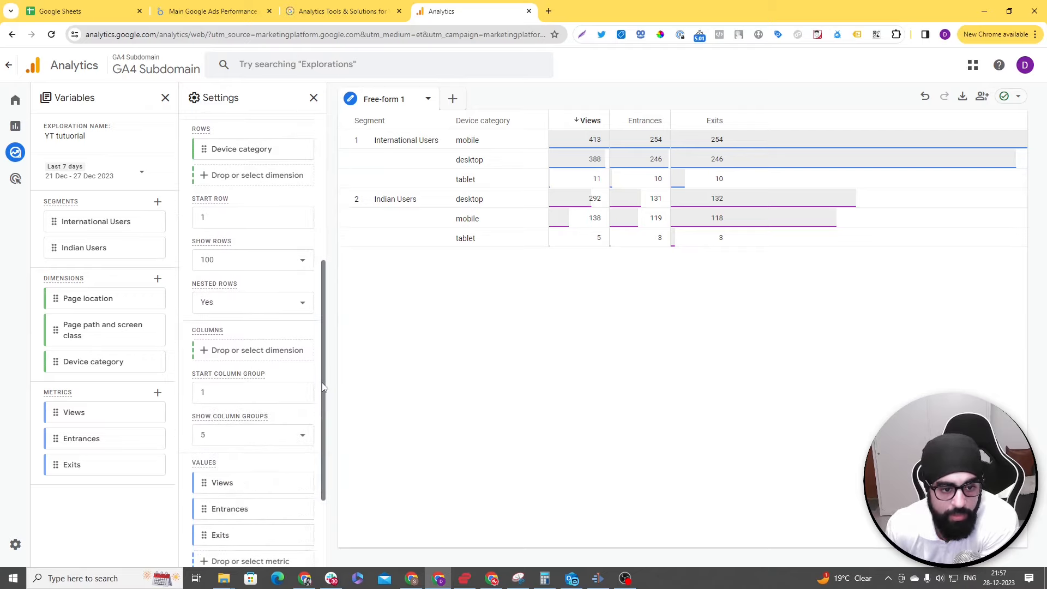
{"action": "scroll", "coordinate": [322, 387], "scroll_direction": "down", "scroll_amount": 2}
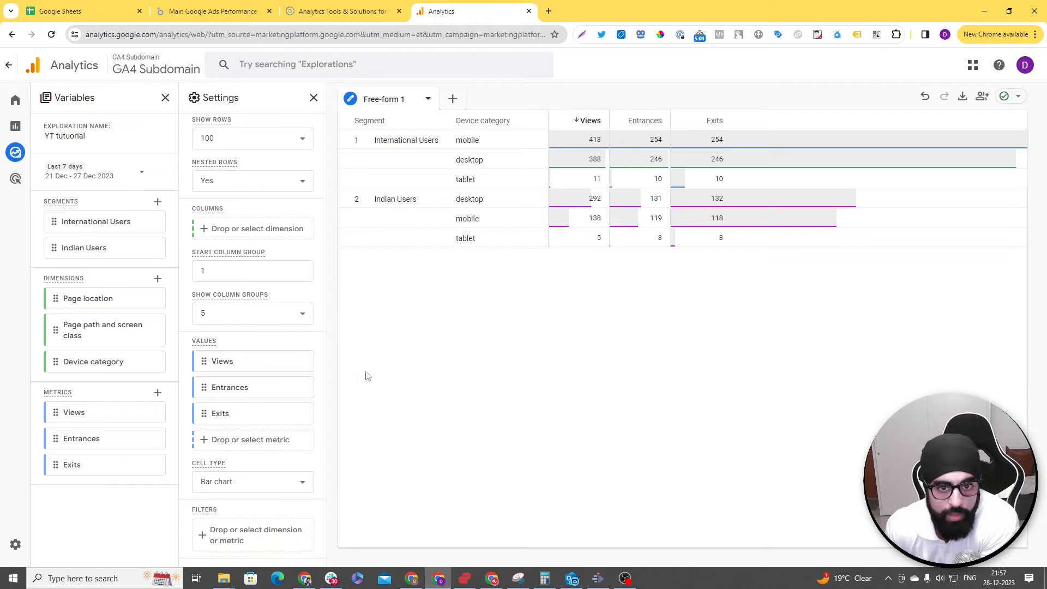
{"action": "scroll", "coordinate": [257, 448], "scroll_direction": "up", "scroll_amount": 7}
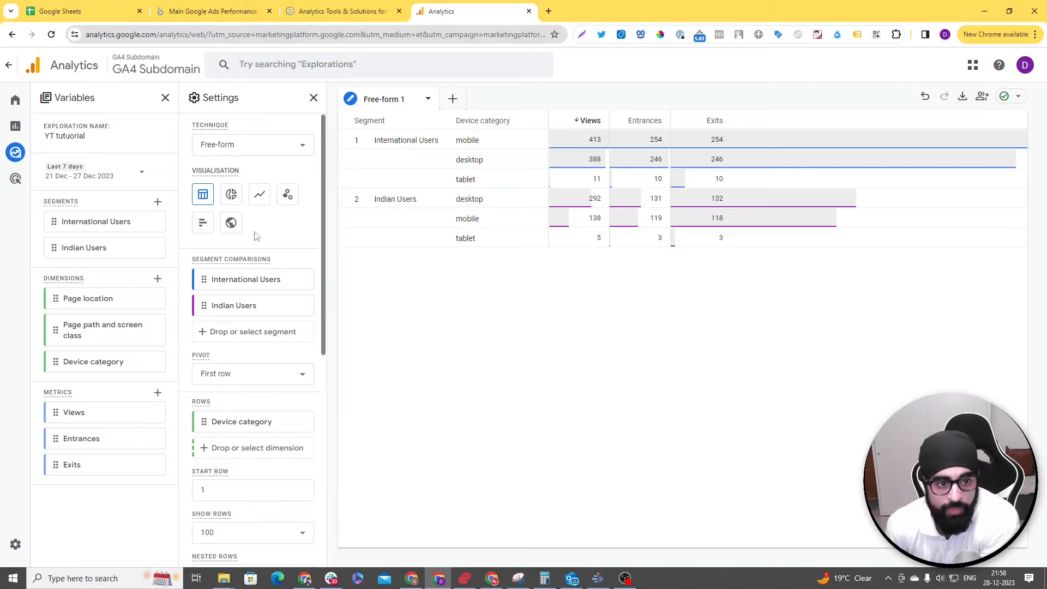
- Add a filter on the Device category dimension to the free-form table
{"action": "mouse_move", "coordinate": [232, 259]}
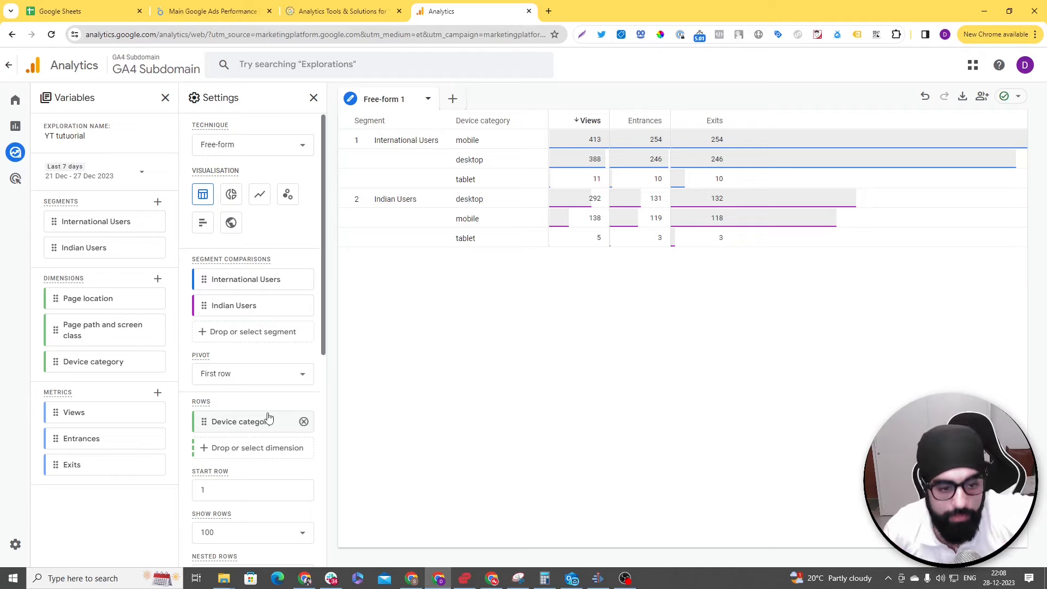
{"action": "scroll", "coordinate": [272, 410], "scroll_direction": "down", "scroll_amount": 4}
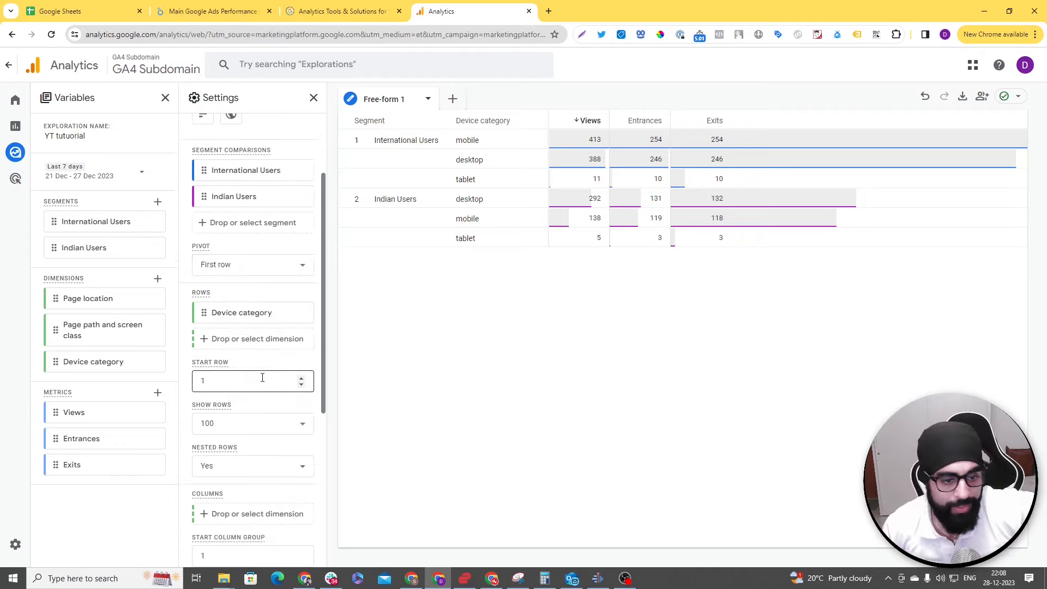
{"action": "scroll", "coordinate": [269, 453], "scroll_direction": "down", "scroll_amount": 3}
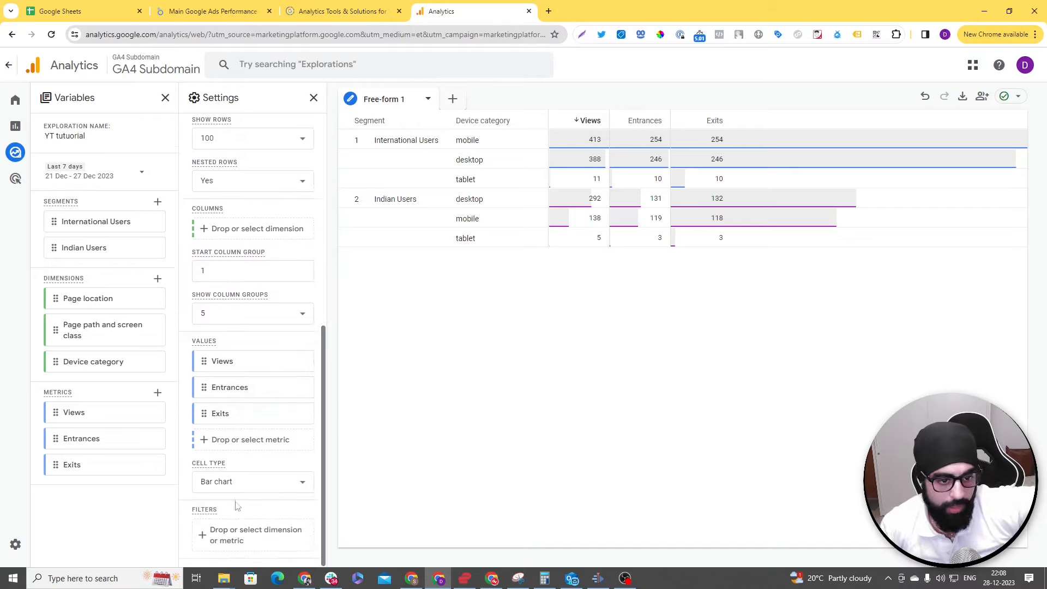
{"action": "left_click", "coordinate": [214, 534]}
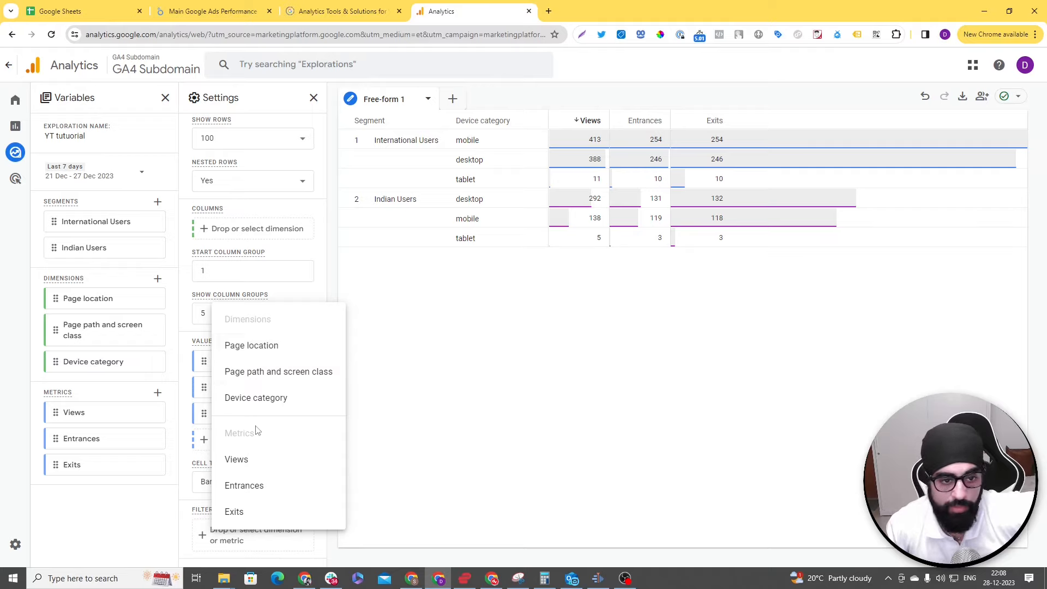
{"action": "left_click", "coordinate": [268, 403]}
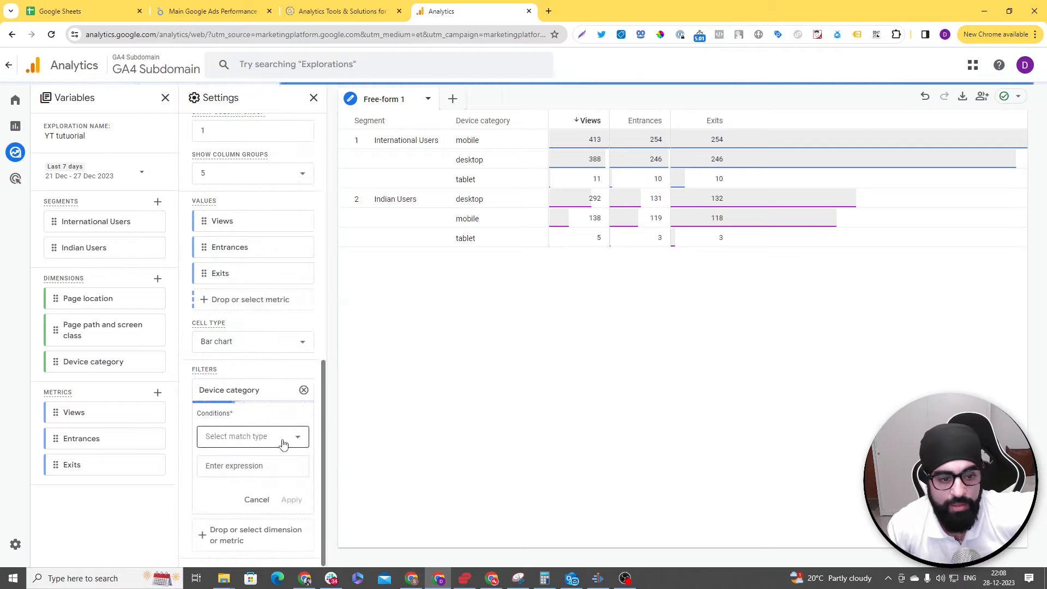
- Set the Device category filter to exactly matches desktop and apply it
{"action": "left_click", "coordinate": [281, 441]}
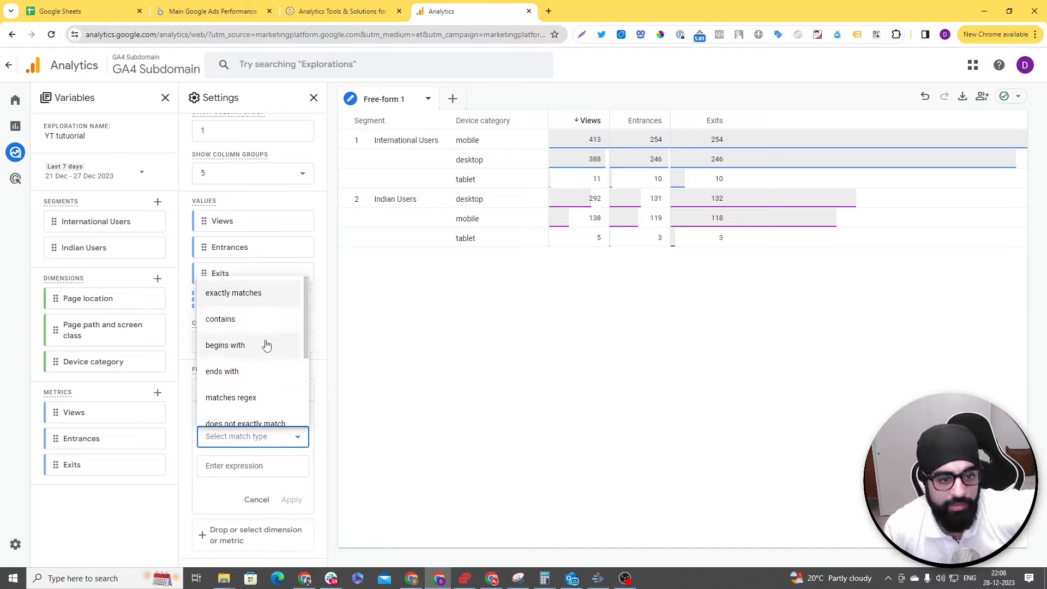
{"action": "scroll", "coordinate": [264, 366], "scroll_direction": "down", "scroll_amount": 2}
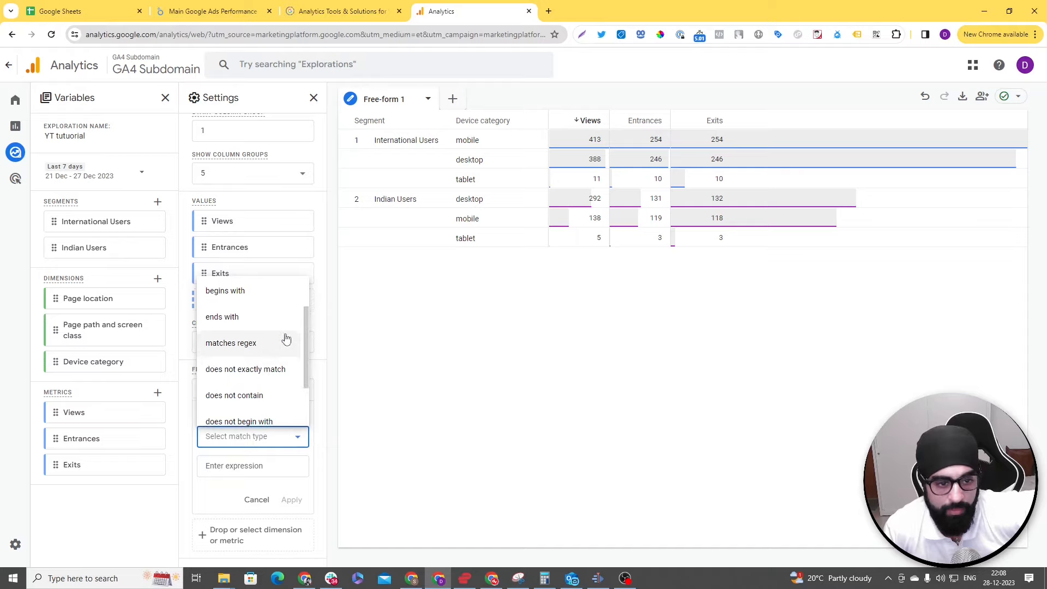
{"action": "scroll", "coordinate": [278, 363], "scroll_direction": "down", "scroll_amount": 2}
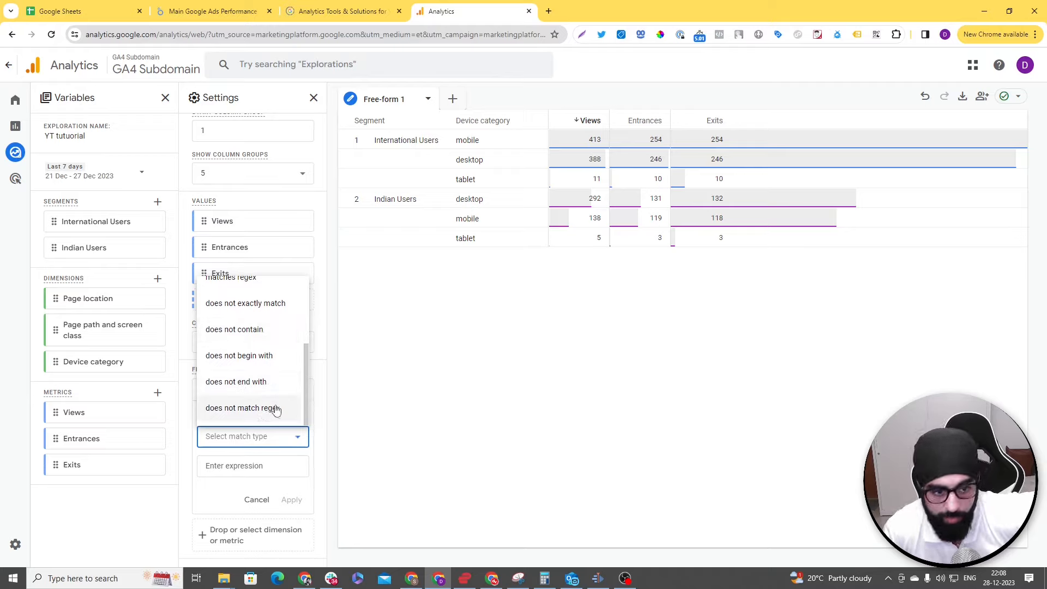
{"action": "scroll", "coordinate": [299, 382], "scroll_direction": "up", "scroll_amount": 2}
{"action": "scroll", "coordinate": [299, 376], "scroll_direction": "up", "scroll_amount": 2}
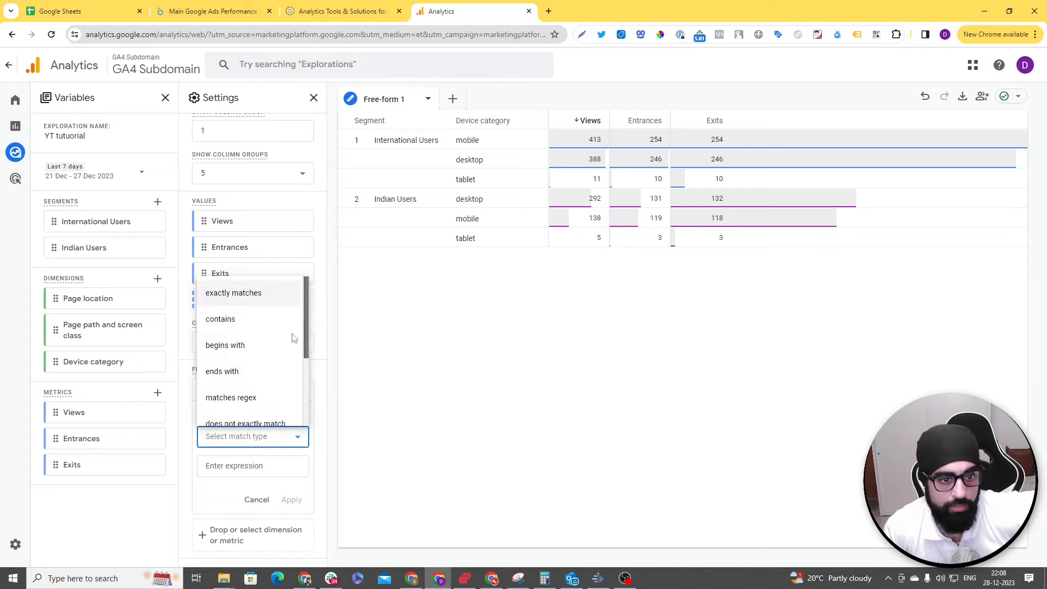
{"action": "left_click", "coordinate": [257, 301]}
{"action": "left_click", "coordinate": [262, 465]}
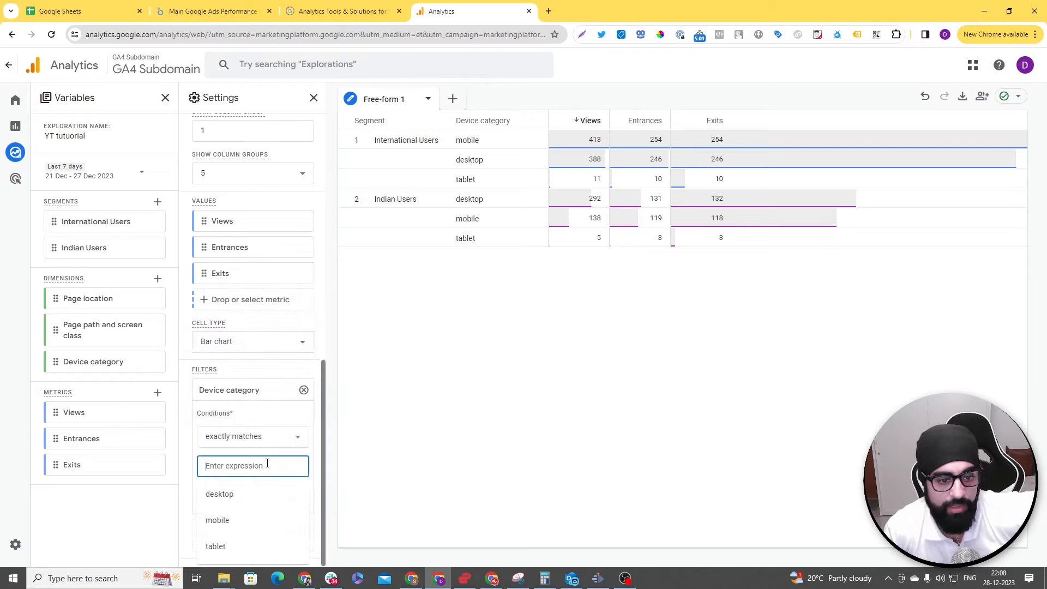
{"action": "left_click", "coordinate": [257, 493]}
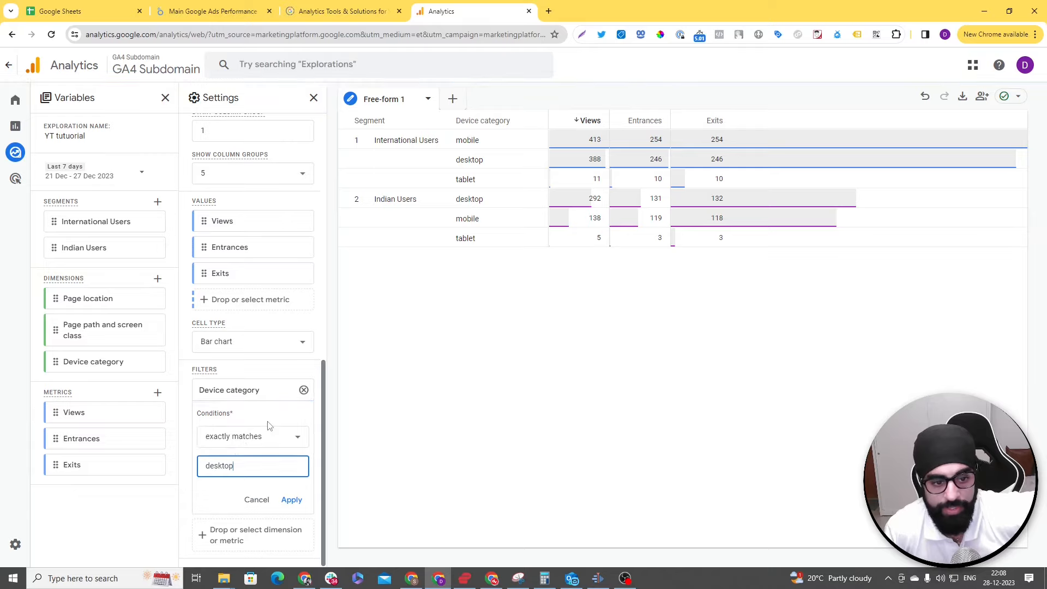
{"action": "left_click", "coordinate": [291, 500]}
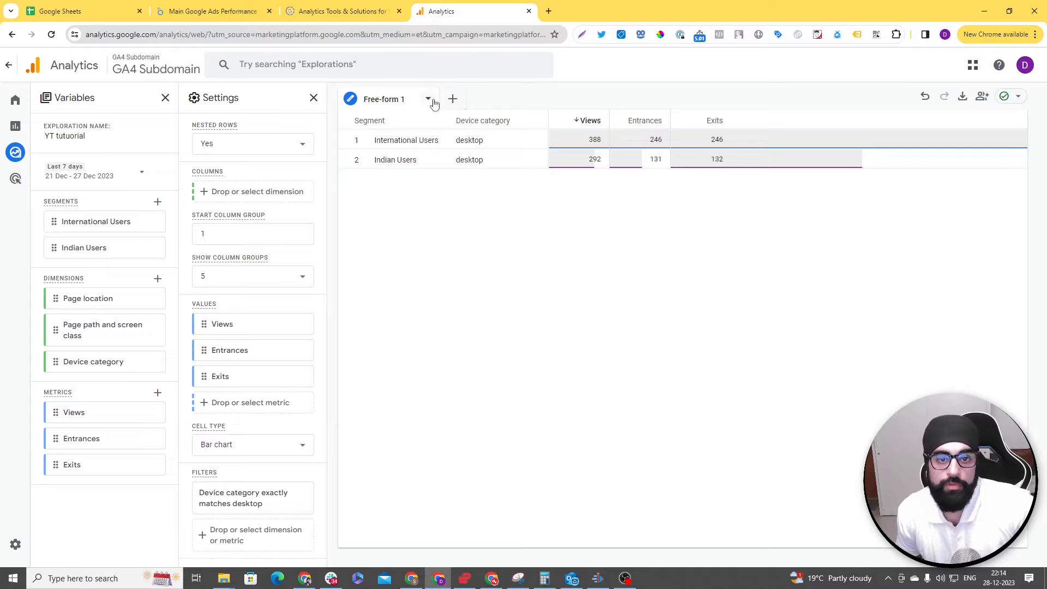
- Duplicate the Free-form 1 report within the exploration
{"action": "left_click", "coordinate": [452, 100]}
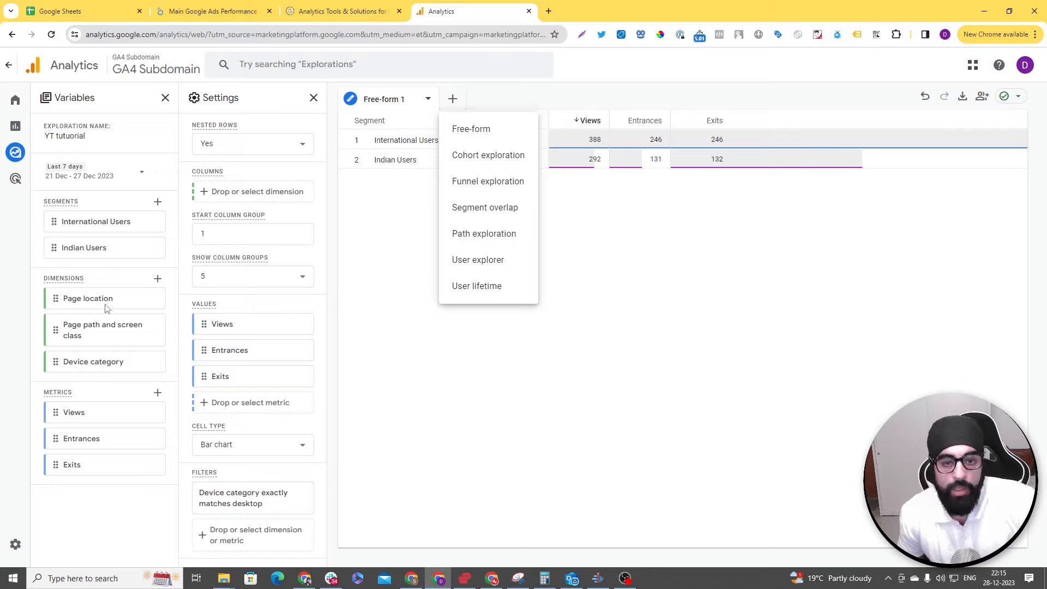
{"action": "left_click", "coordinate": [428, 99]}
{"action": "left_click", "coordinate": [428, 99]}
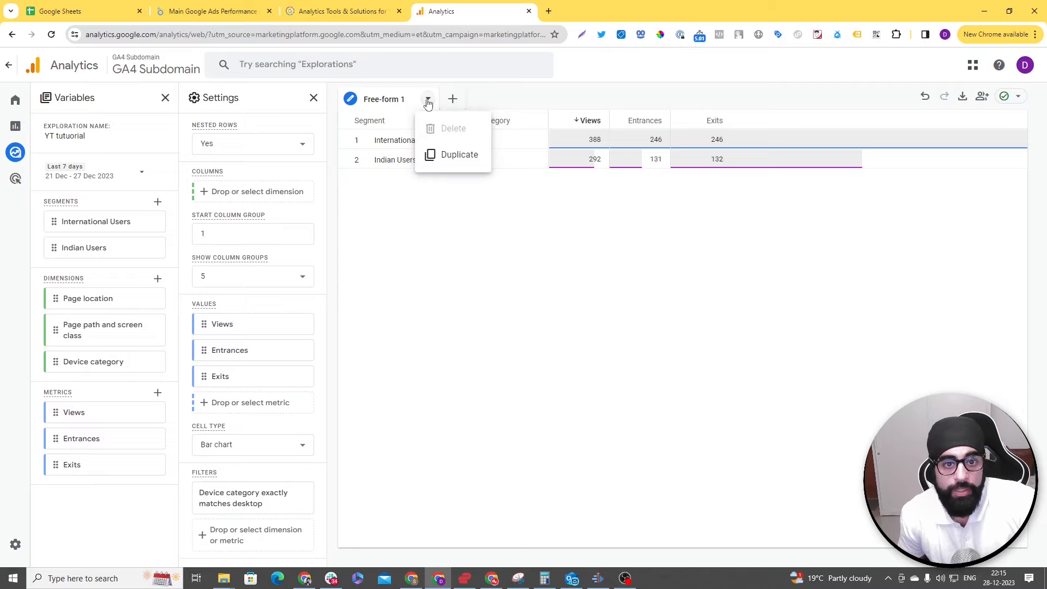
{"action": "left_click", "coordinate": [457, 154]}
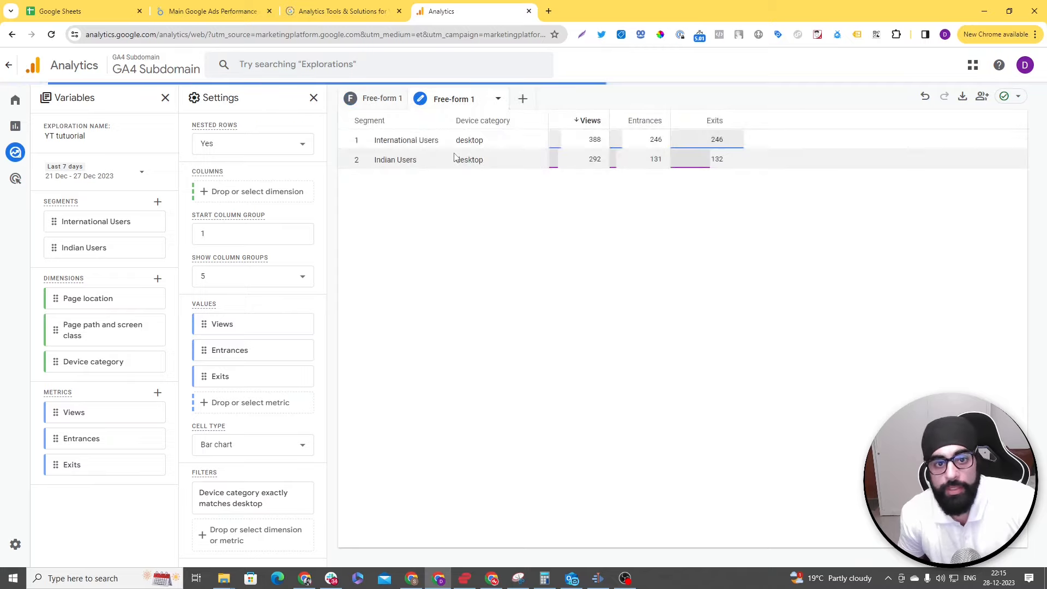
- Rename the original Free-form 1 report as "Desktop Report"
{"action": "double_click", "coordinate": [413, 99]}
{"action": "left_click", "coordinate": [452, 103]}
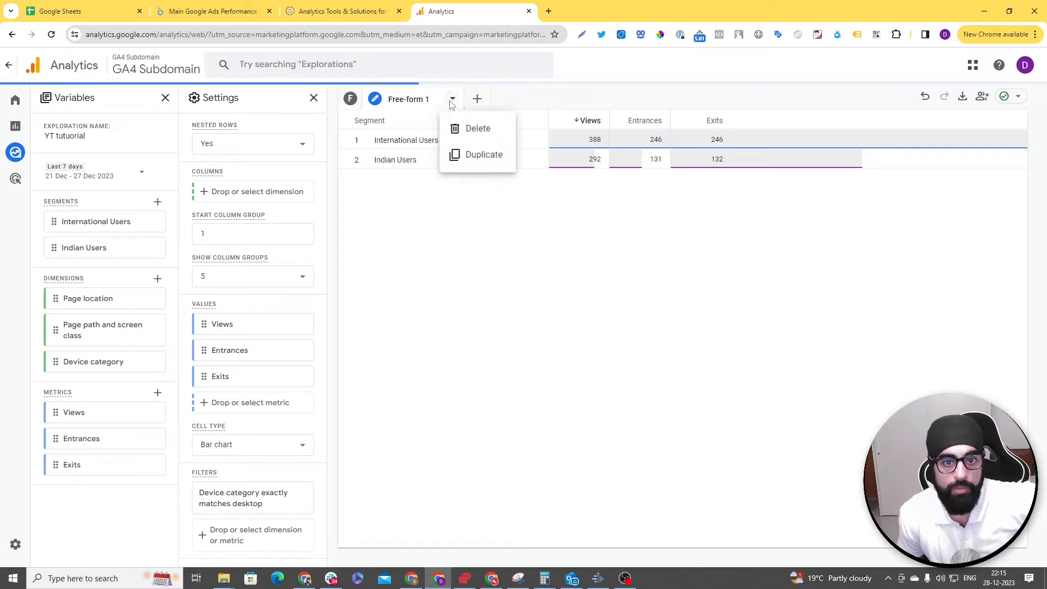
{"action": "left_click", "coordinate": [406, 103]}
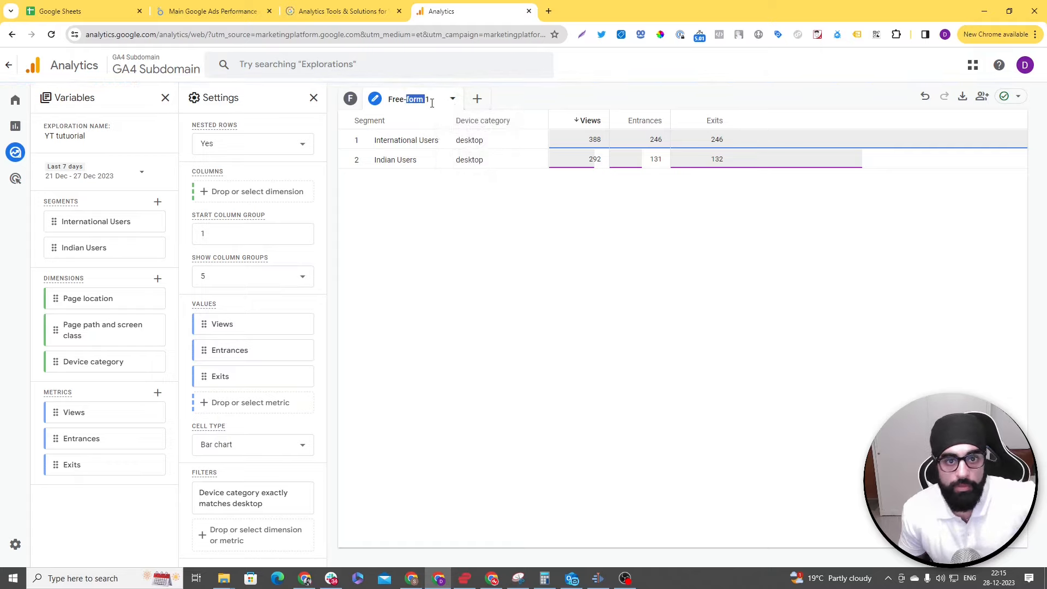
{"action": "left_click", "coordinate": [425, 101]}
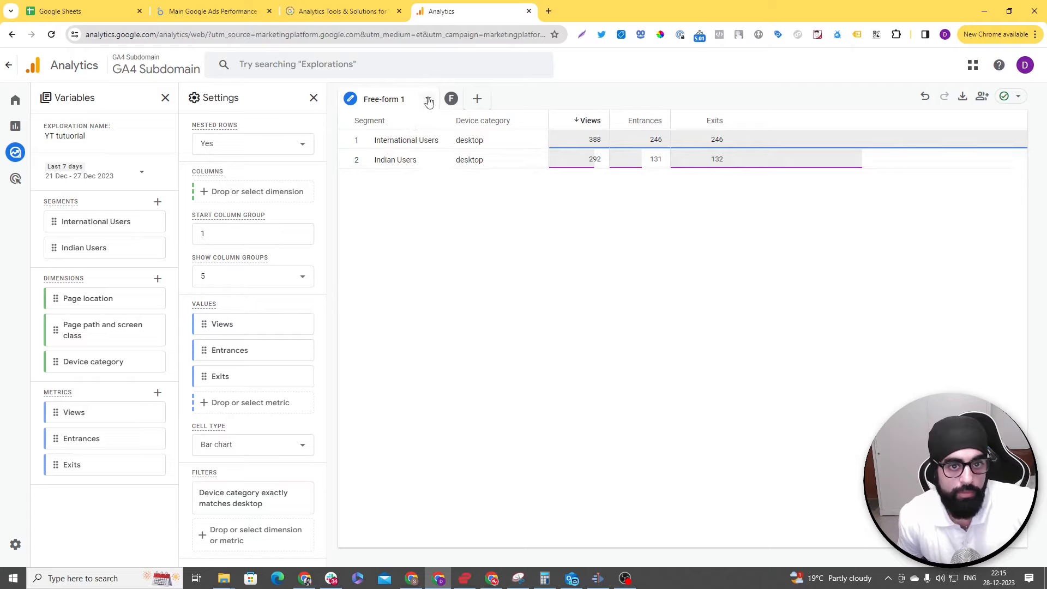
{"action": "left_click", "coordinate": [369, 102]}
{"action": "type", "text": "Desktop Report"}
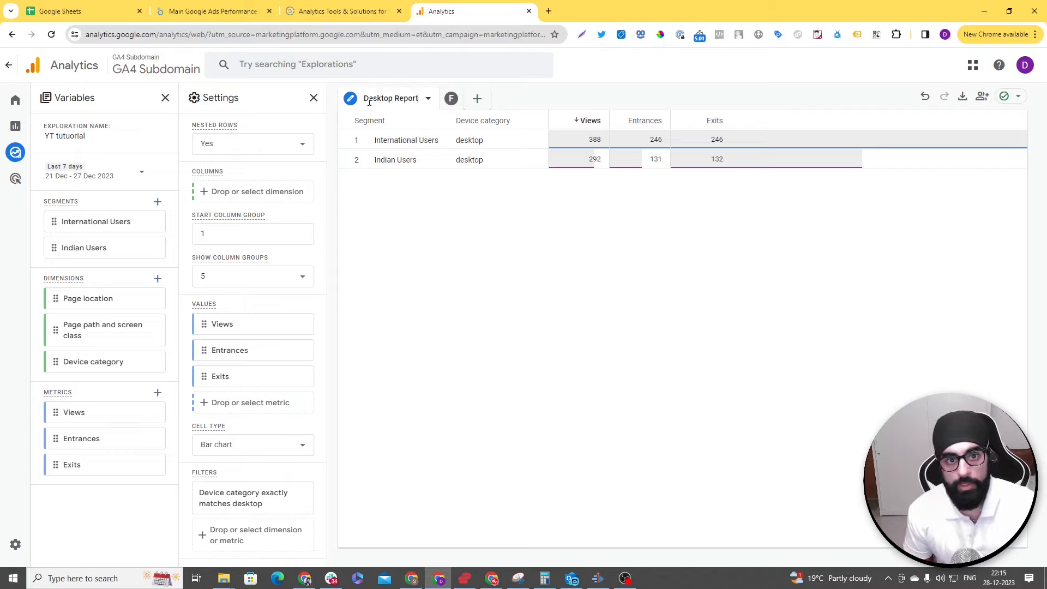
- Open the duplicated Free-form 1 report and set its Device category filter to exactly matches mobile
{"action": "left_click", "coordinate": [478, 98]}
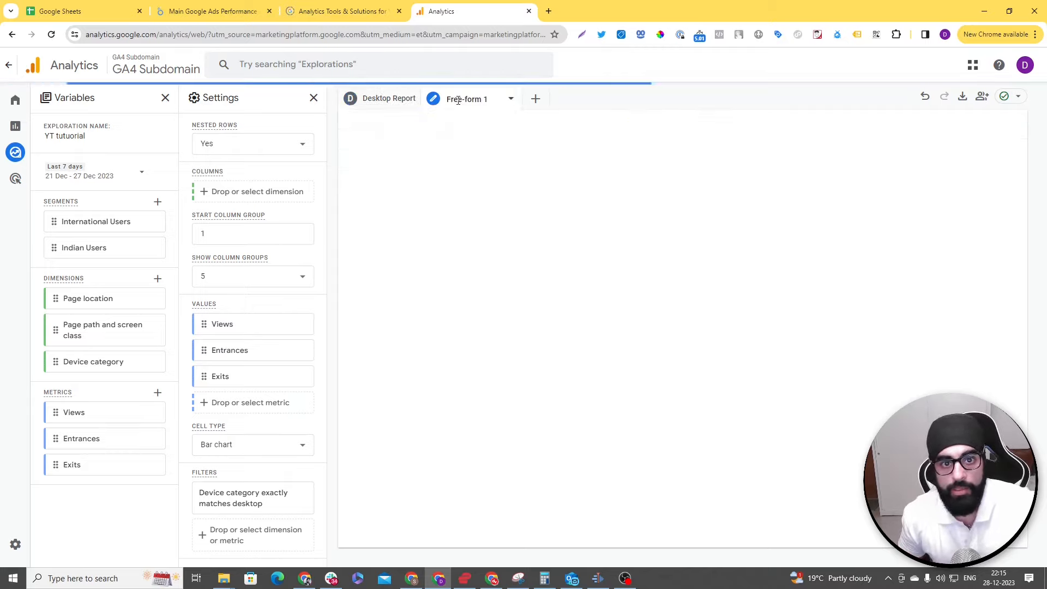
{"action": "left_click", "coordinate": [271, 497]}
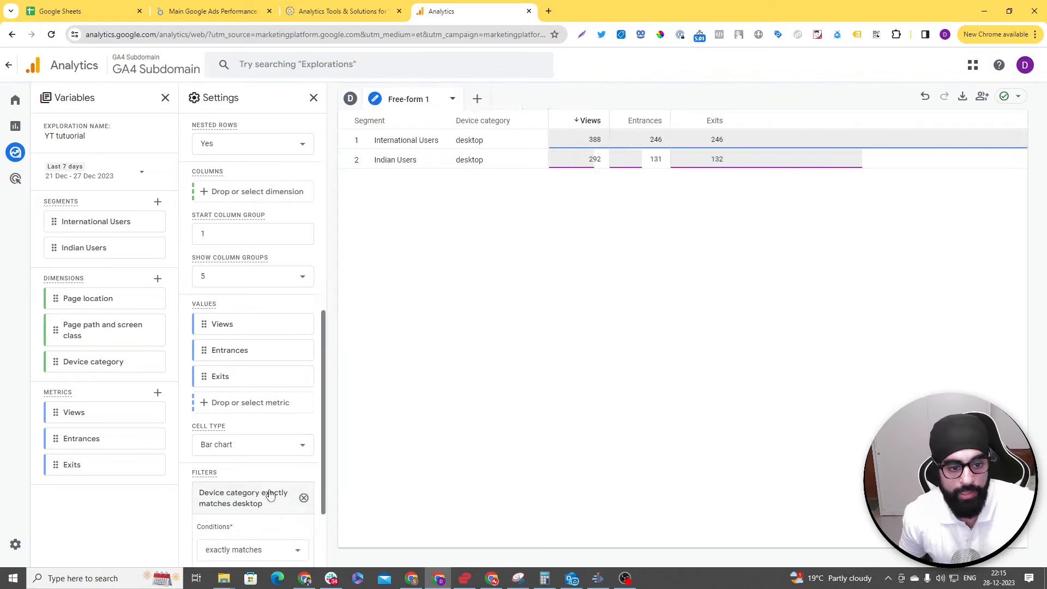
{"action": "scroll", "coordinate": [271, 507], "scroll_direction": "down", "scroll_amount": 2}
{"action": "left_click", "coordinate": [252, 468]}
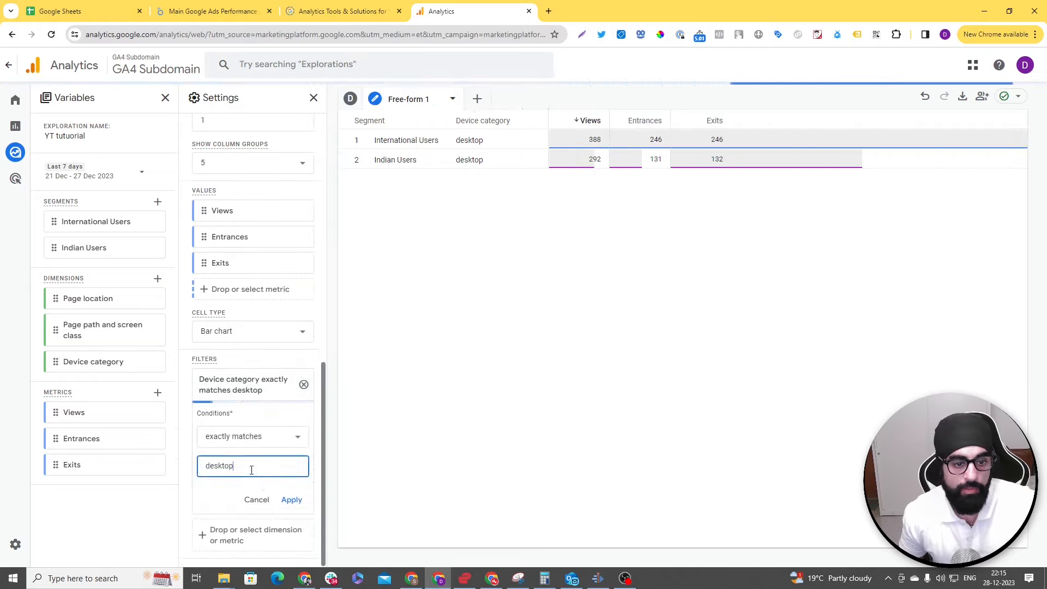
{"action": "key", "text": "BackSpace"}
{"action": "key", "text": "BackSpace"}
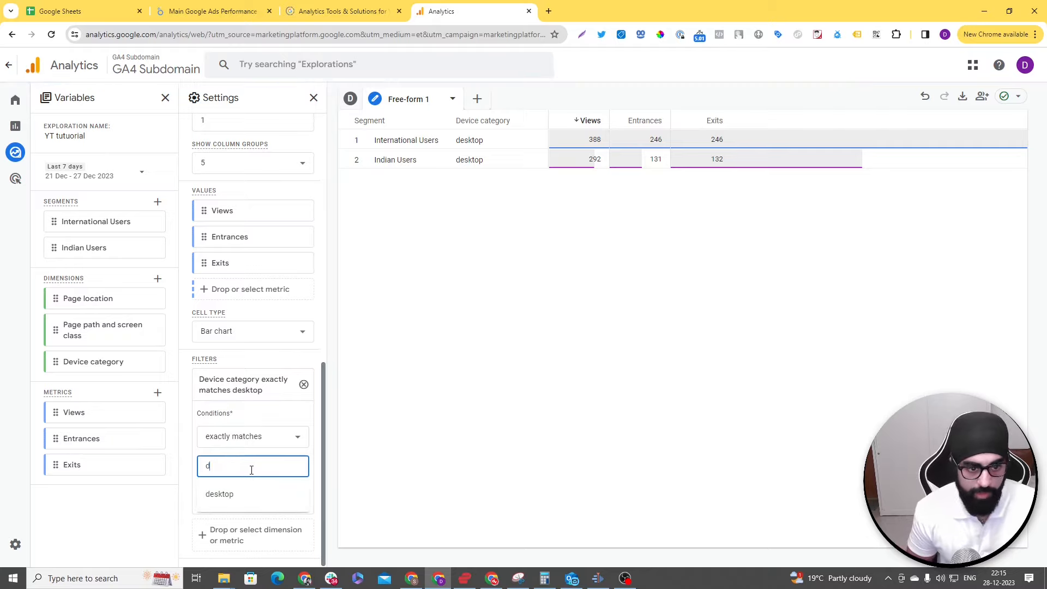
{"action": "key", "text": "BackSpace"}
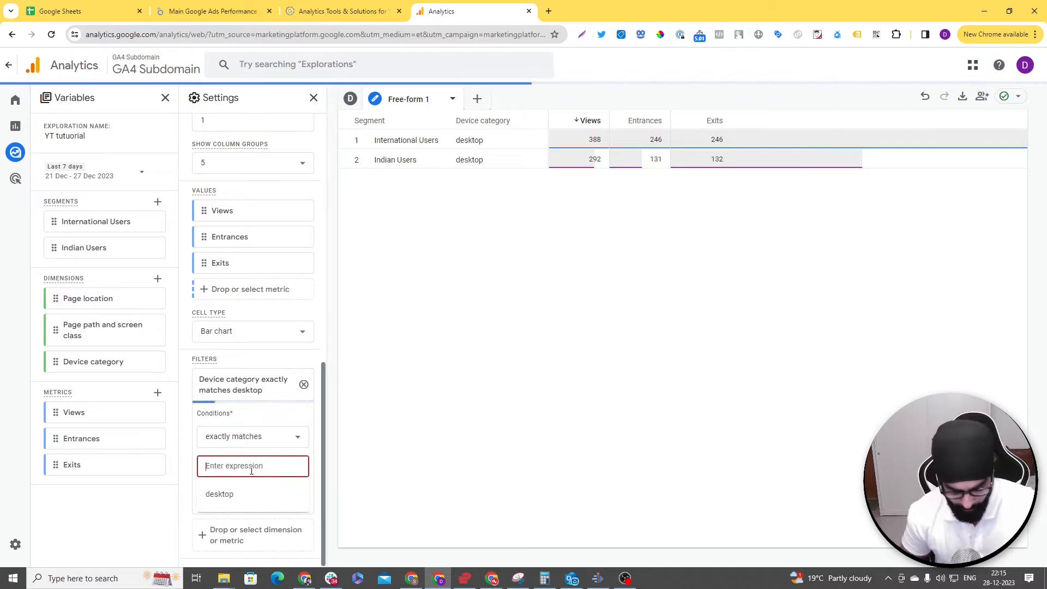
{"action": "type", "text": "mobil"}
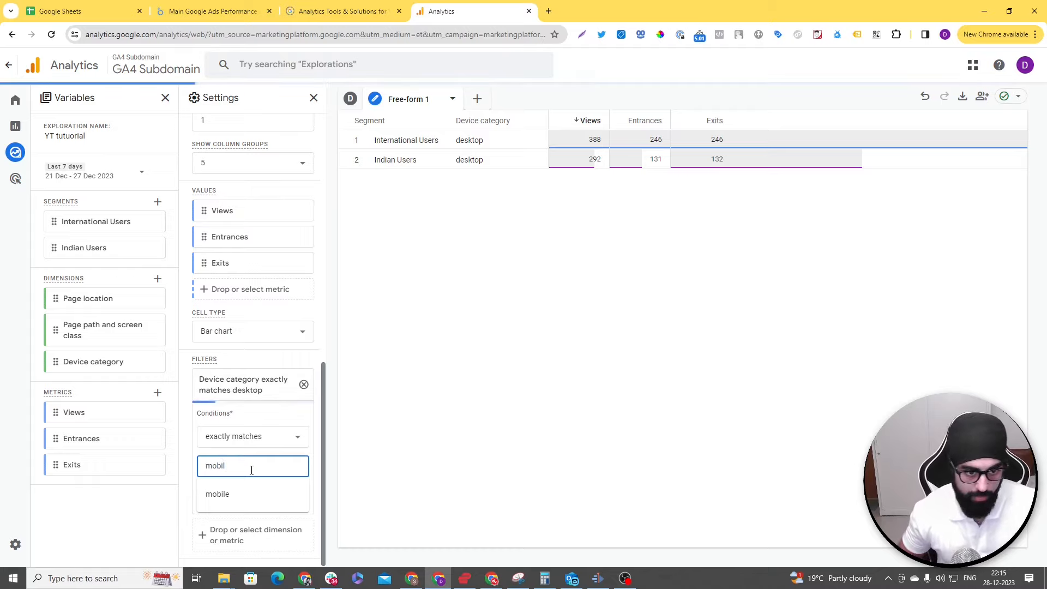
{"action": "left_click", "coordinate": [243, 493]}
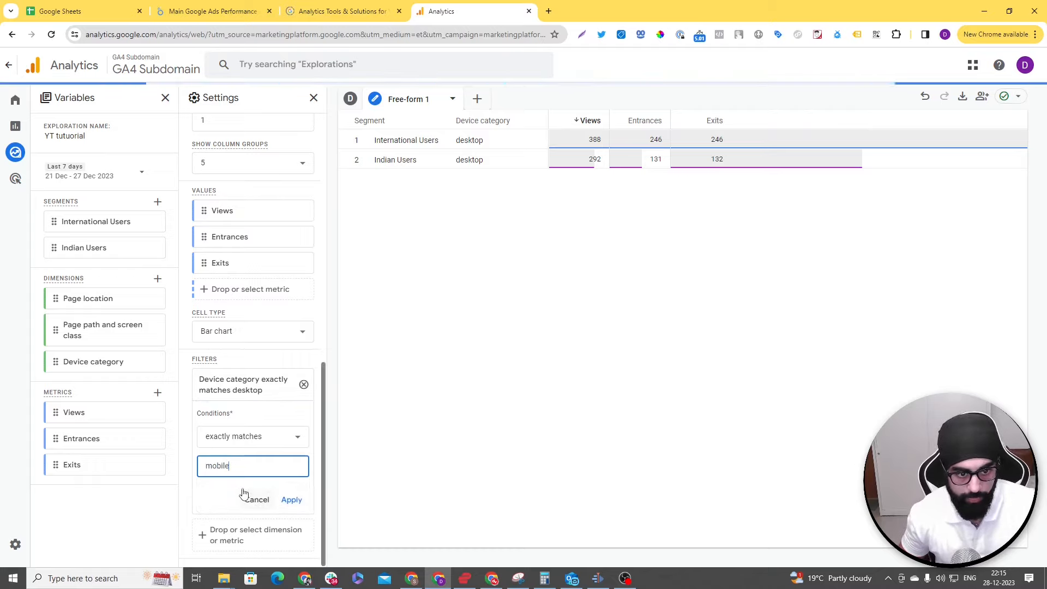
{"action": "left_click", "coordinate": [293, 500]}
- Rename the duplicated Free-form 1 report as "mobile" and compare it with the Desktop Report
{"action": "left_click", "coordinate": [414, 97]}
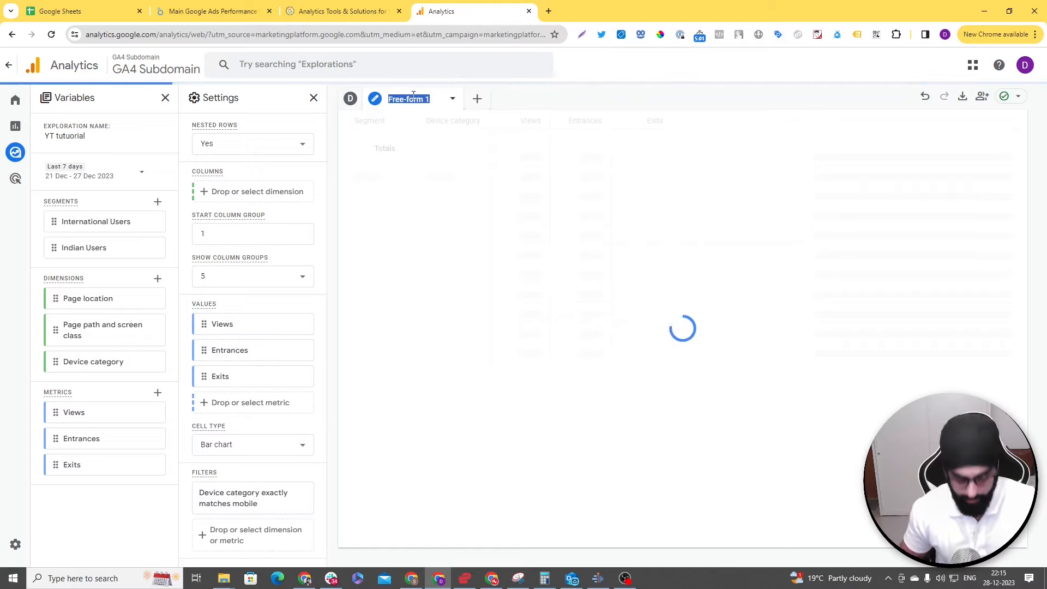
{"action": "type", "text": "mobile"}
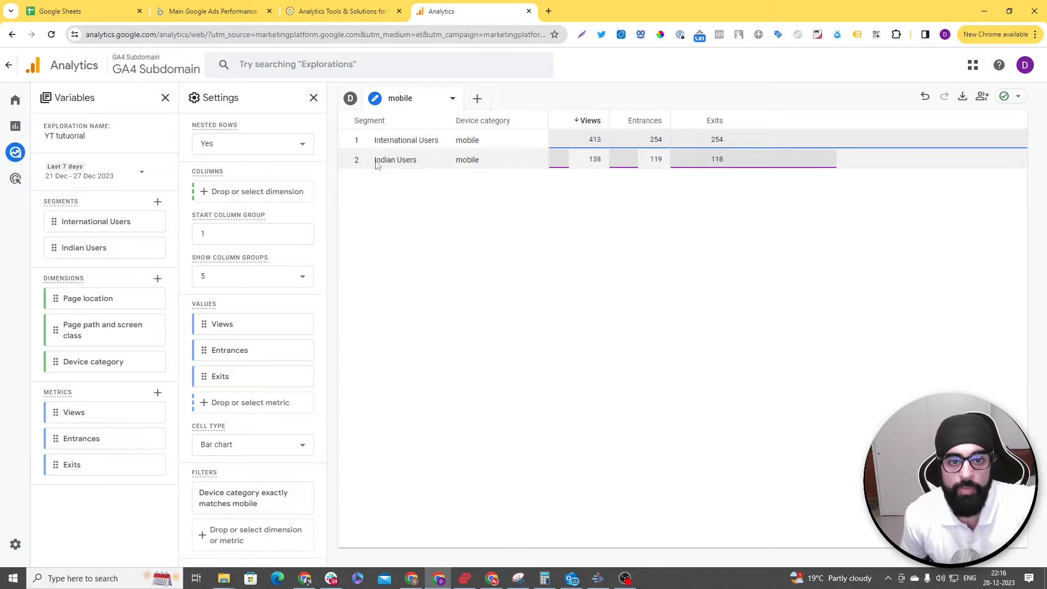
{"action": "left_click", "coordinate": [355, 100]}
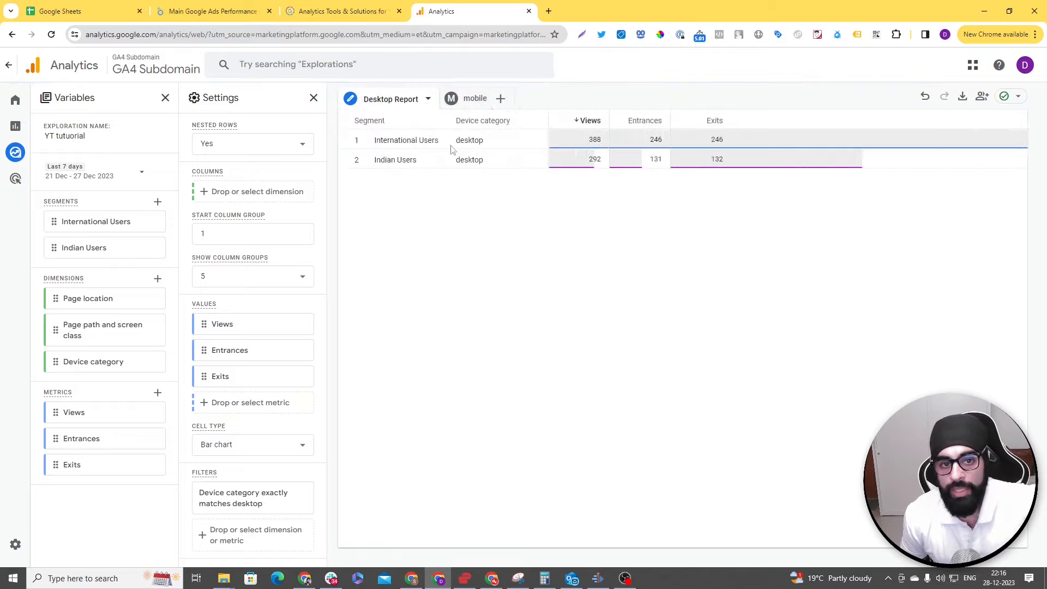
{"action": "left_click", "coordinate": [477, 99]}
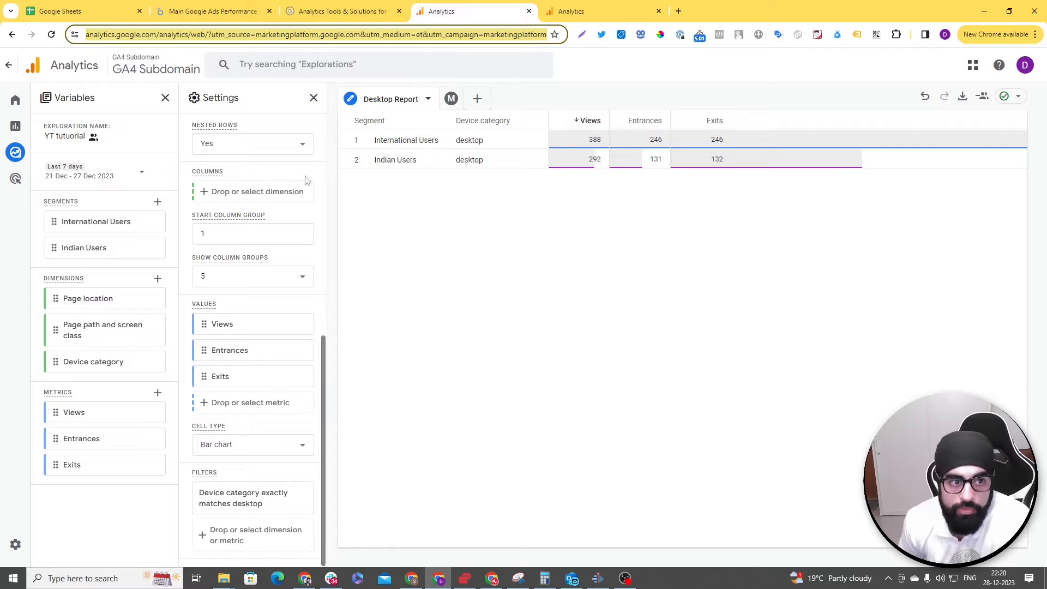
- Un-share the YT tutuorial exploration from other users
{"action": "left_click", "coordinate": [984, 102]}
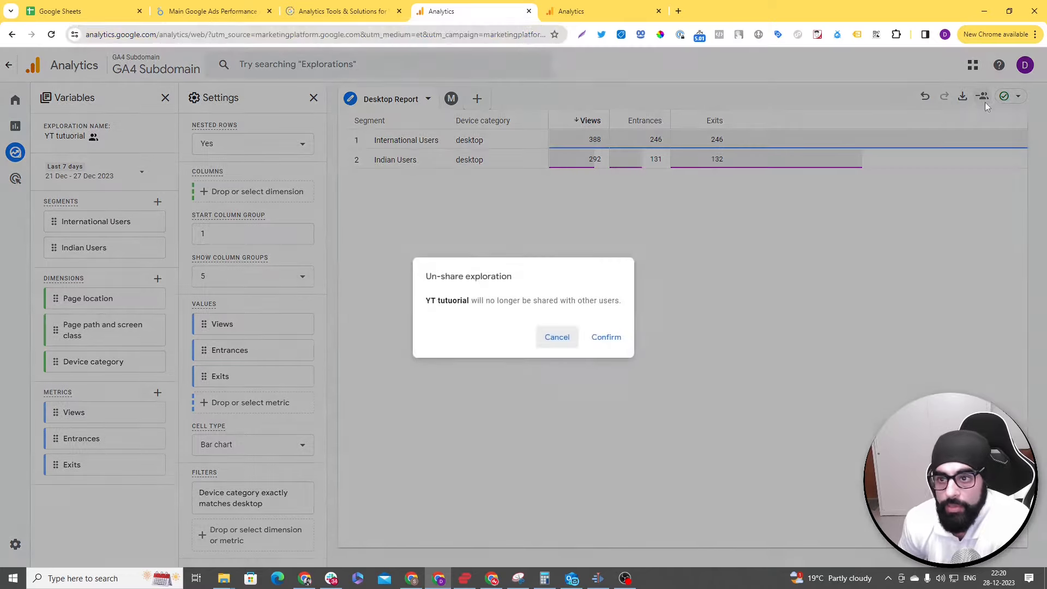
{"action": "left_click", "coordinate": [604, 338]}
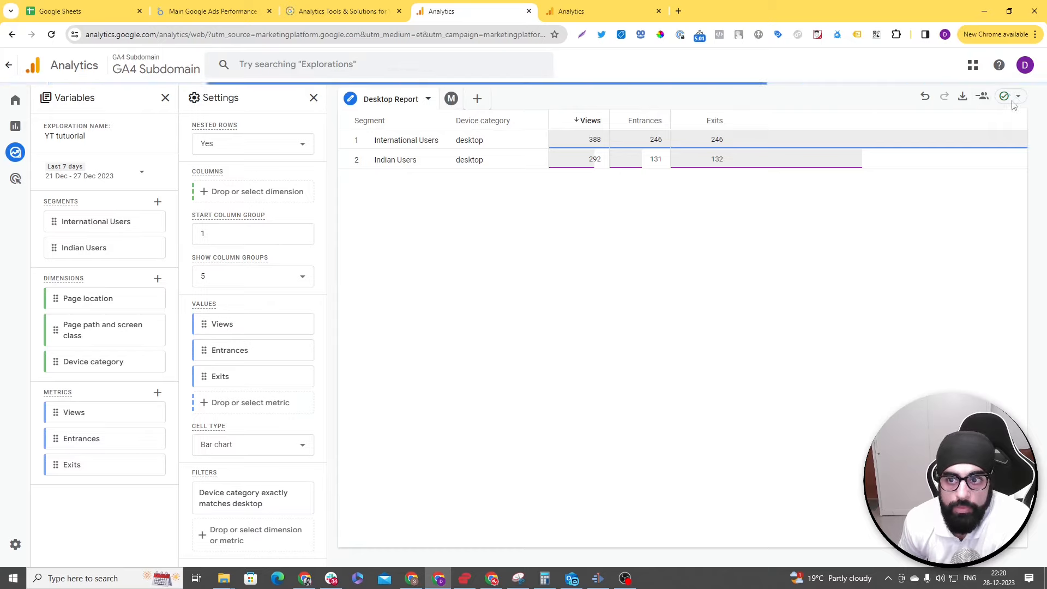
- Share the YT tutuorial exploration with all users of its property in read-only mode
{"action": "left_click", "coordinate": [982, 99]}
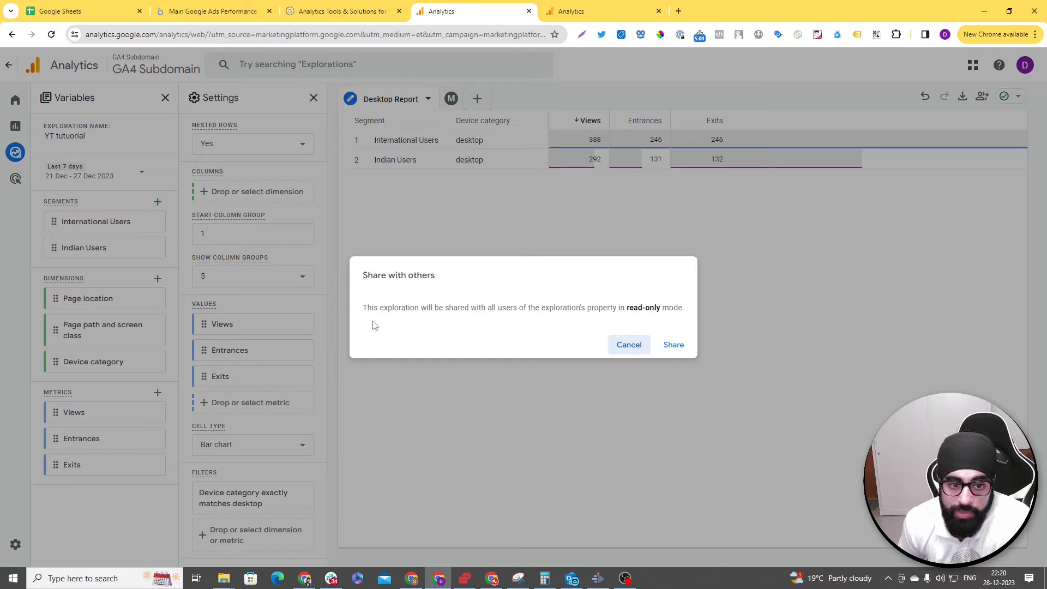
{"action": "left_click_drag", "start_coordinate": [363, 308], "coordinate": [683, 309]}
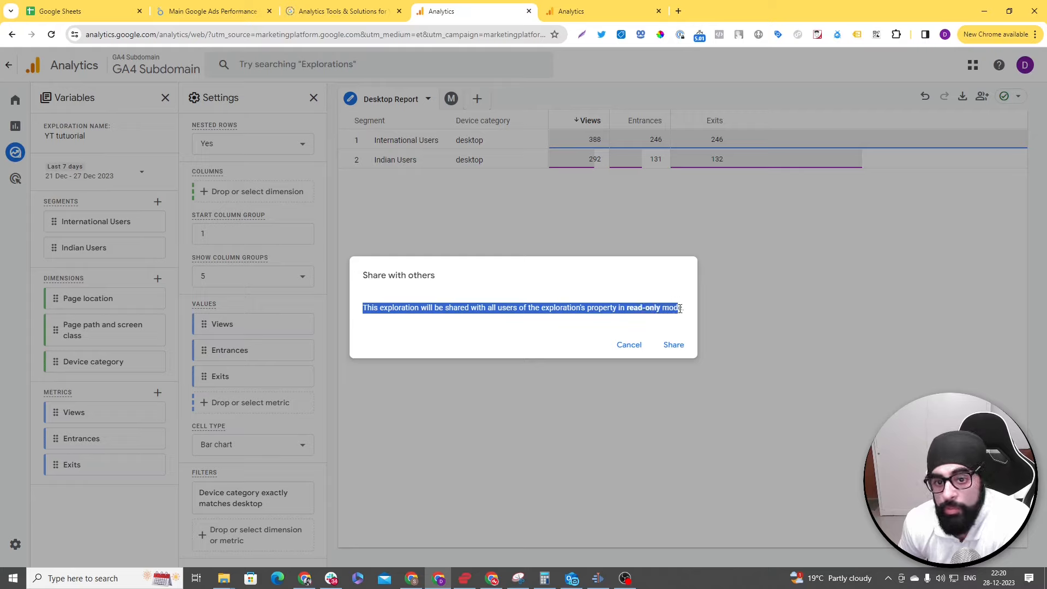
{"action": "left_click", "coordinate": [661, 317]}
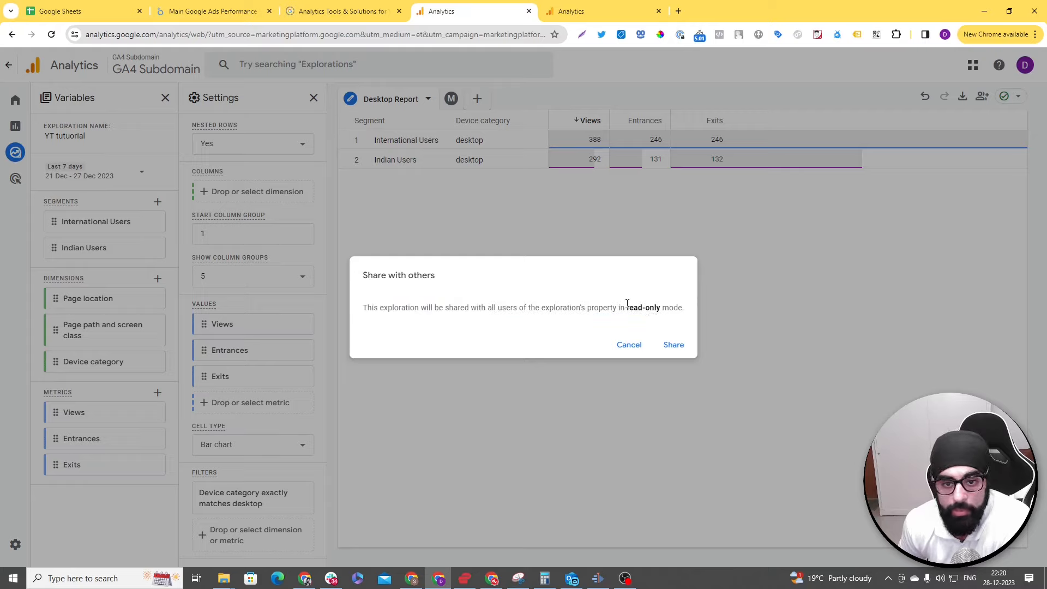
{"action": "left_click_drag", "start_coordinate": [627, 303], "coordinate": [659, 311]}
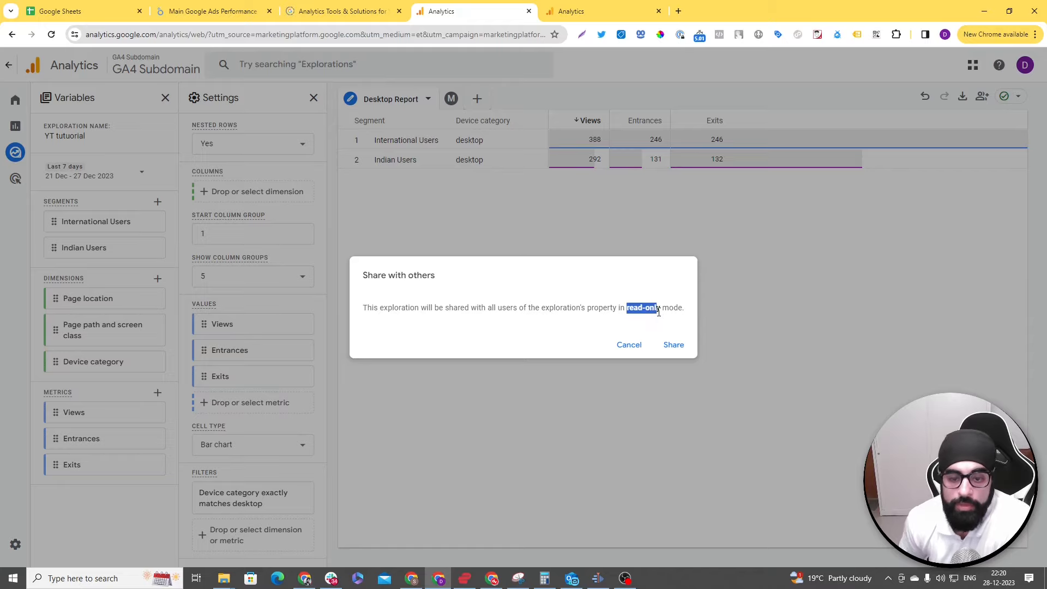
{"action": "left_click", "coordinate": [659, 311]}
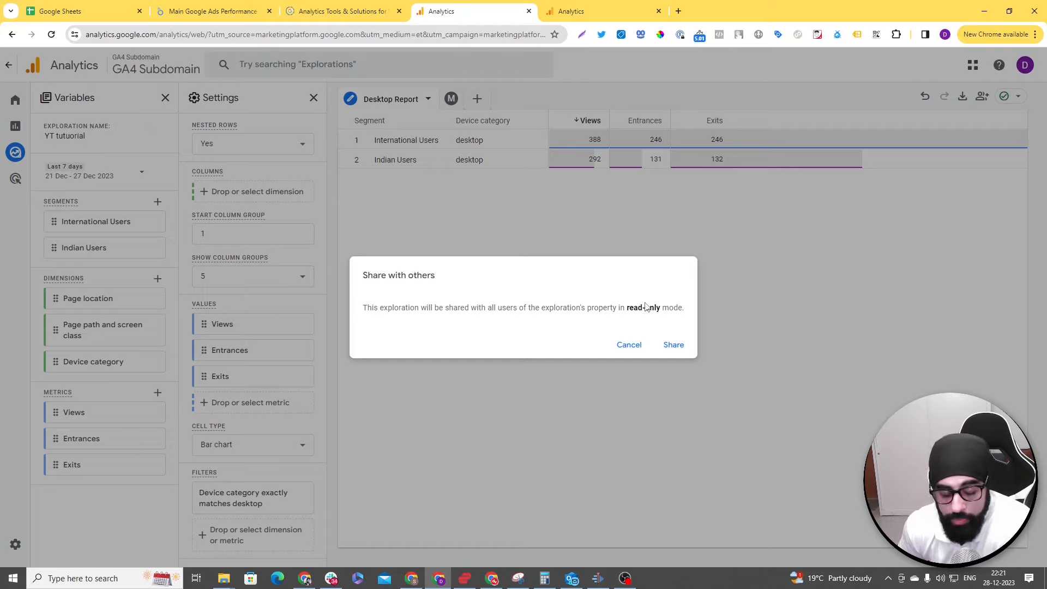
{"action": "left_click", "coordinate": [674, 345]}
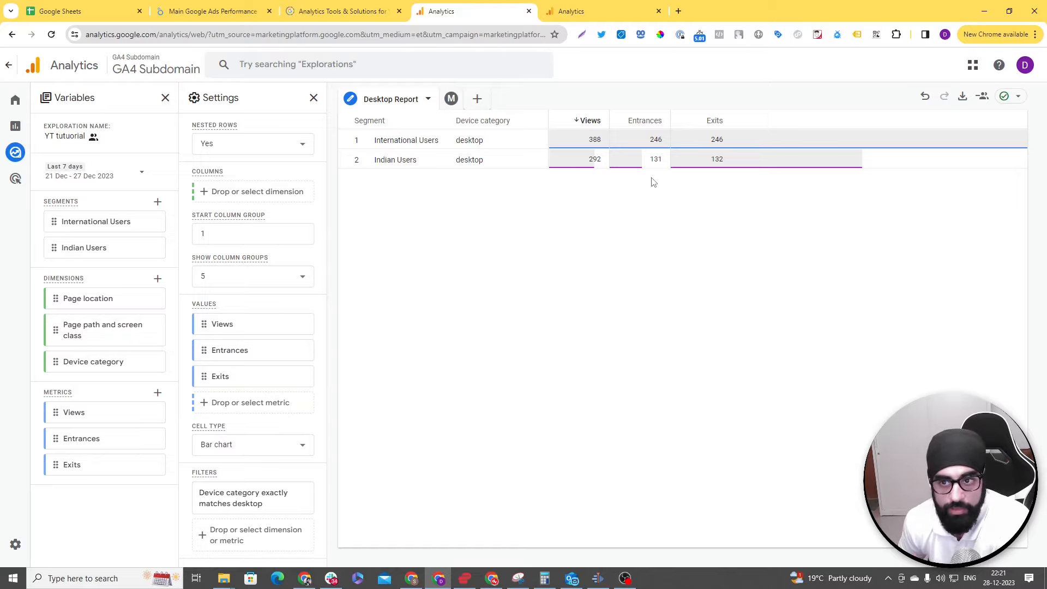
- Stop sharing the YT tutuorial exploration and reopen the sharing dialog to review its property-level access
{"action": "left_click", "coordinate": [983, 96]}
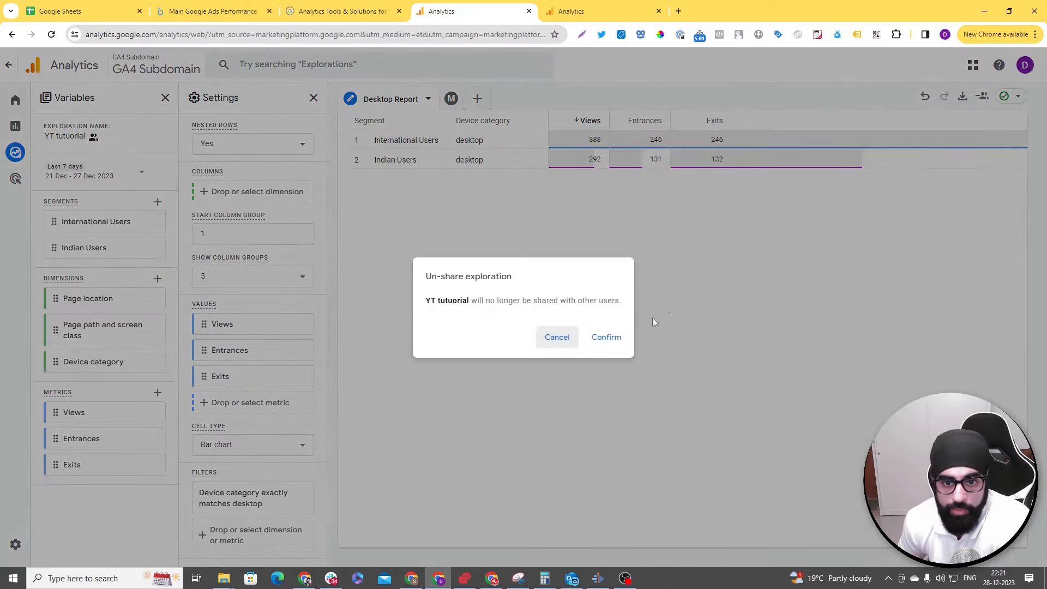
{"action": "left_click", "coordinate": [605, 337]}
{"action": "left_click", "coordinate": [983, 96]}
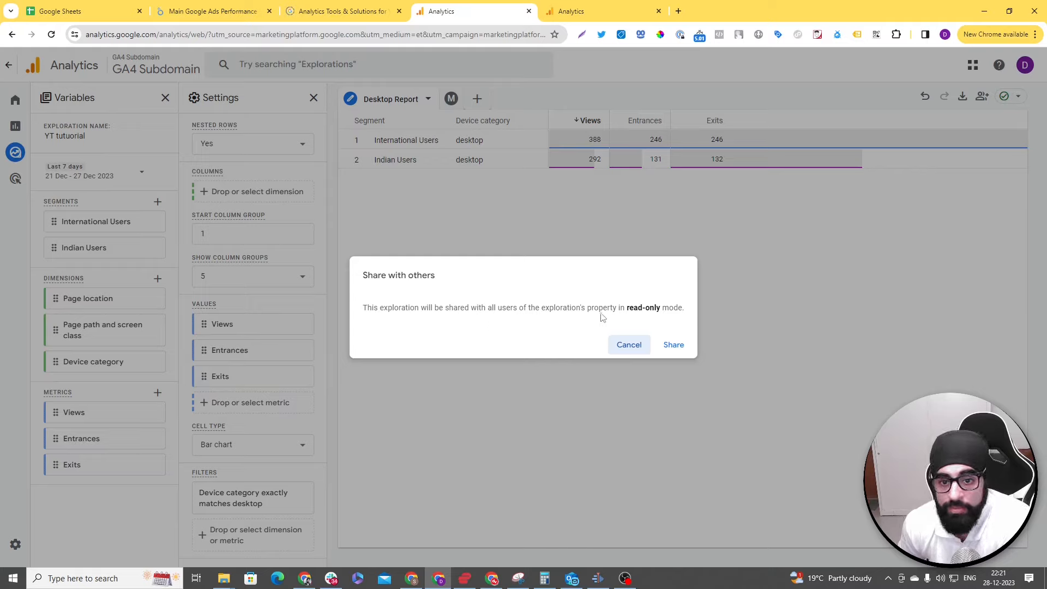
{"action": "left_click_drag", "start_coordinate": [588, 309], "coordinate": [618, 311]}
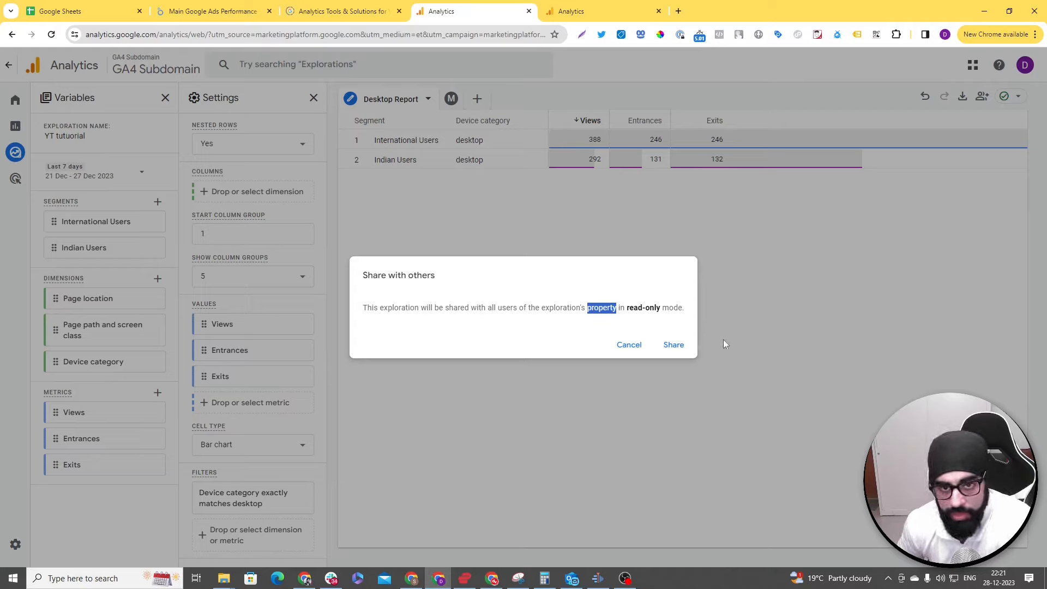
- Review the types and owners in the property's Explorations list and open the options for YT tutuorial
{"action": "left_click", "coordinate": [583, 21]}
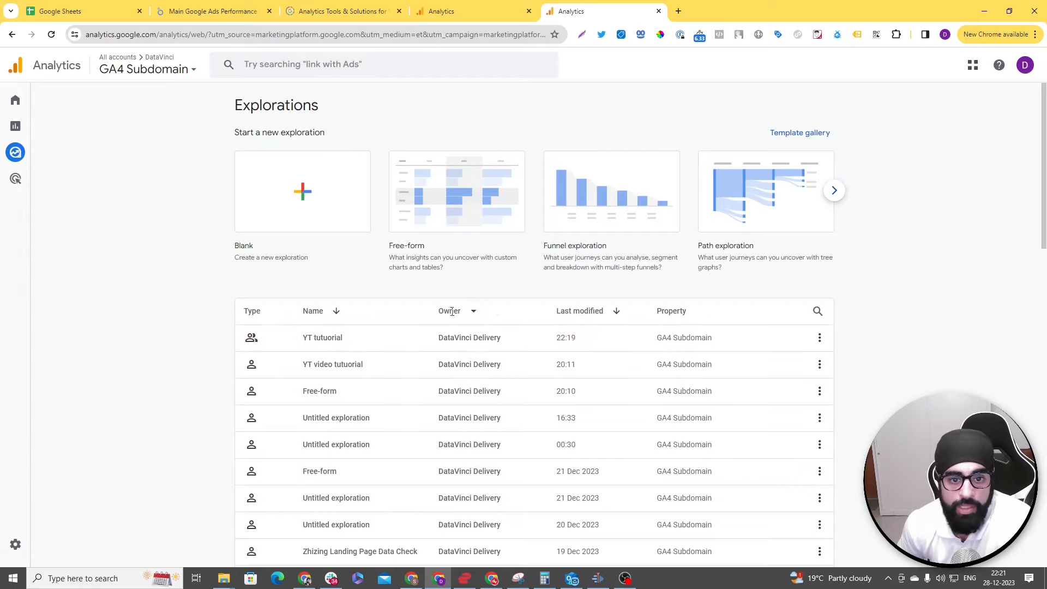
{"action": "scroll", "coordinate": [507, 392], "scroll_direction": "down", "scroll_amount": 20}
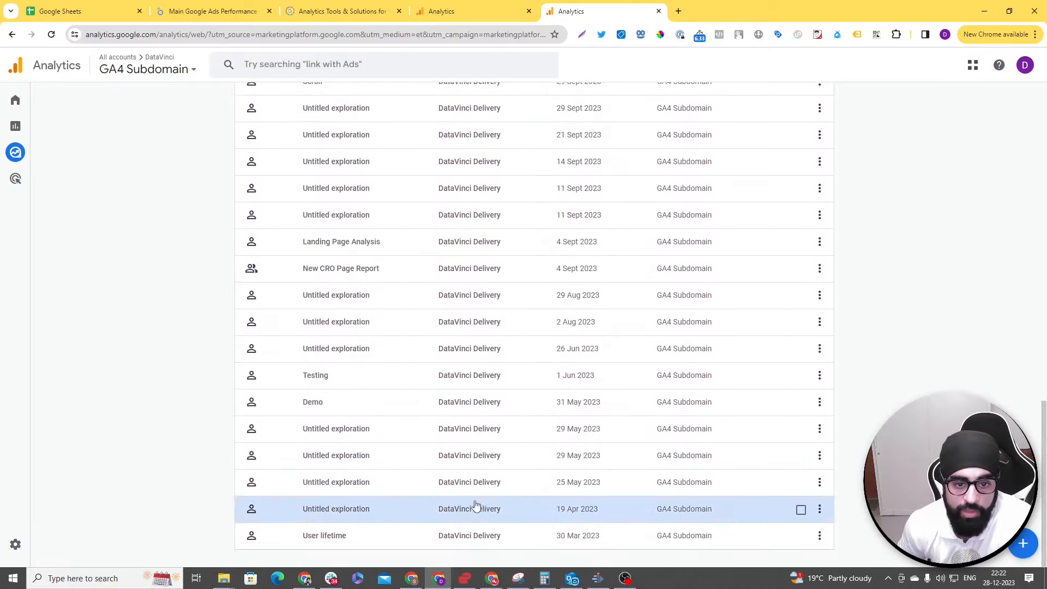
{"action": "scroll", "coordinate": [483, 507], "scroll_direction": "up", "scroll_amount": 15}
{"action": "scroll", "coordinate": [483, 508], "scroll_direction": "up", "scroll_amount": 6}
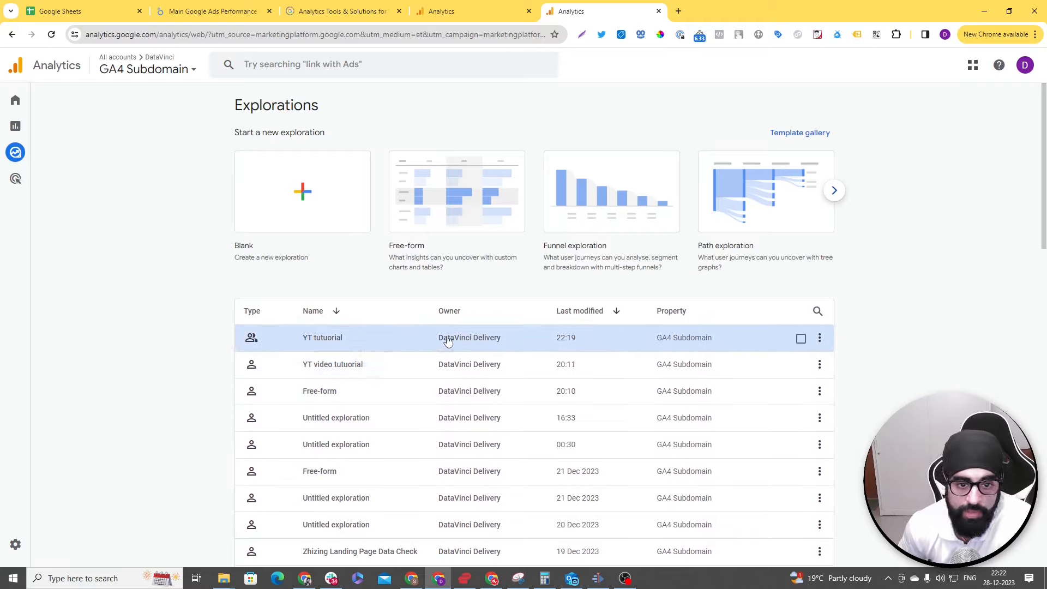
{"action": "scroll", "coordinate": [495, 444], "scroll_direction": "down", "scroll_amount": 18}
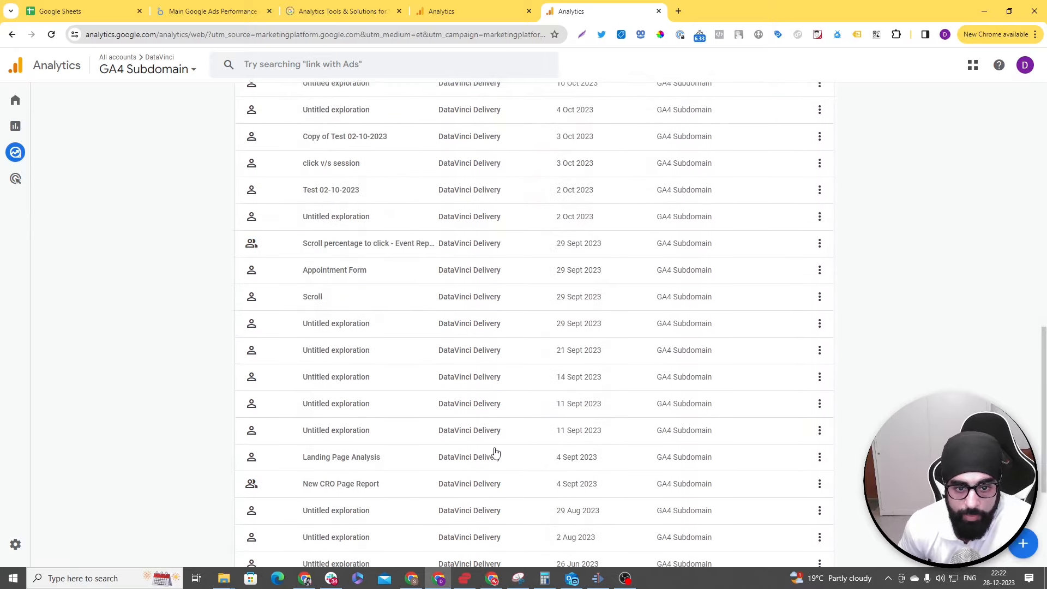
{"action": "scroll", "coordinate": [494, 456], "scroll_direction": "up", "scroll_amount": 18}
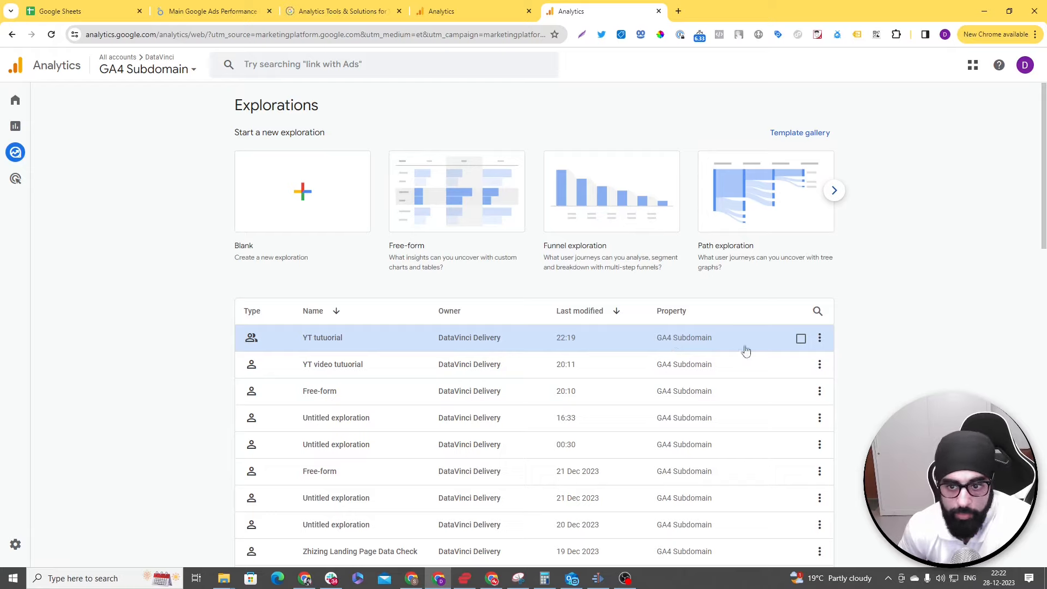
{"action": "left_click", "coordinate": [820, 338]}
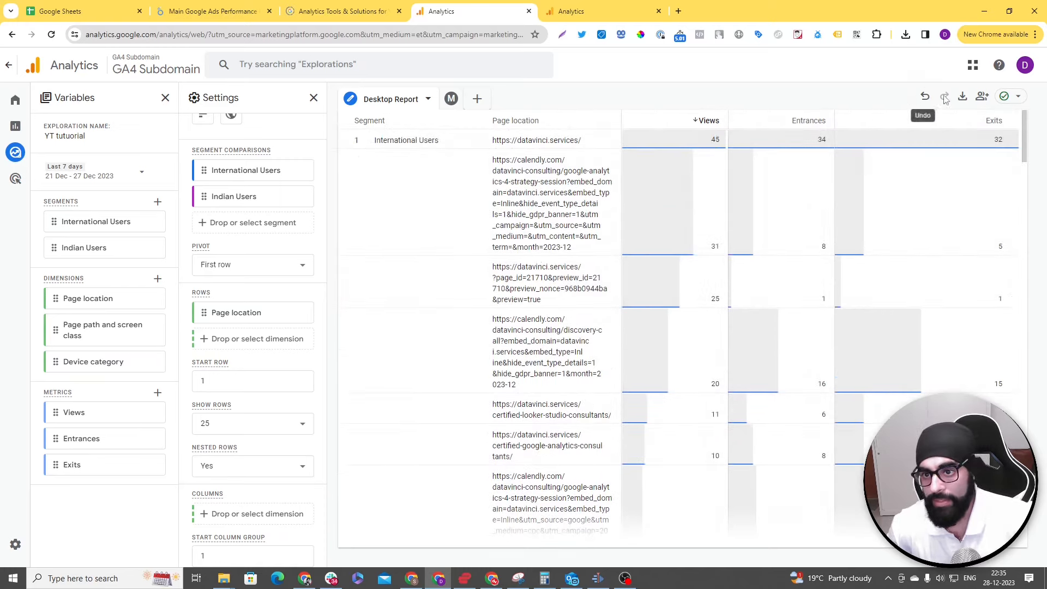
- Review the export formats offered for the Desktop Report in the YT tutuorial exploration, without exporting
{"action": "left_click", "coordinate": [962, 97]}
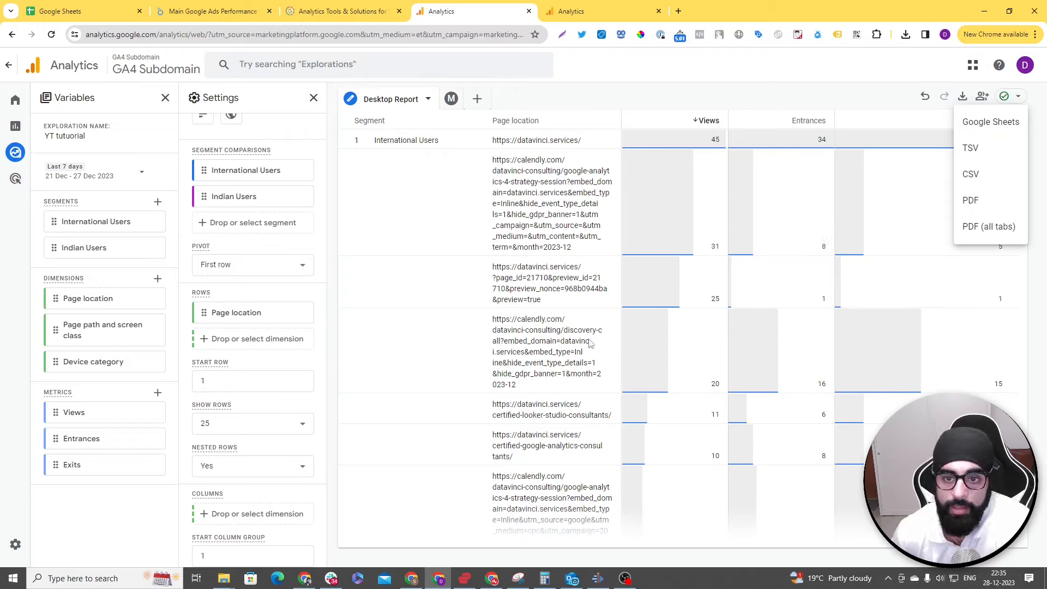
{"action": "left_click", "coordinate": [835, 97]}
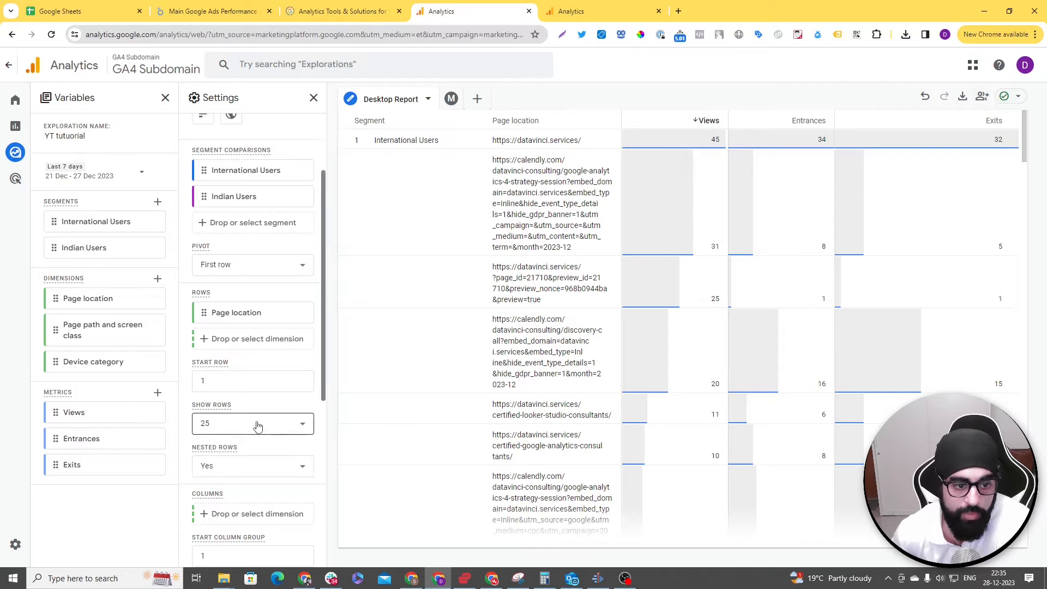
- Look through the Page location rows of the Desktop Report and set Show rows to 500
{"action": "scroll", "coordinate": [267, 369], "scroll_direction": "down", "scroll_amount": 1}
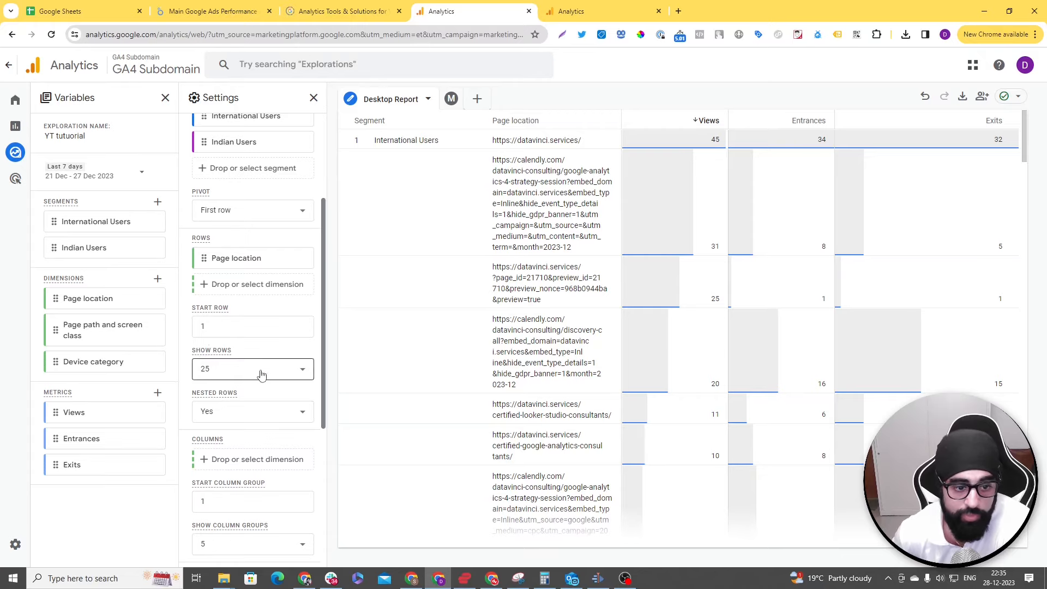
{"action": "scroll", "coordinate": [654, 341], "scroll_direction": "down", "scroll_amount": 15}
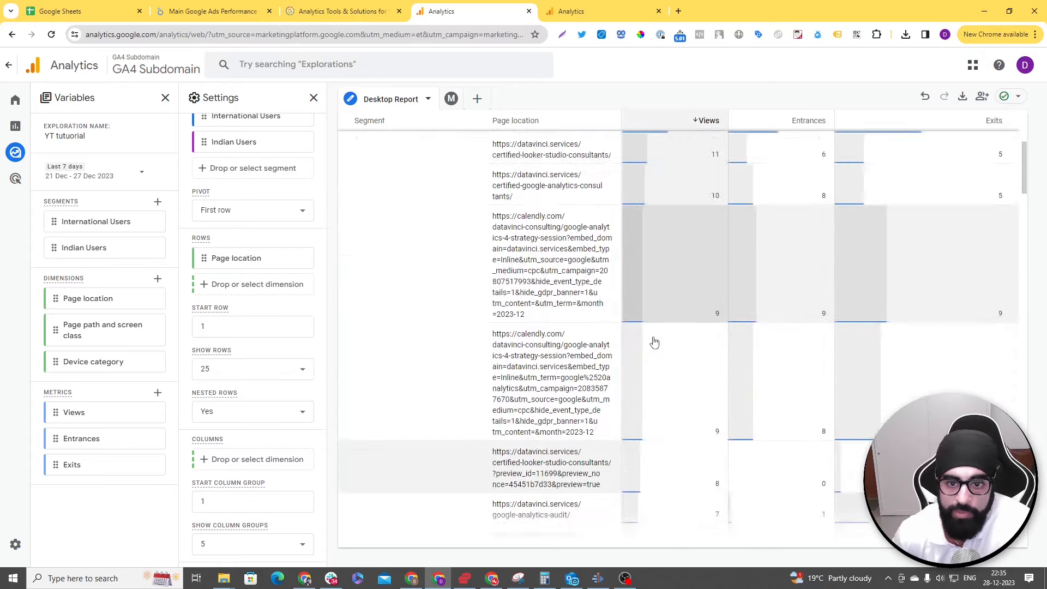
{"action": "scroll", "coordinate": [656, 345], "scroll_direction": "down", "scroll_amount": 10}
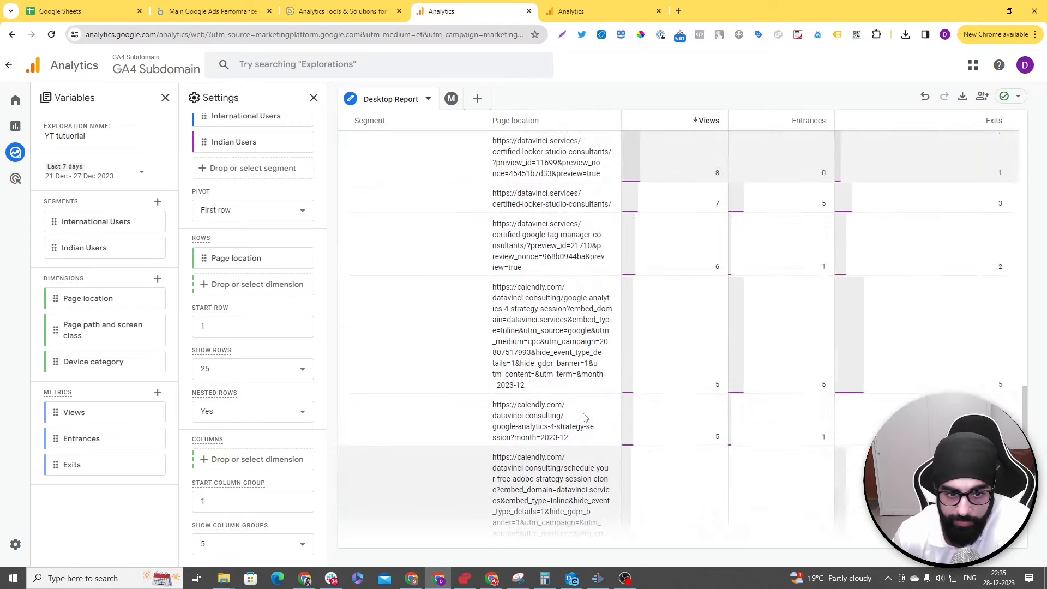
{"action": "left_click", "coordinate": [267, 368]}
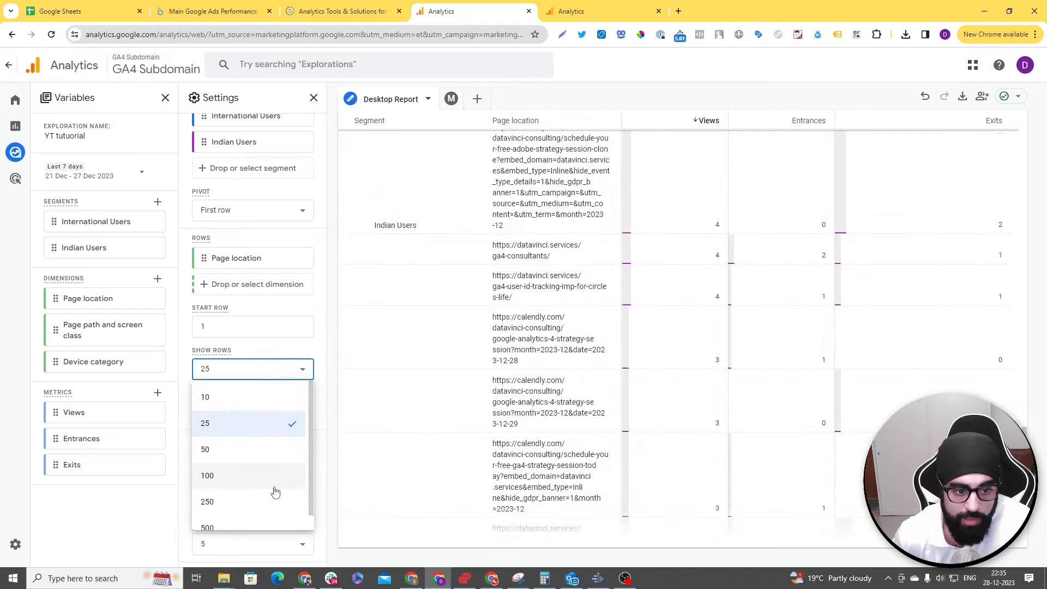
{"action": "scroll", "coordinate": [262, 469], "scroll_direction": "down", "scroll_amount": 1}
{"action": "left_click", "coordinate": [260, 512]}
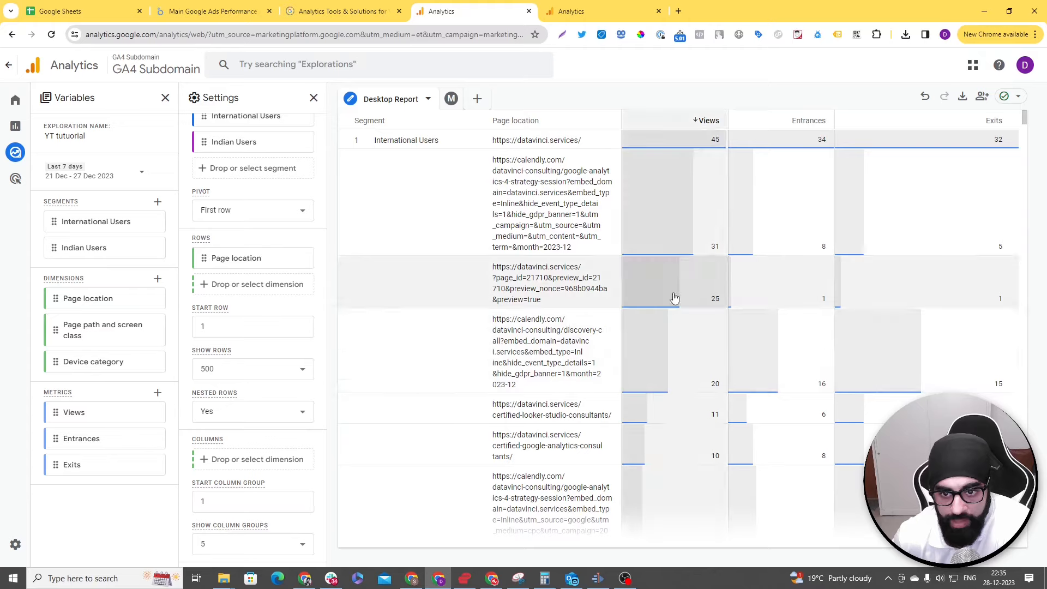
- Look through the expanded Page location rows of the Desktop Report and return to the first row
{"action": "scroll", "coordinate": [678, 356], "scroll_direction": "down", "scroll_amount": 3}
{"action": "scroll", "coordinate": [680, 356], "scroll_direction": "down", "scroll_amount": 5}
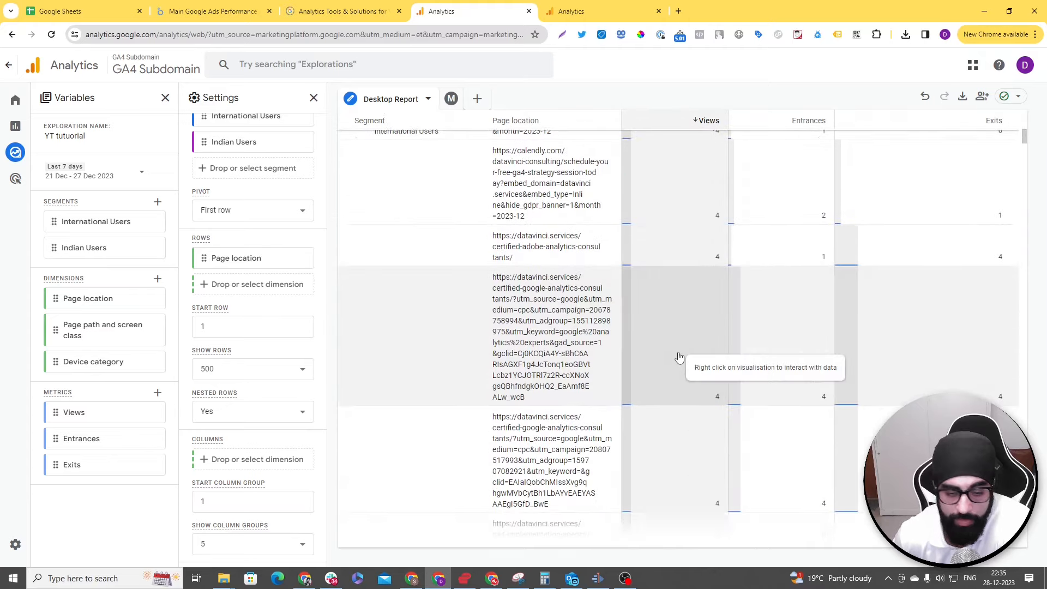
{"action": "scroll", "coordinate": [679, 357], "scroll_direction": "up", "scroll_amount": 10}
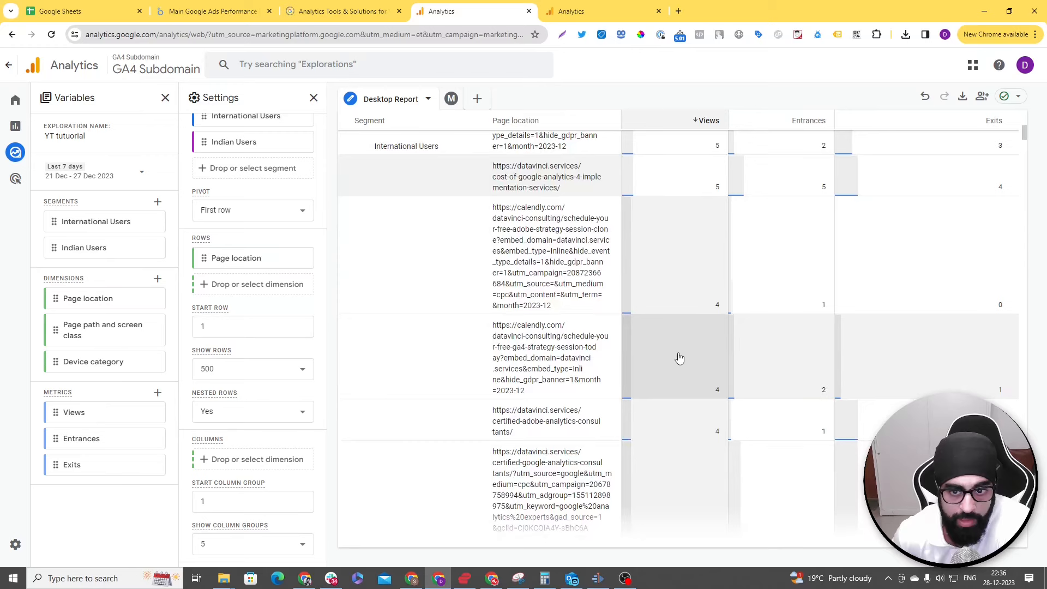
{"action": "scroll", "coordinate": [679, 358], "scroll_direction": "up", "scroll_amount": 1}
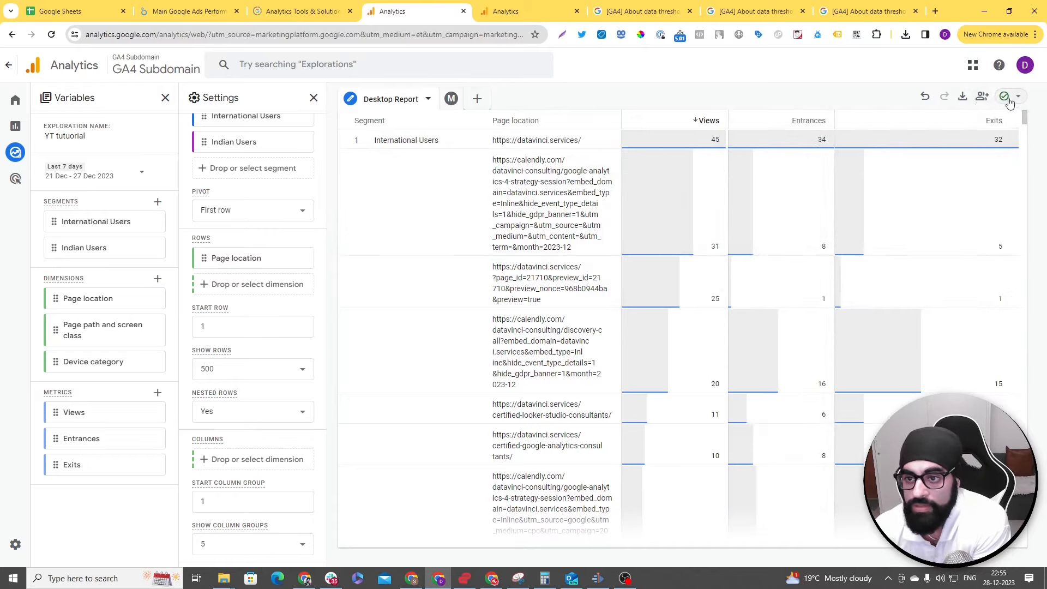
- Compare the data quality details of the YT tutuorial Desktop Report with those of the Untitled exploration in GA4 - All Website Data
{"action": "mouse_move", "coordinate": [1009, 103]}
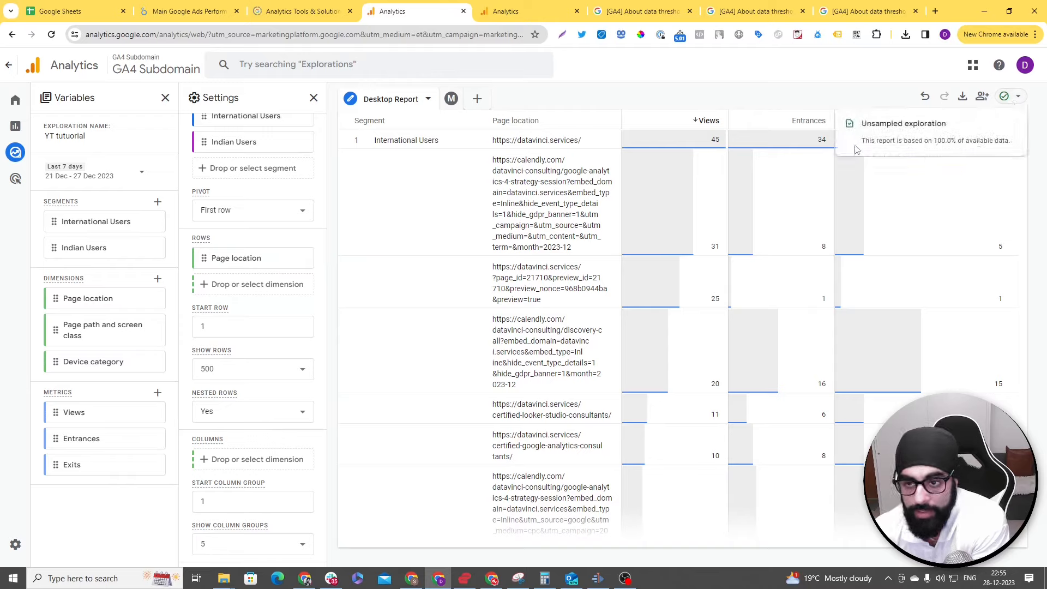
{"action": "left_click", "coordinate": [556, 6]}
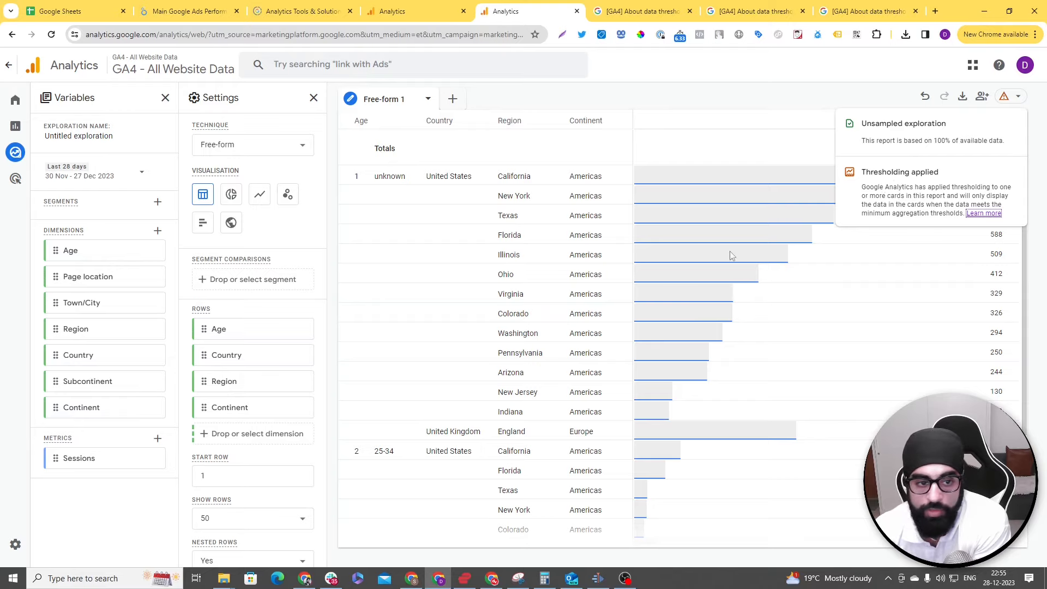
{"action": "left_click", "coordinate": [458, 18]}
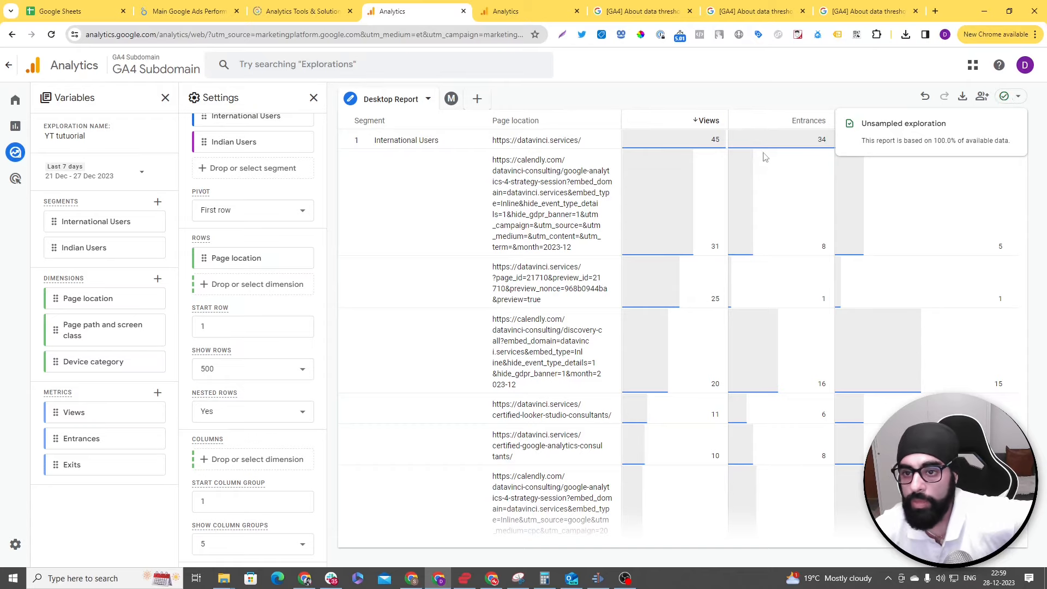
{"action": "left_click", "coordinate": [533, 7]}
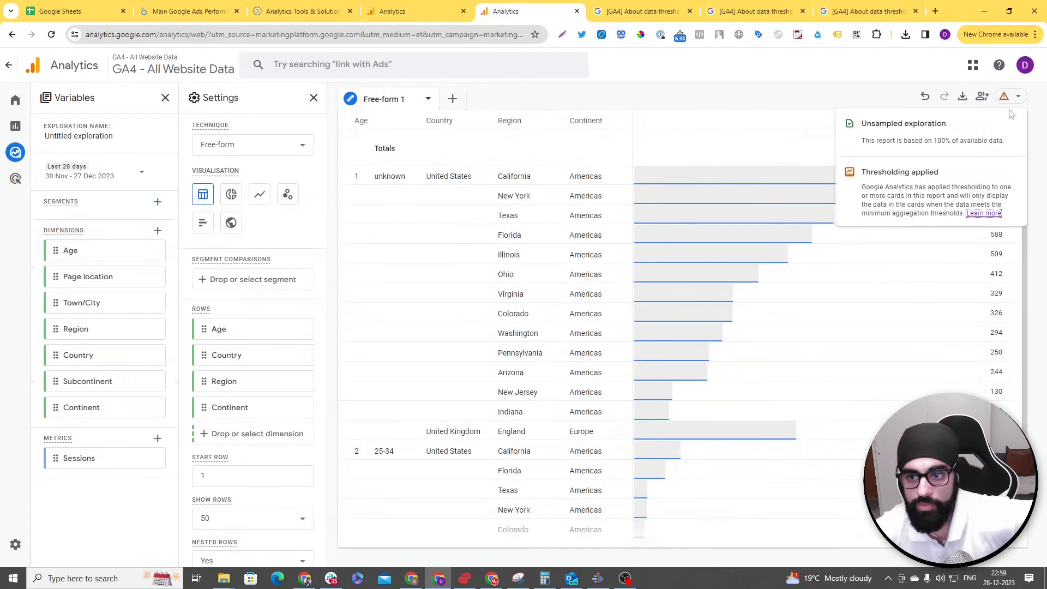
{"action": "left_click", "coordinate": [399, 9]}
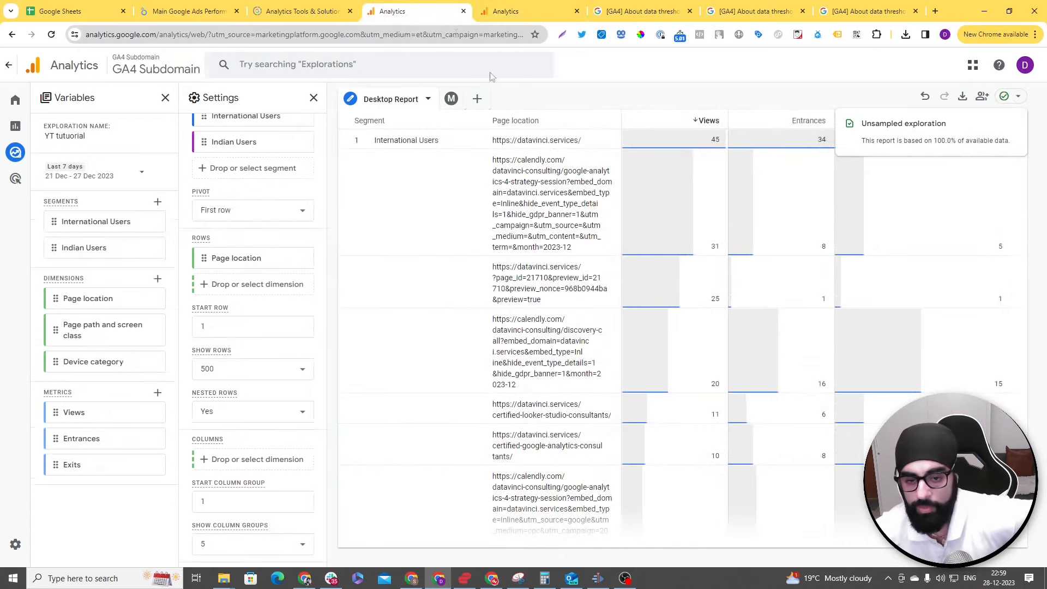